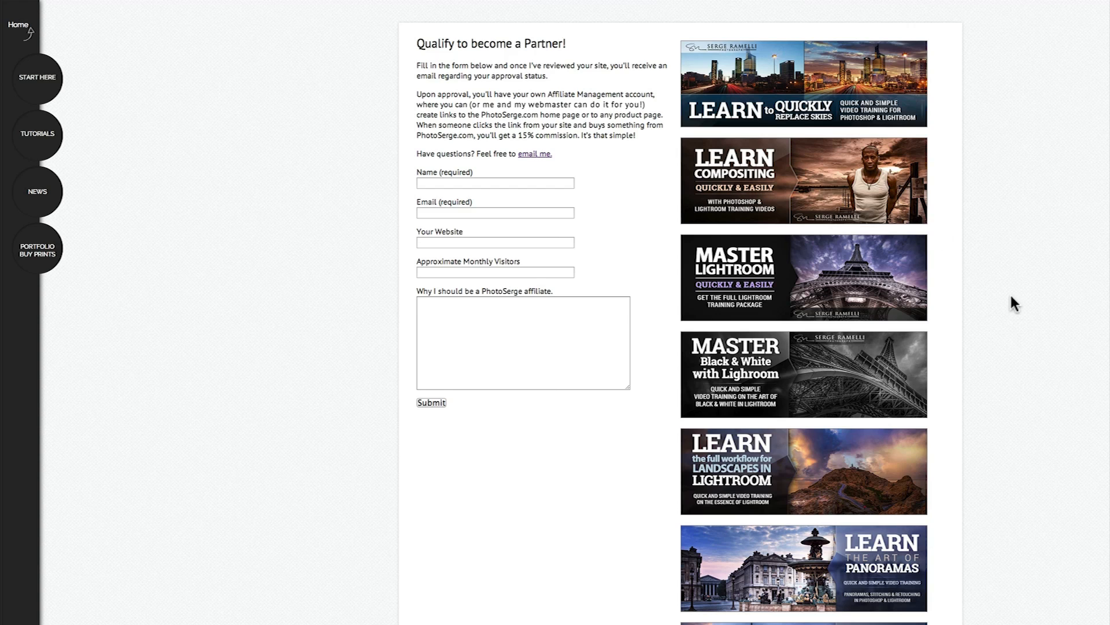
# - Go through the partner application form's fields for name, email, website, approximate monthly visitors and the reason for becoming an affiliate
pyautogui.click(478, 182)
pyautogui.click(477, 211)
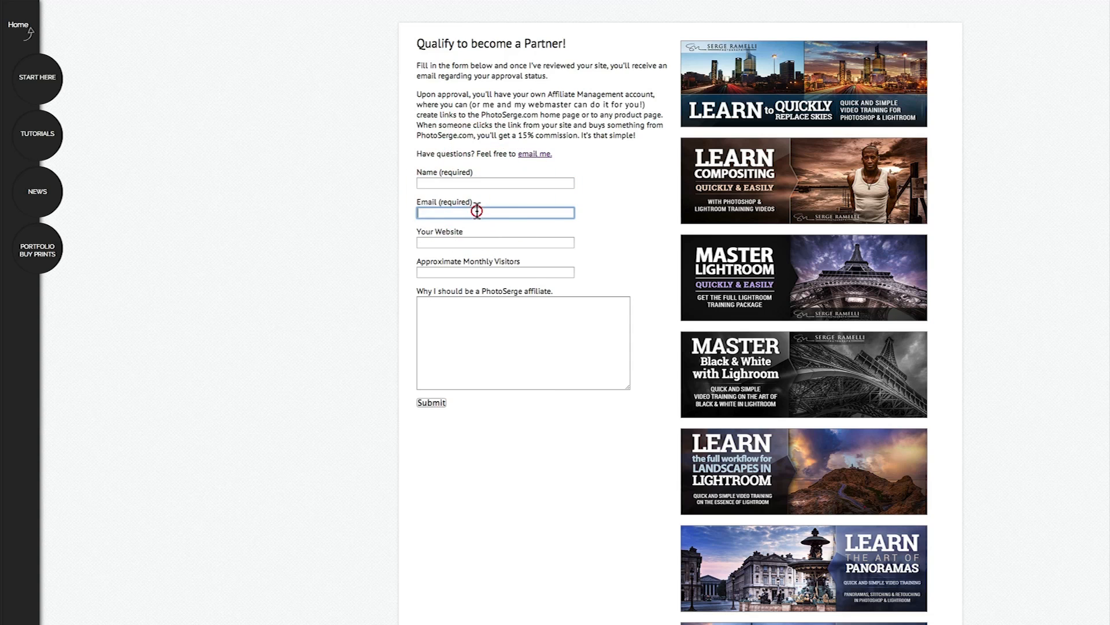
pyautogui.click(472, 242)
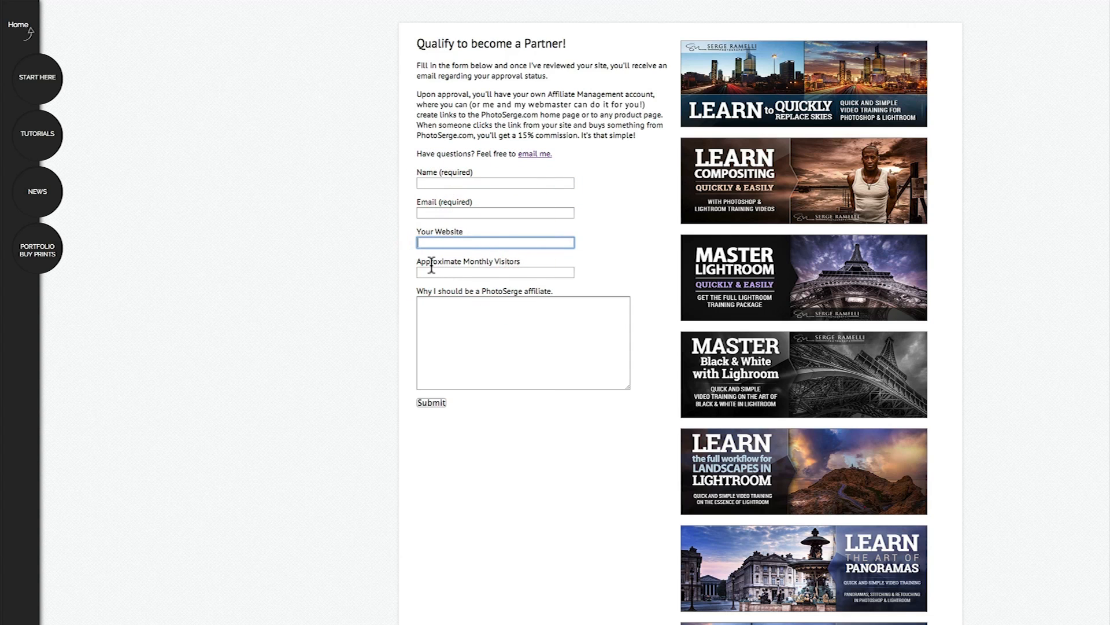
pyautogui.click(495, 271)
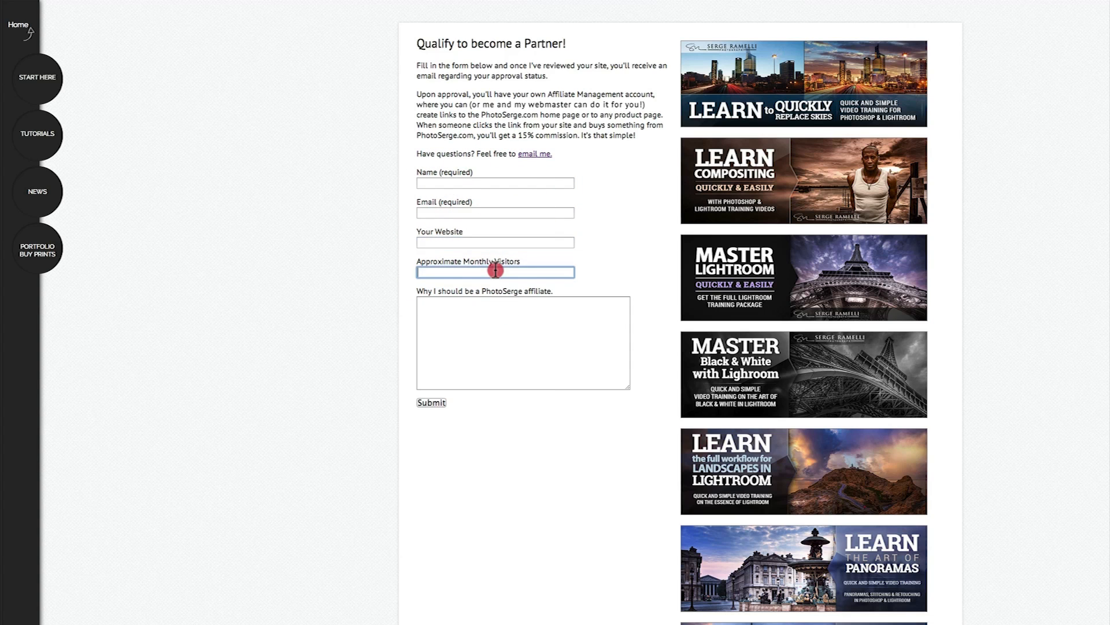
pyautogui.click(506, 314)
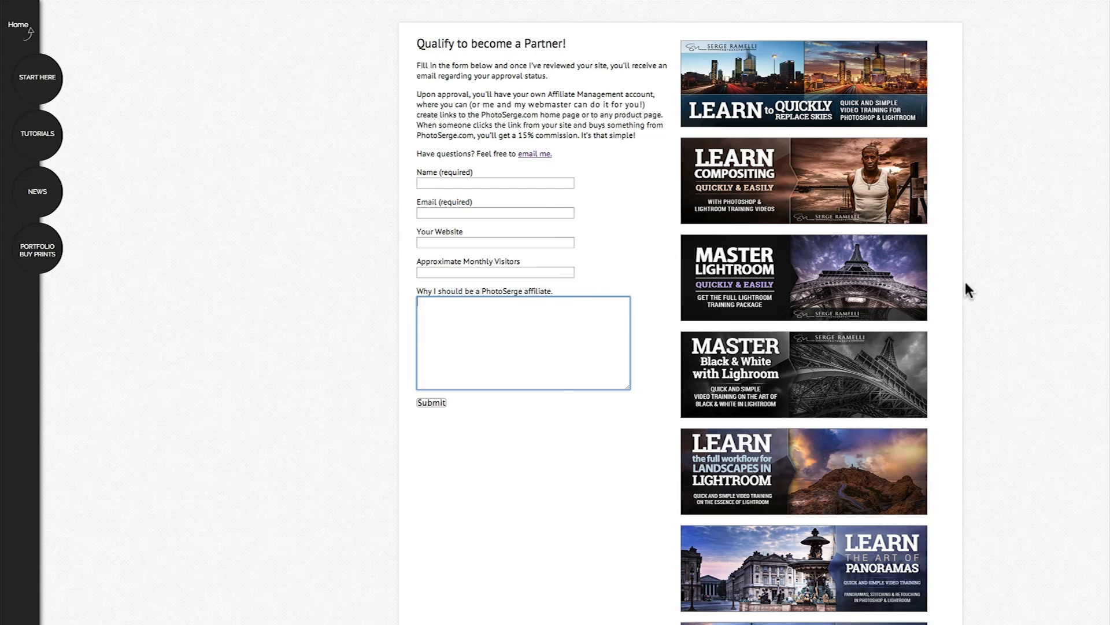
# - Look through the photography training banners on the partner page and return to the application form
pyautogui.scroll(-8, 976, 283)
pyautogui.scroll(-7, 993, 309)
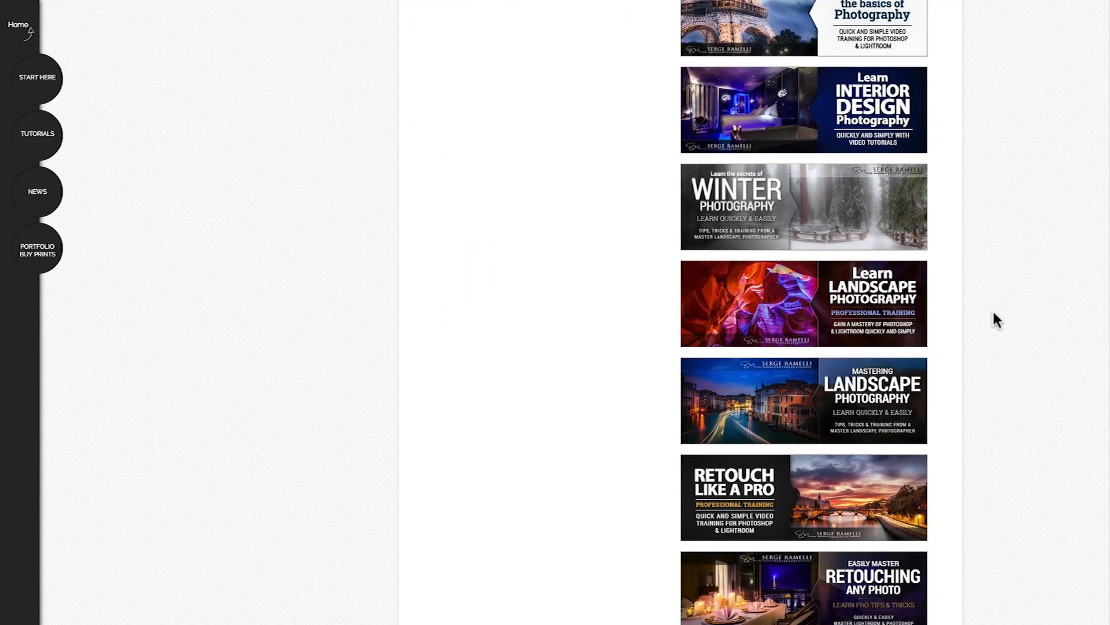
pyautogui.scroll(-3, 986, 374)
pyautogui.scroll(5, 851, 411)
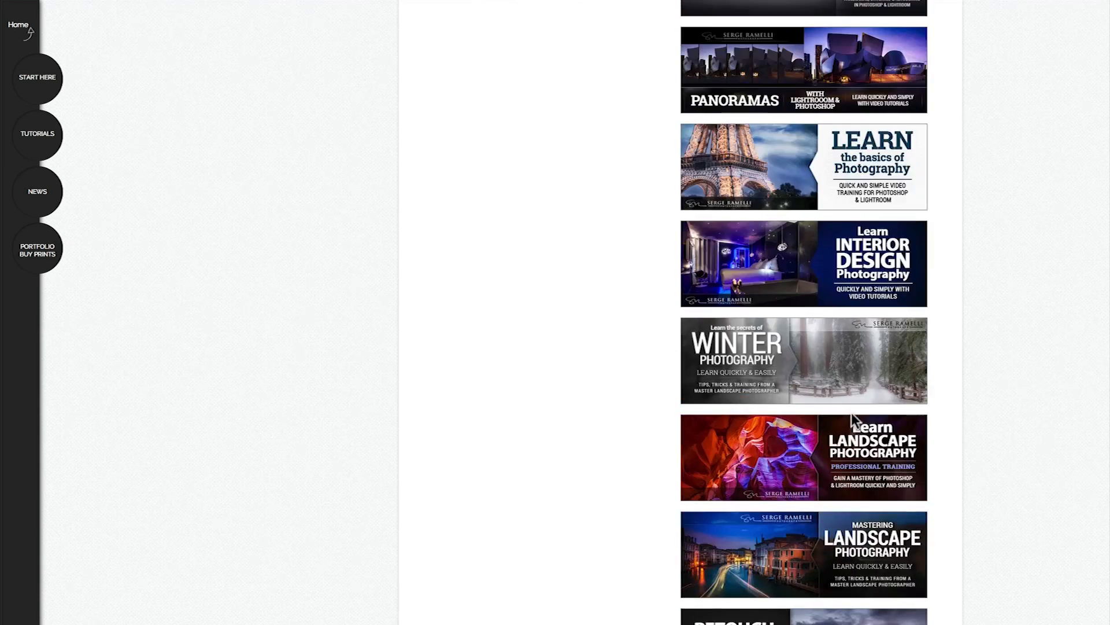
pyautogui.scroll(4, 853, 412)
pyautogui.scroll(8, 847, 378)
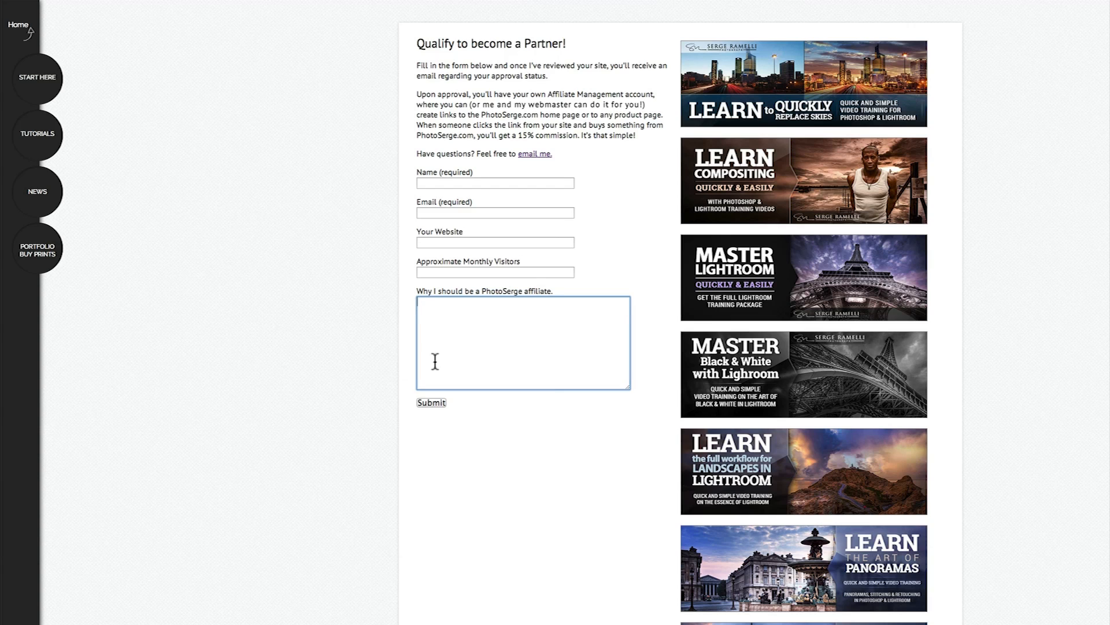
# - Visit the Sign Up page in the News section and the Subscribers' Goodies page with the PLP source files
pyautogui.click(41, 193)
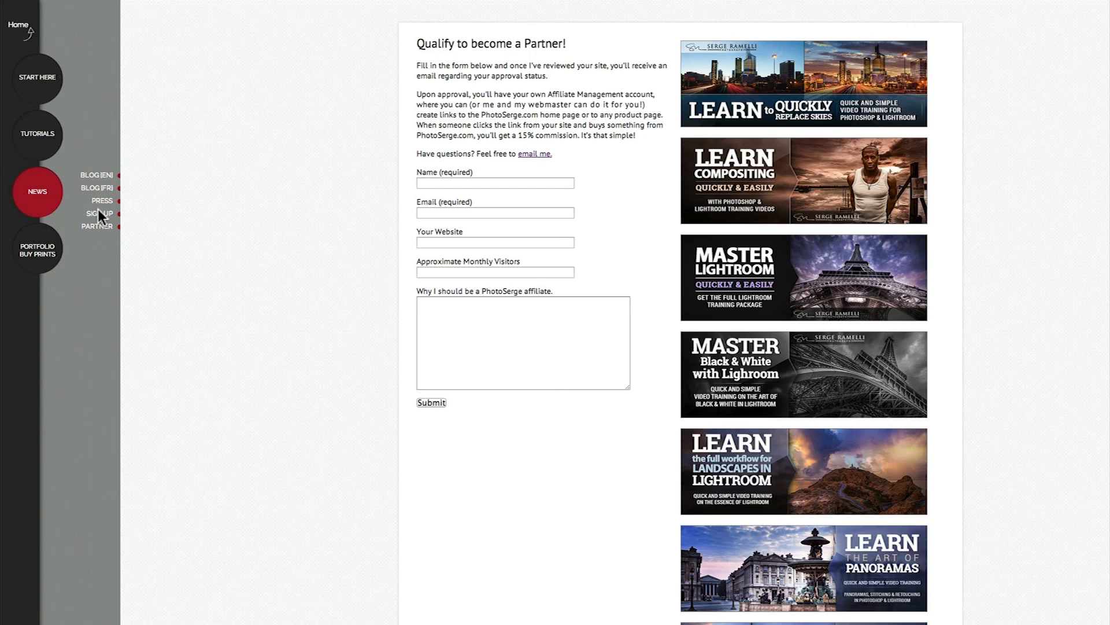
pyautogui.click(99, 212)
pyautogui.click(695, 209)
pyautogui.click(695, 254)
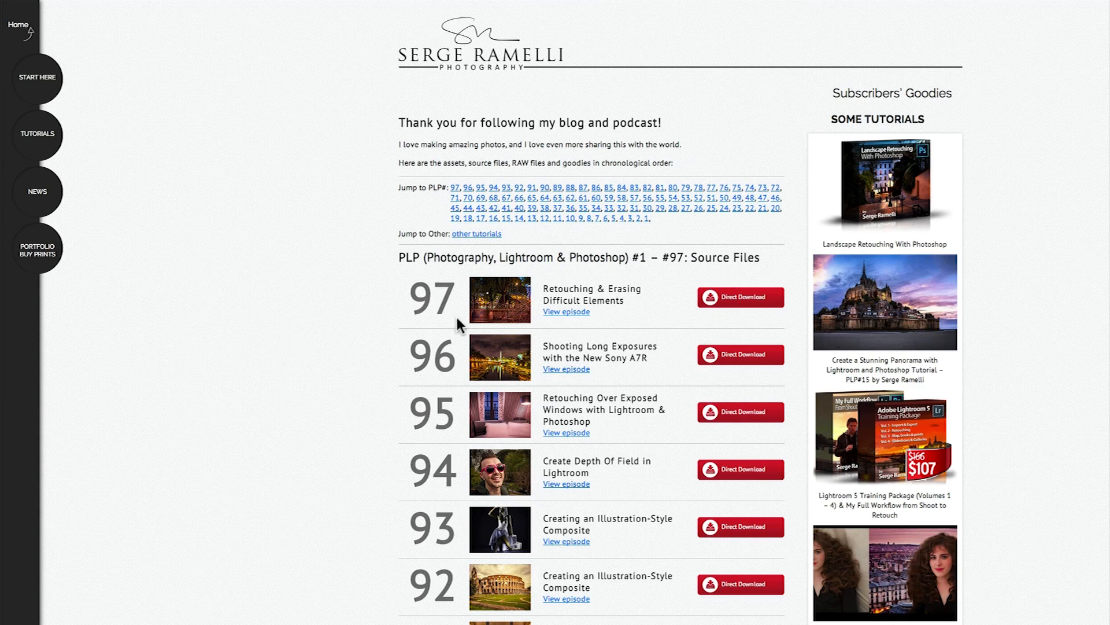
pyautogui.scroll(-1, 438, 304)
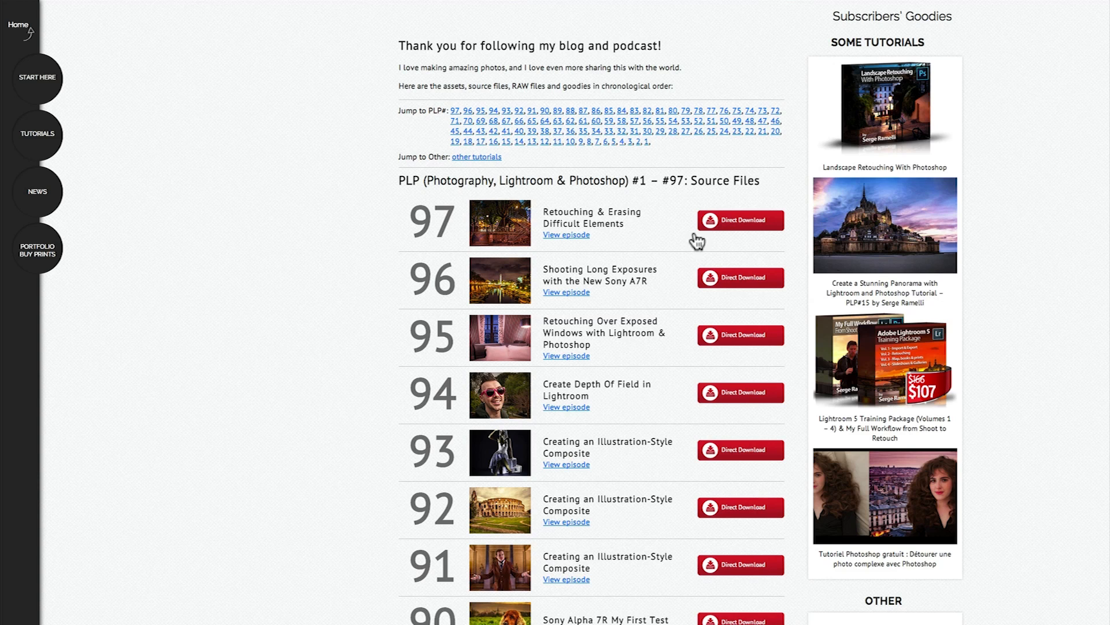
# - Switch to Lightroom to view the Notre Dame time-lapse photo, and return to the goodies page in the browser
pyautogui.press('super+Tab')
pyautogui.click(446, 312)
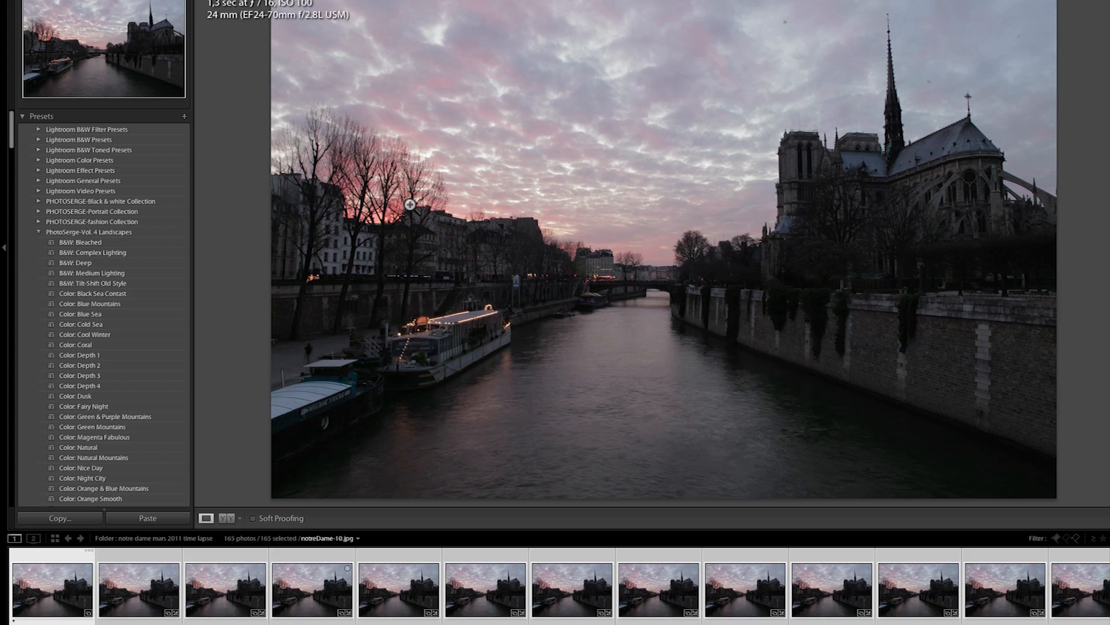
pyautogui.press('super+Tab')
pyautogui.click(275, 298)
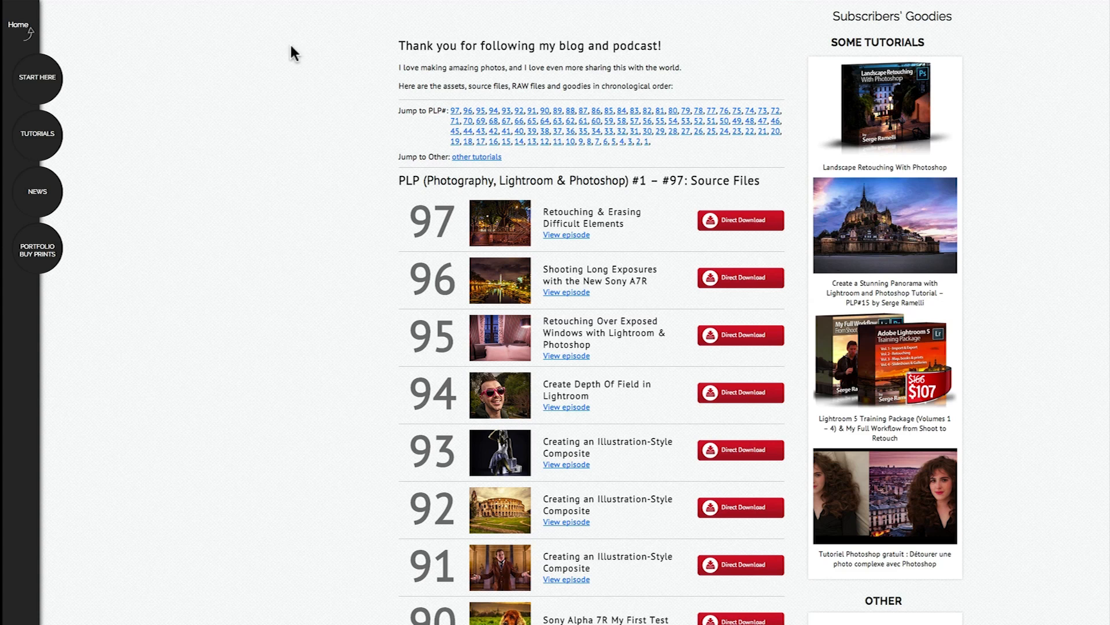
# - Open the Download page of the LRTimelapse website
pyautogui.click(245, 19)
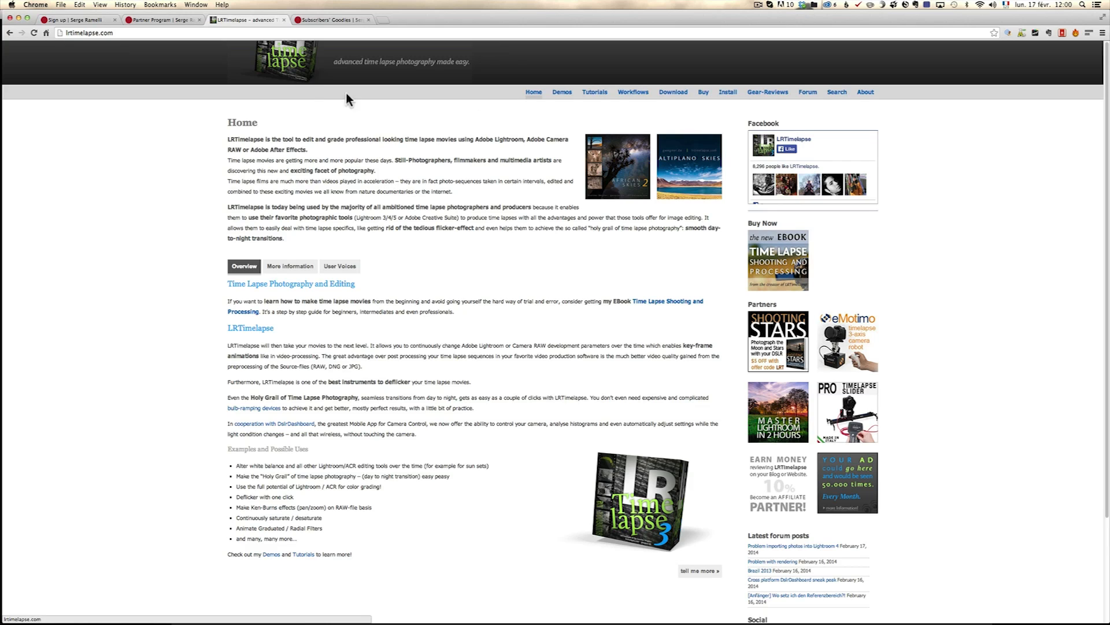
pyautogui.click(676, 94)
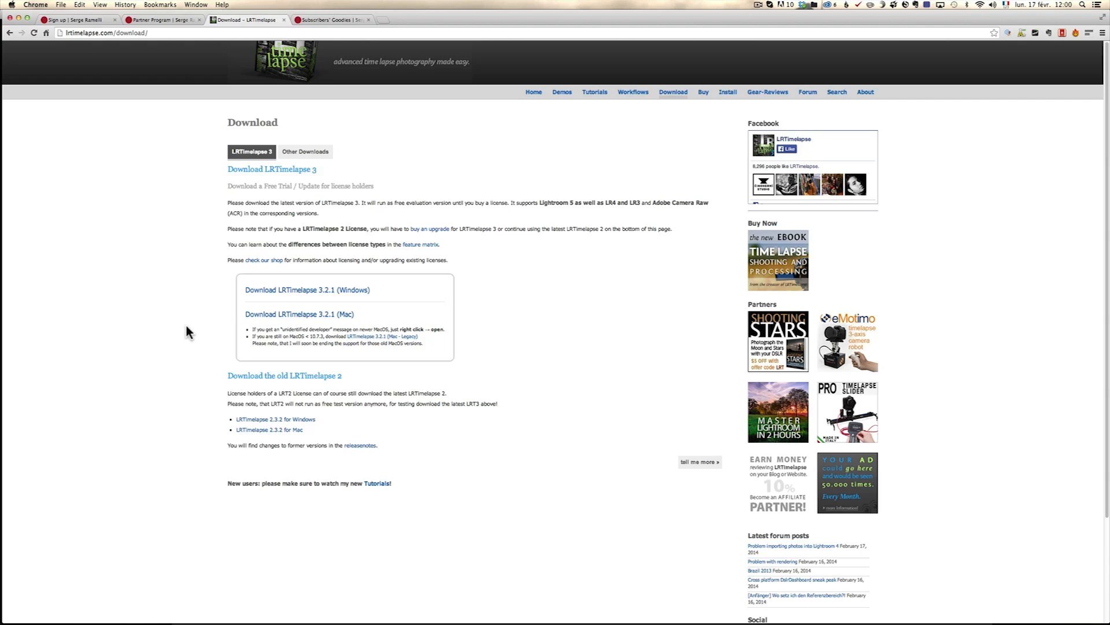
# - Switch to Lightroom with the side panels shown and display the capture date and dimensions over notreDame-10.jpg
pyautogui.press('super+Tab')
pyautogui.press('Tab')
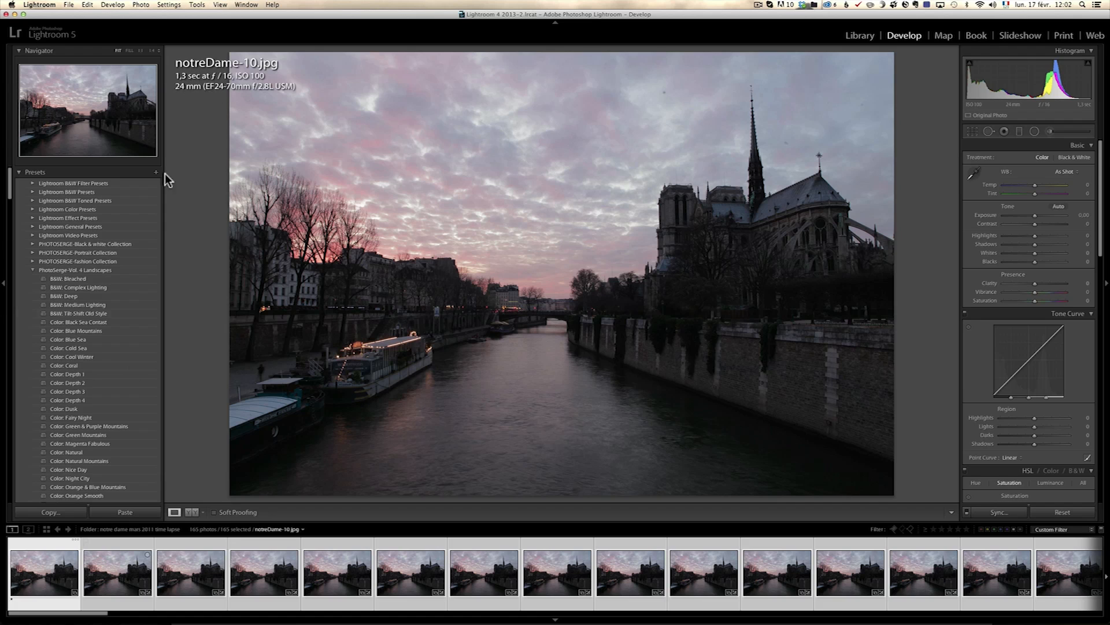
pyautogui.click(65, 573)
pyautogui.click(64, 571)
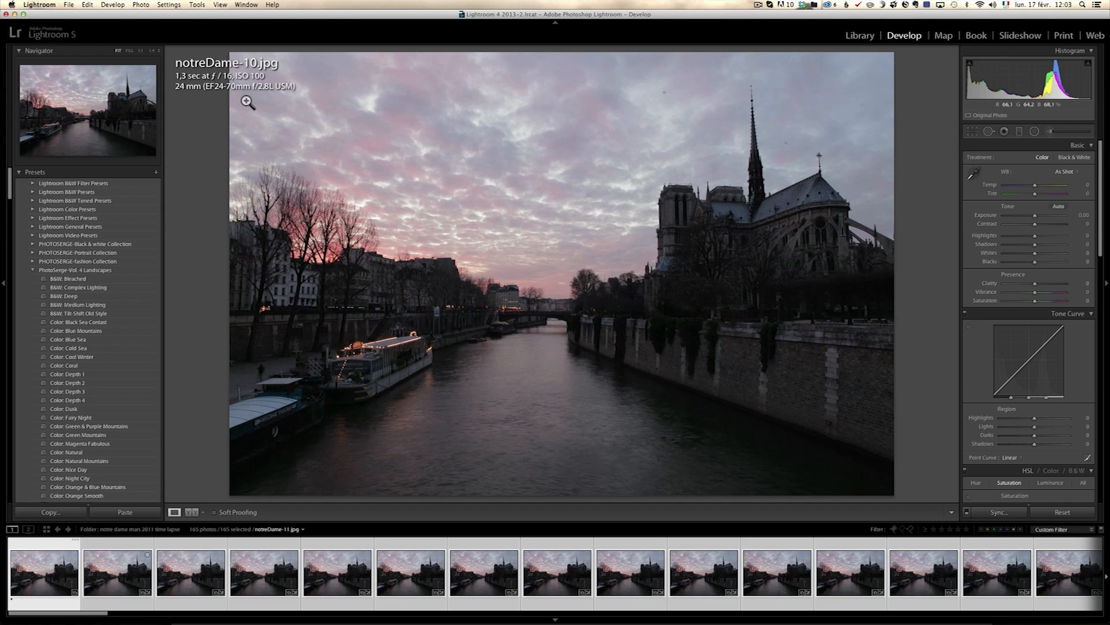
pyautogui.press('i')
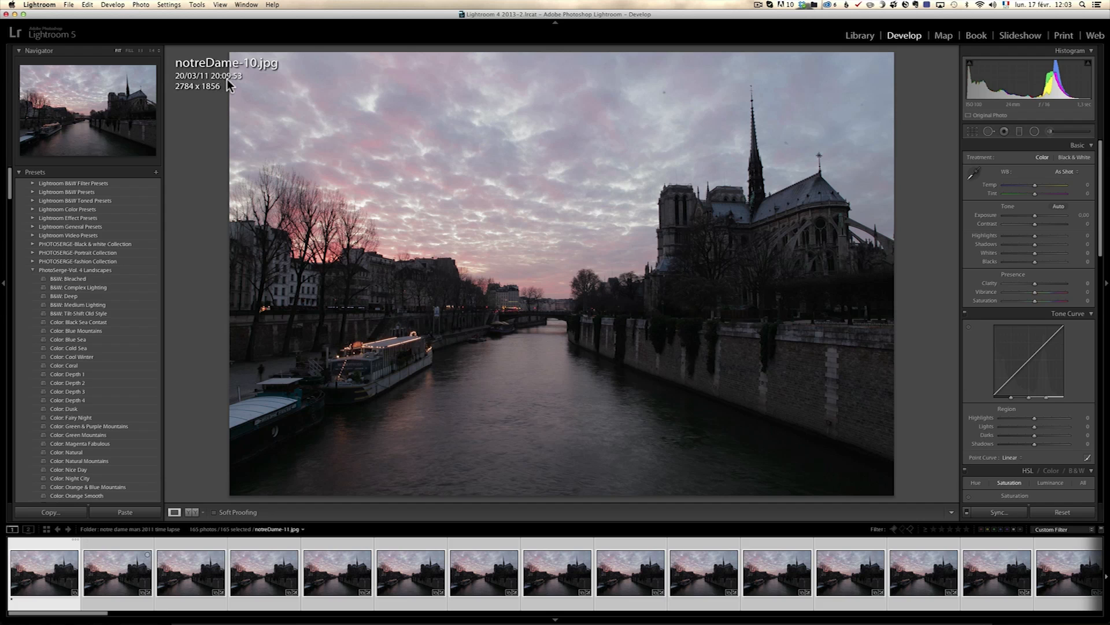
# - Compare the capture times of consecutive time-lapse photos from notreDame-10.jpg to notreDame-15.jpg
pyautogui.click(119, 558)
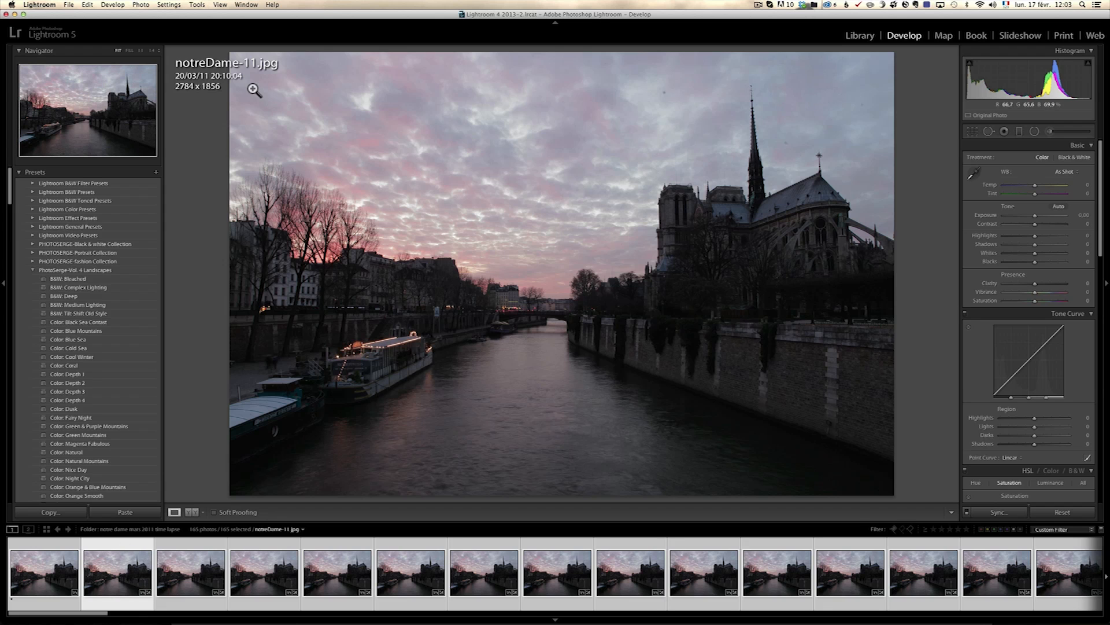
pyautogui.click(55, 585)
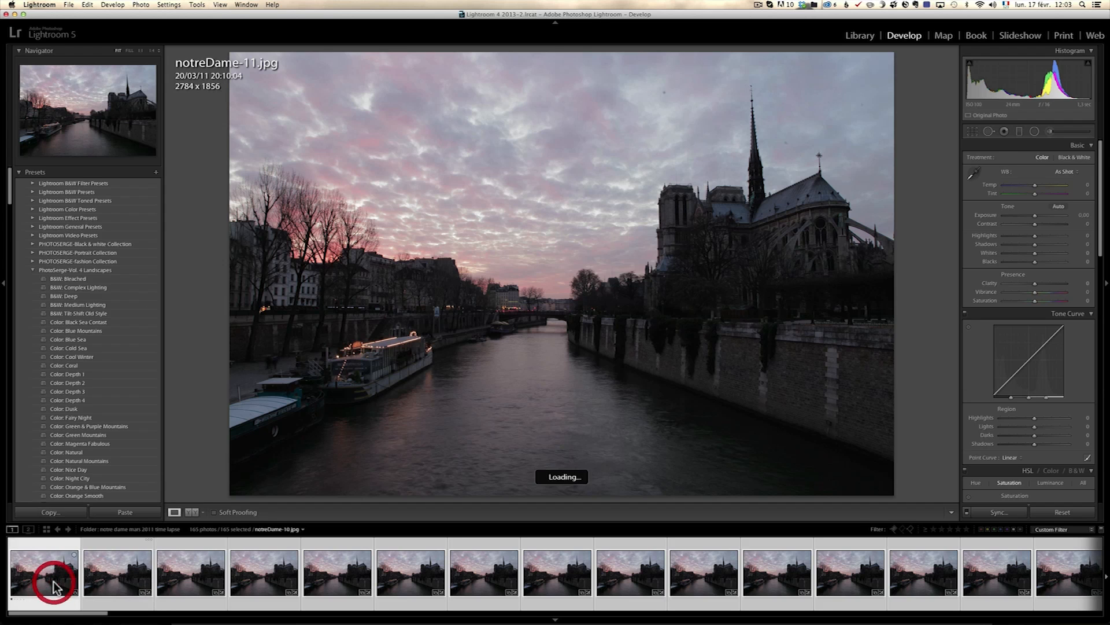
pyautogui.click(115, 585)
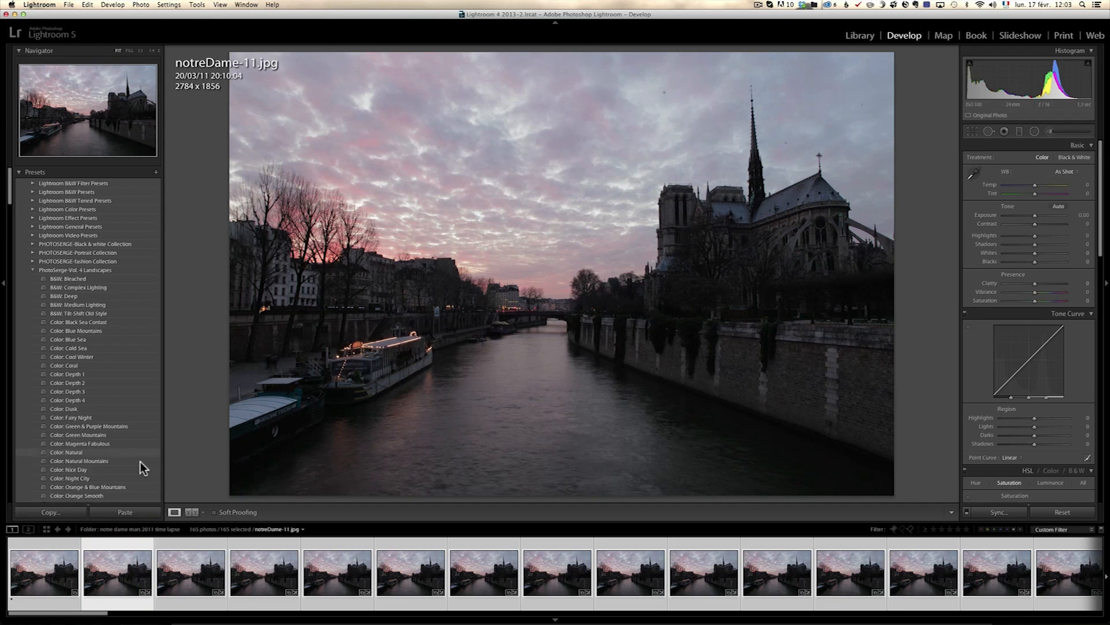
pyautogui.click(188, 576)
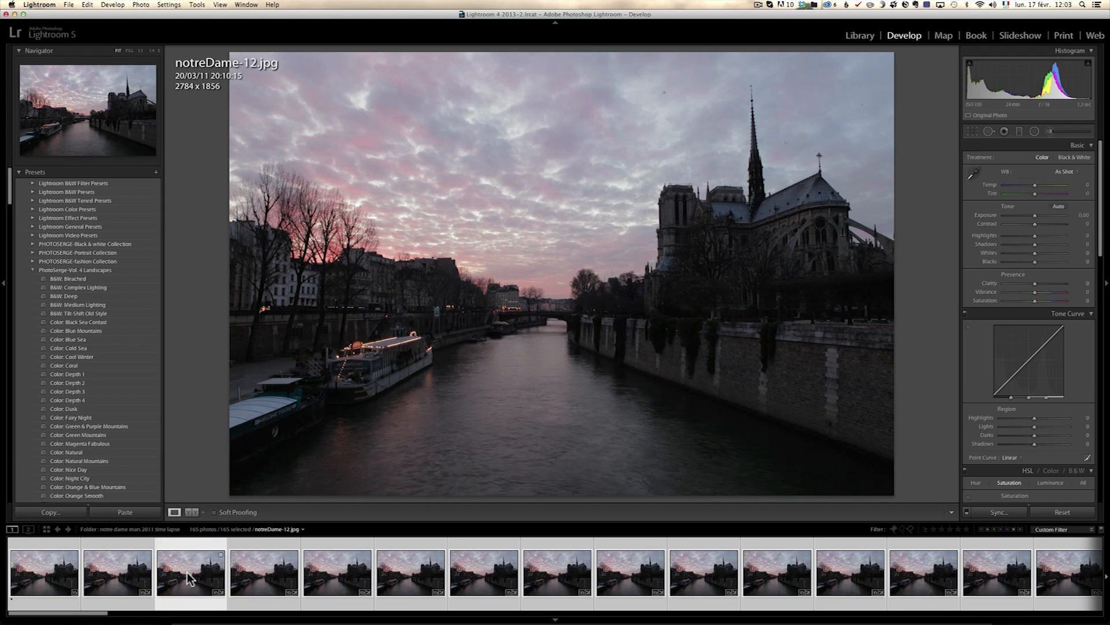
pyautogui.click(261, 570)
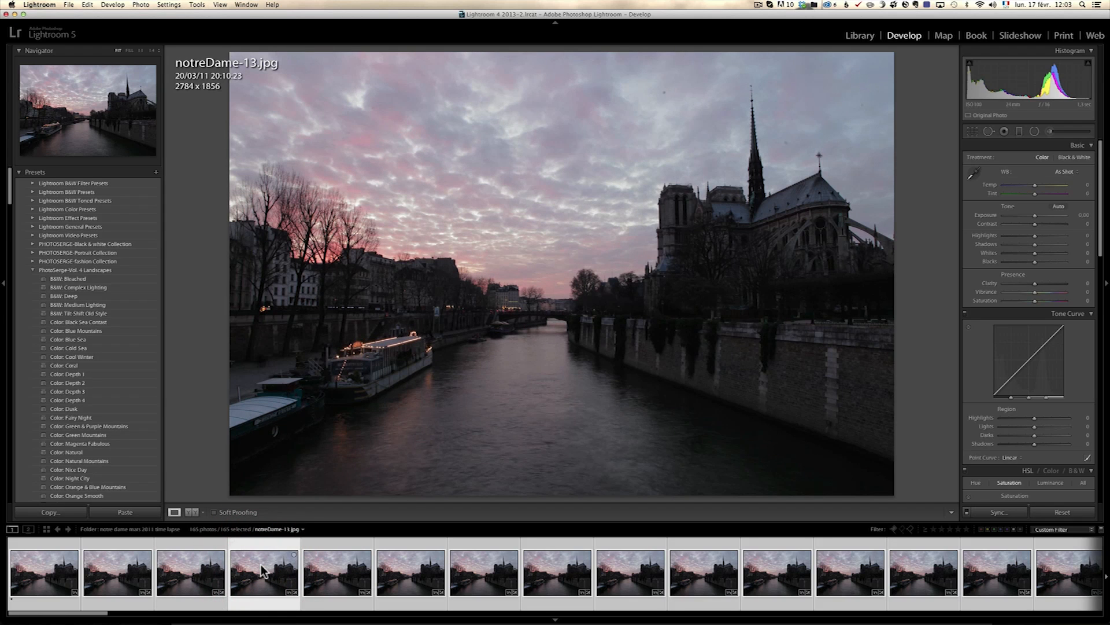
pyautogui.click(332, 573)
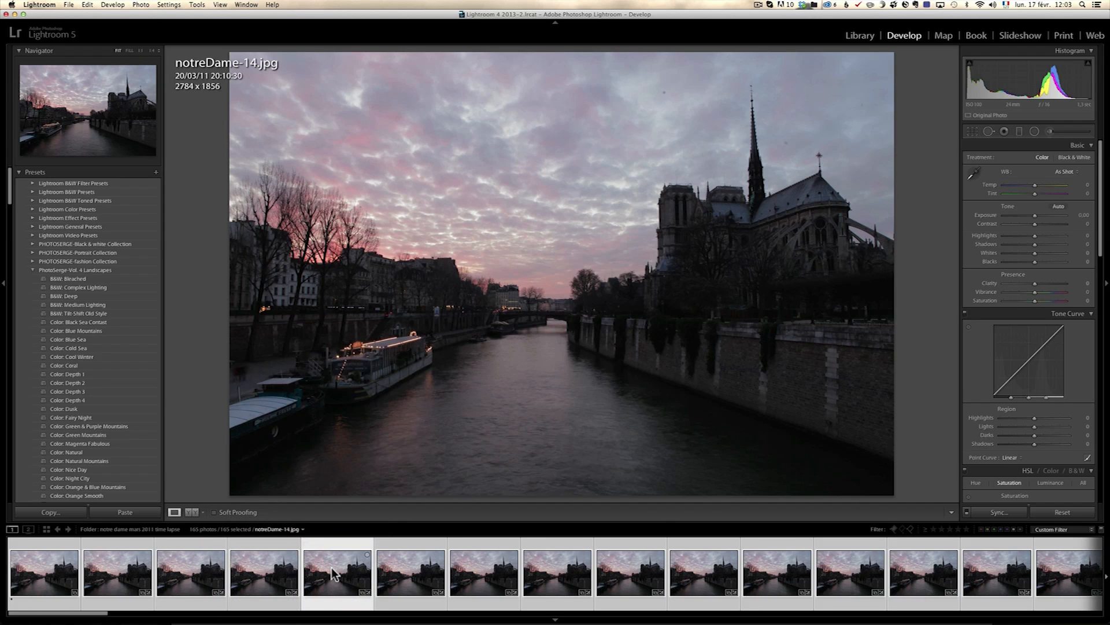
pyautogui.click(405, 569)
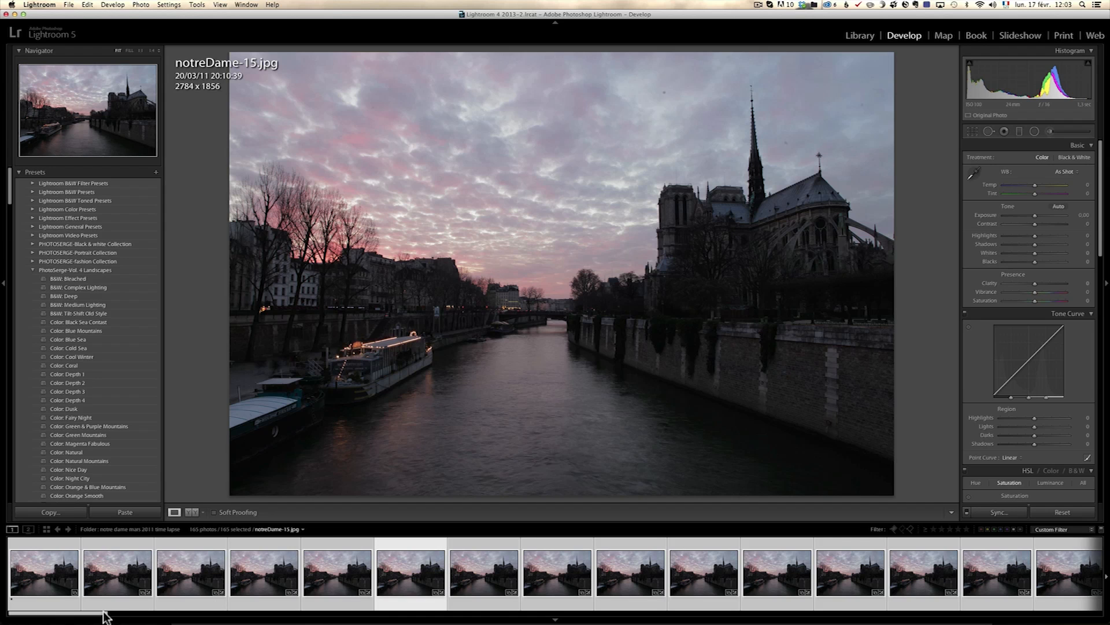
# - Check the exposure settings of the time-lapse photos from notreDame-19.jpg to notreDame-25.jpg
pyautogui.moveTo(108, 614)
pyautogui.mouseDown()
pyautogui.moveTo(121, 613)
pyautogui.moveTo(45, 613)
pyautogui.mouseUp()
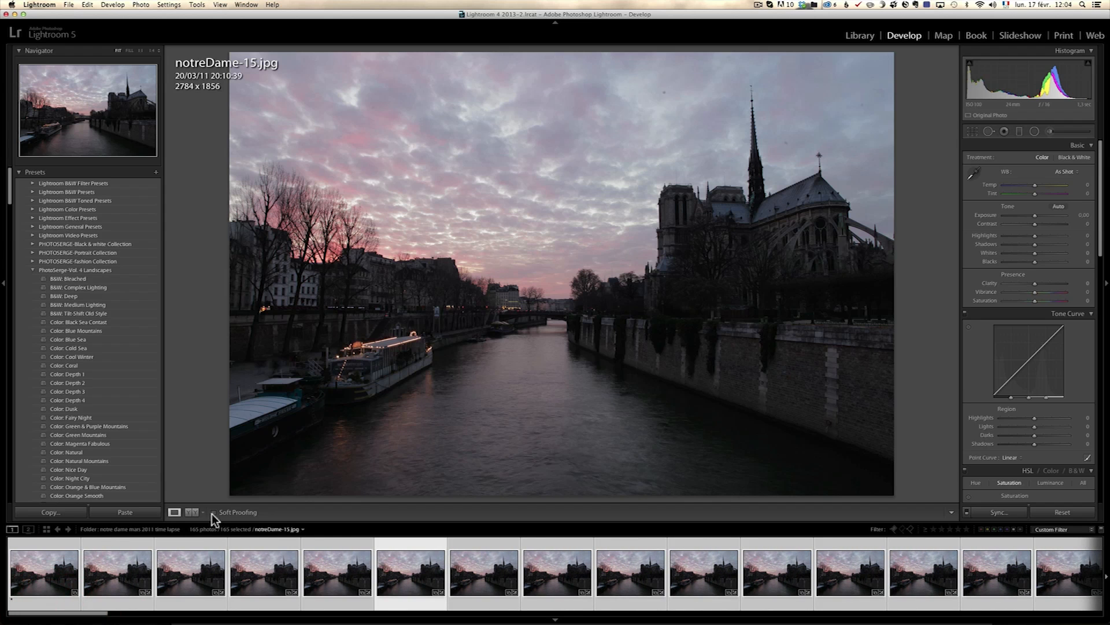
pyautogui.click(102, 613)
pyautogui.moveTo(102, 614); pyautogui.dragTo(132, 614)
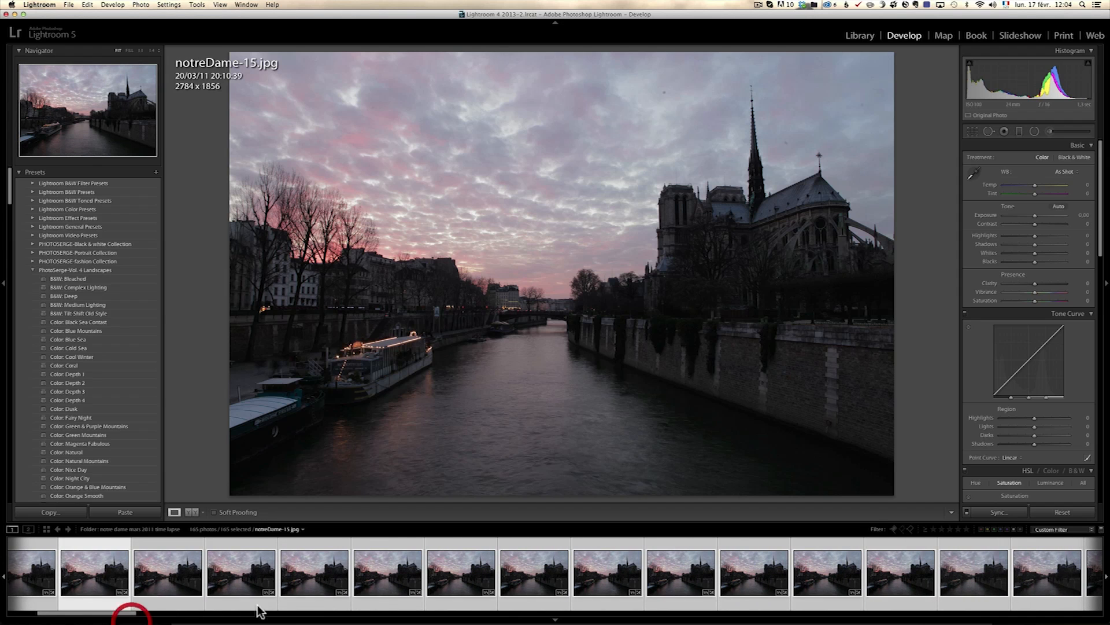
pyautogui.click(375, 574)
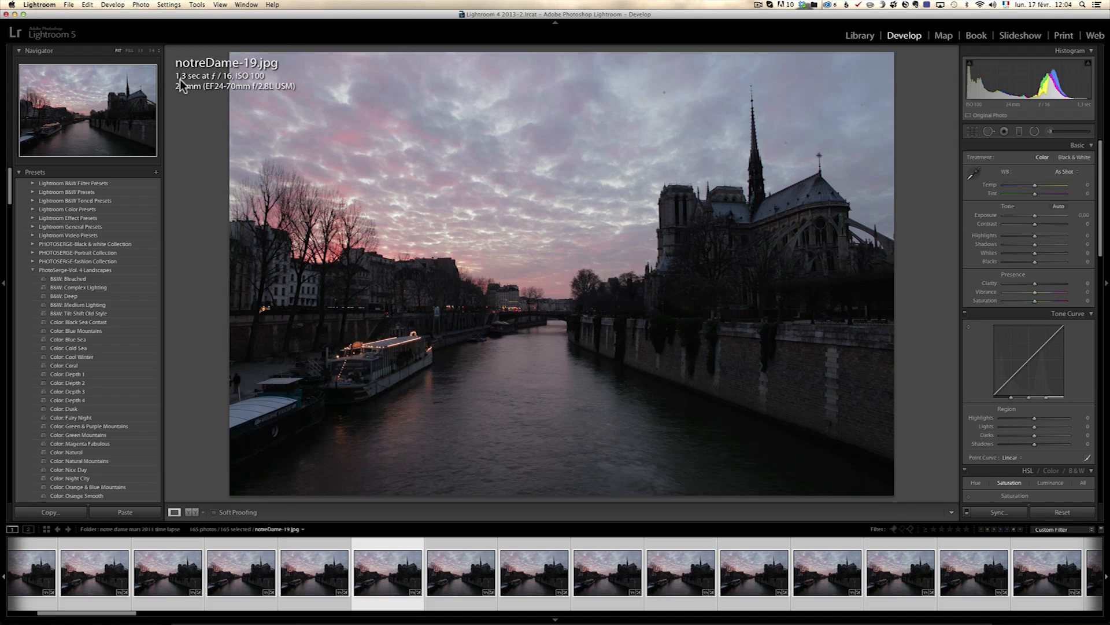
pyautogui.click(454, 581)
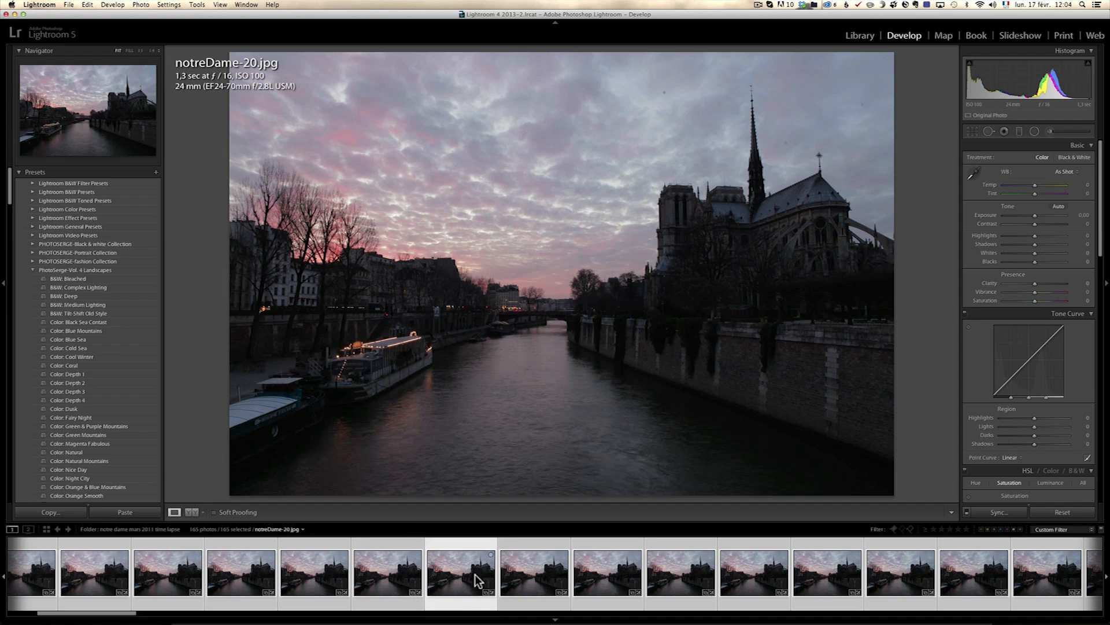
pyautogui.click(522, 578)
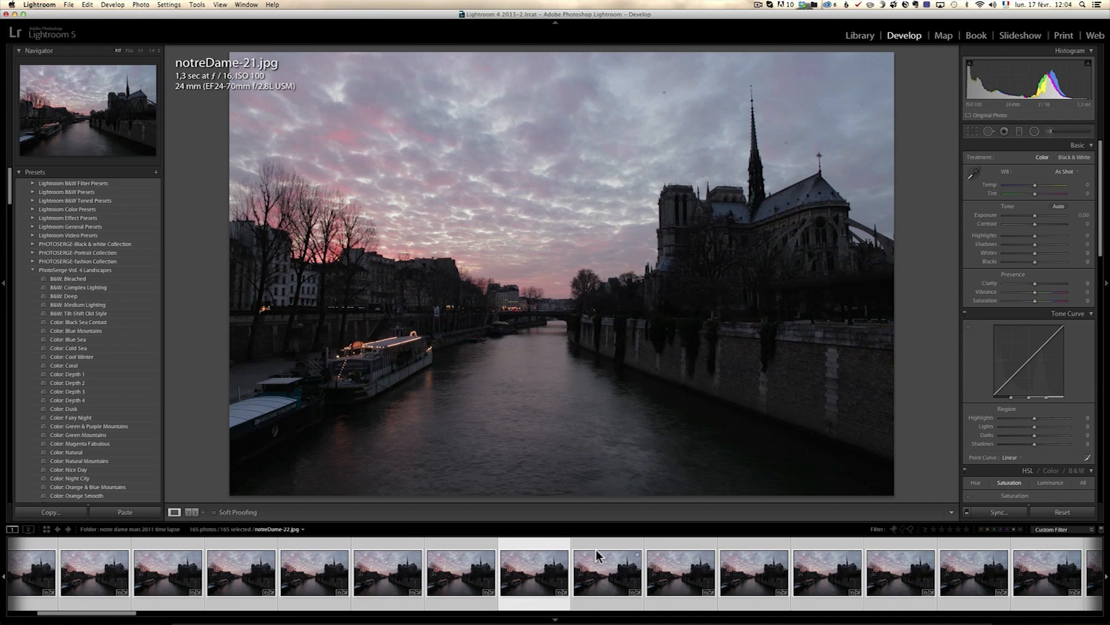
pyautogui.click(625, 564)
pyautogui.click(657, 558)
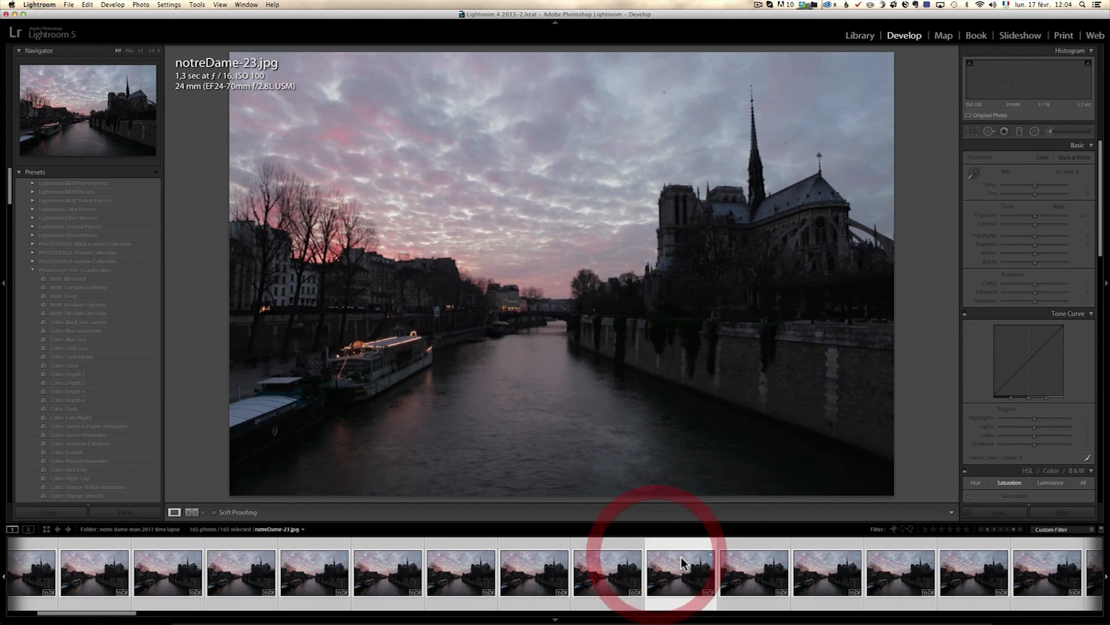
pyautogui.click(766, 573)
pyautogui.click(817, 576)
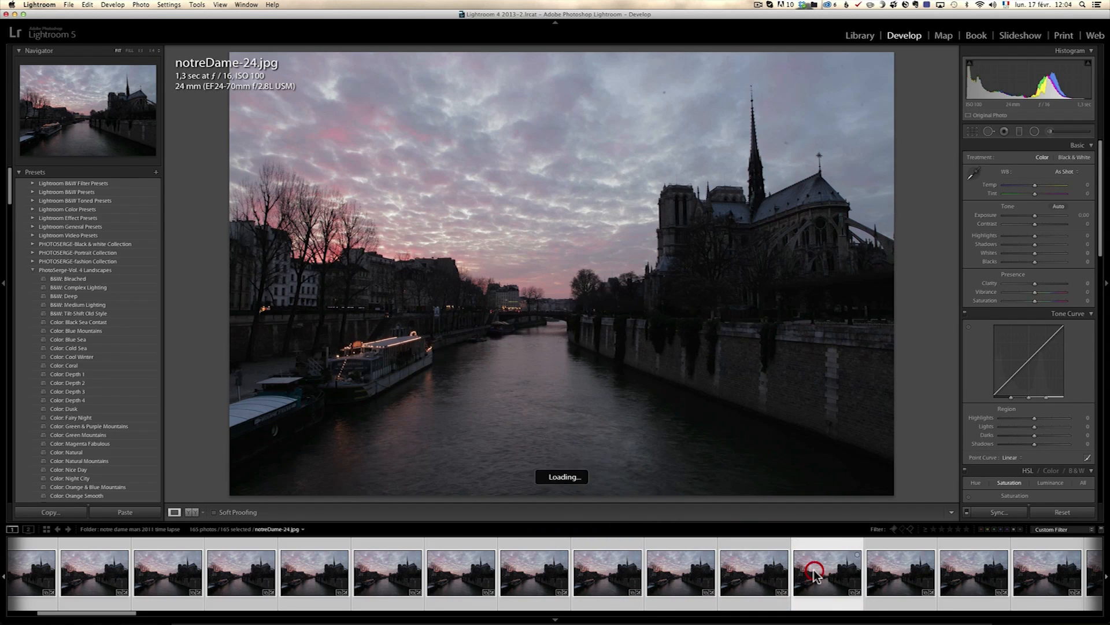
# - Continue checking exposure settings further along the sequence, from notreDame-27.jpg to notreDame-31.jpg
pyautogui.click(167, 613)
pyautogui.click(562, 572)
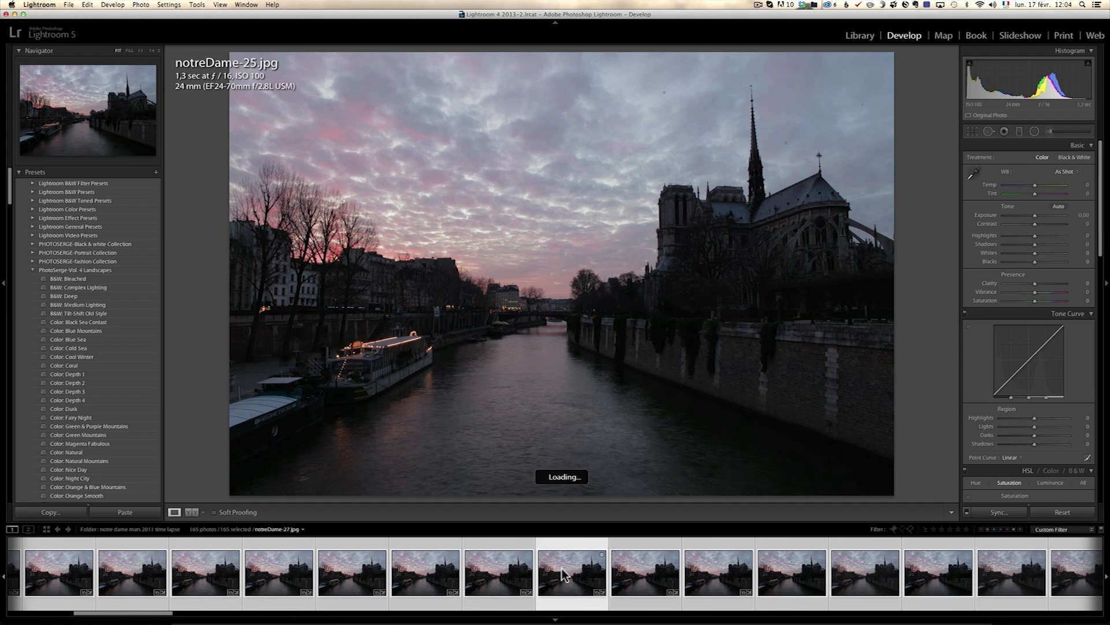
pyautogui.click(645, 572)
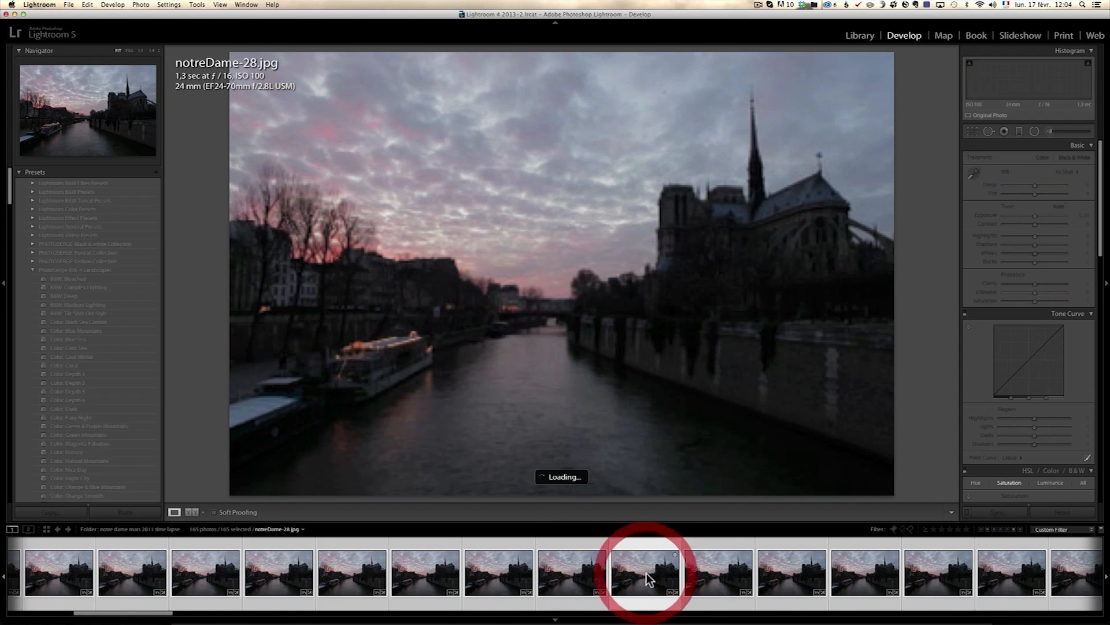
pyautogui.click(827, 583)
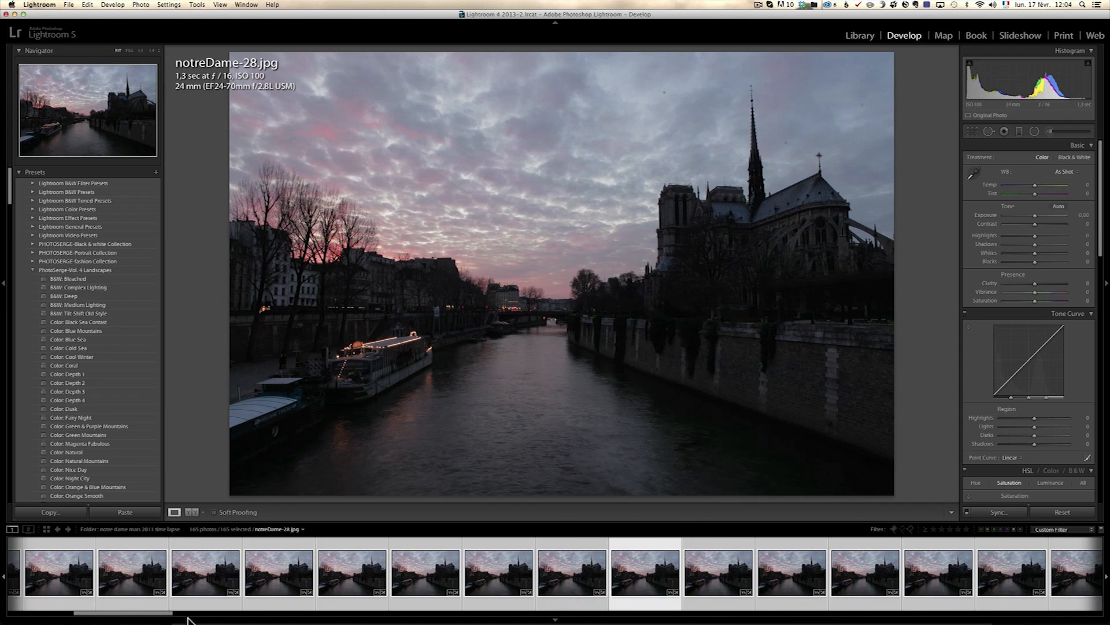
pyautogui.moveTo(168, 611); pyautogui.dragTo(193, 615)
pyautogui.click(563, 573)
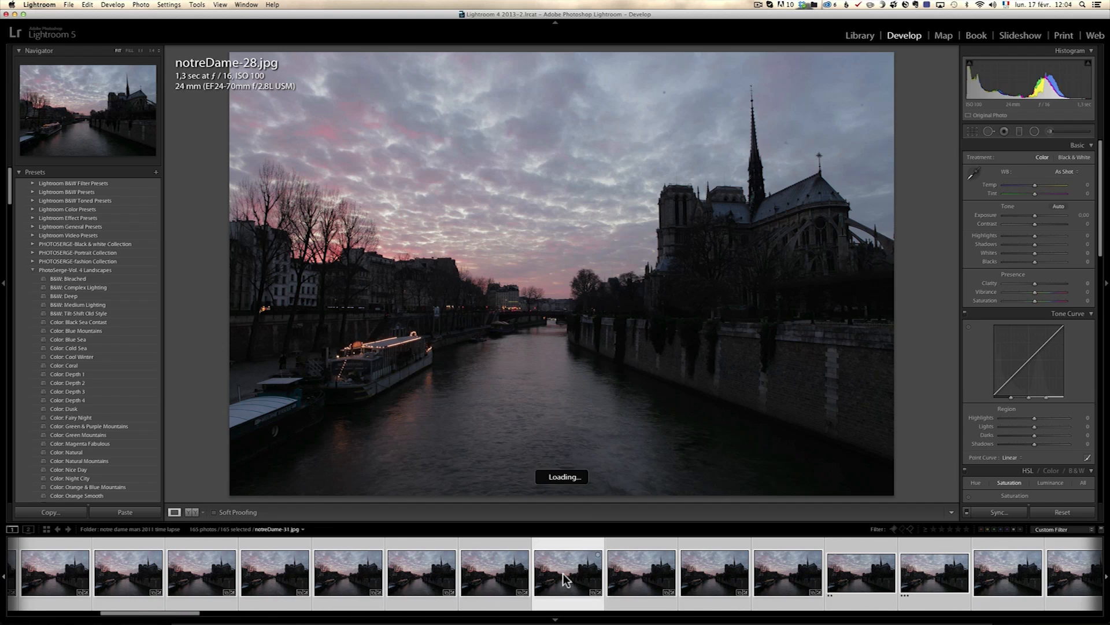
# - Check the exposure settings of the photos from notreDame-33.jpg to notreDame-39.jpg, working back to notreDame-36.jpg
pyautogui.click(719, 579)
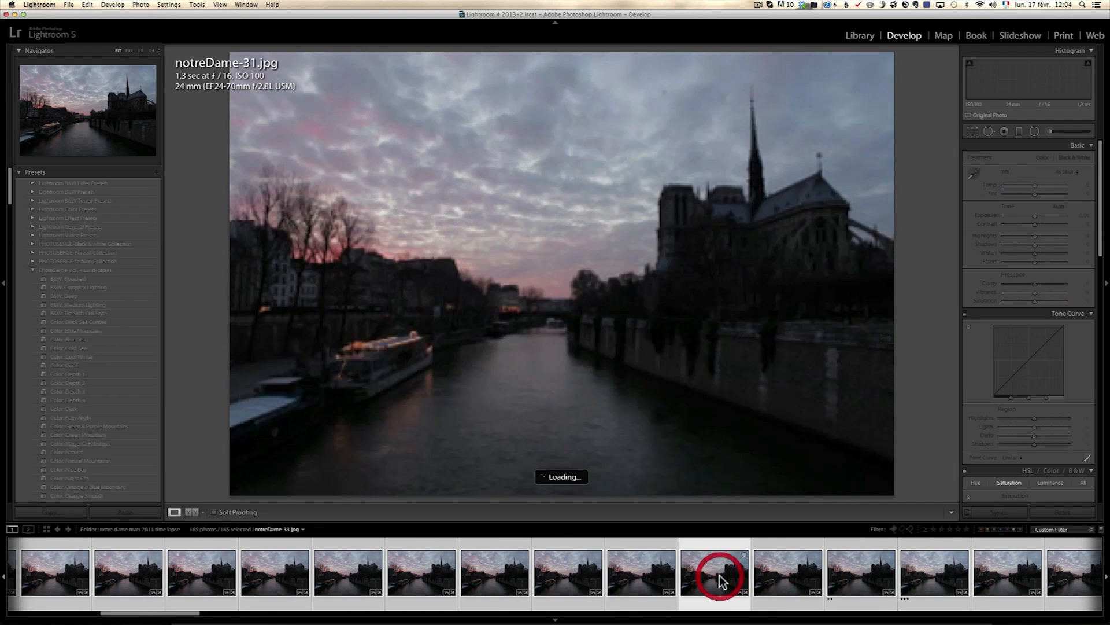
pyautogui.moveTo(198, 612); pyautogui.dragTo(238, 612)
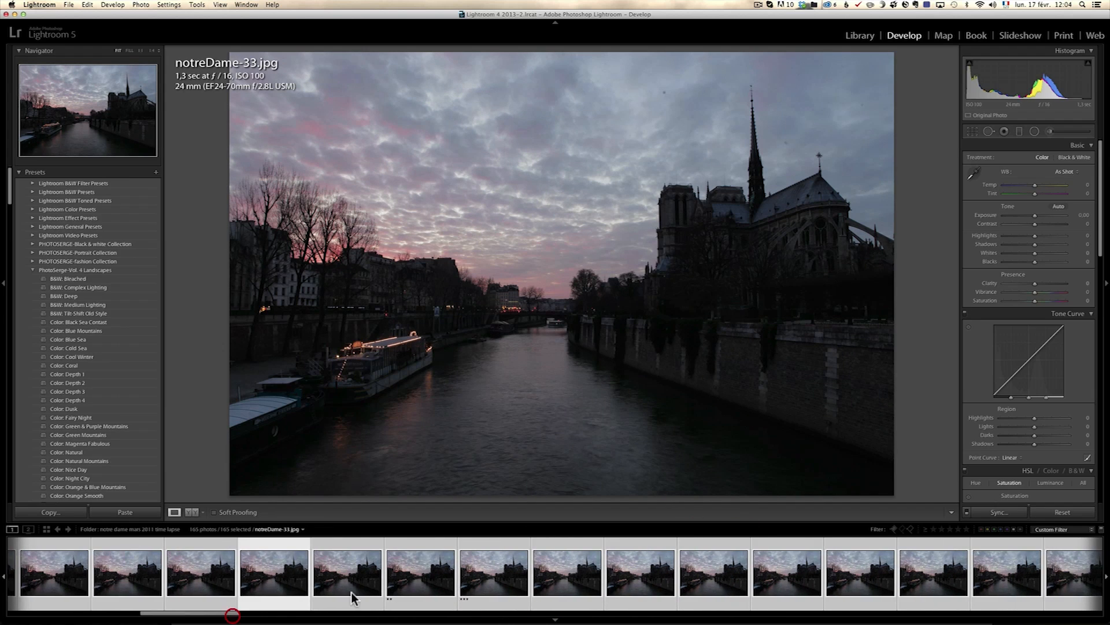
pyautogui.click(714, 572)
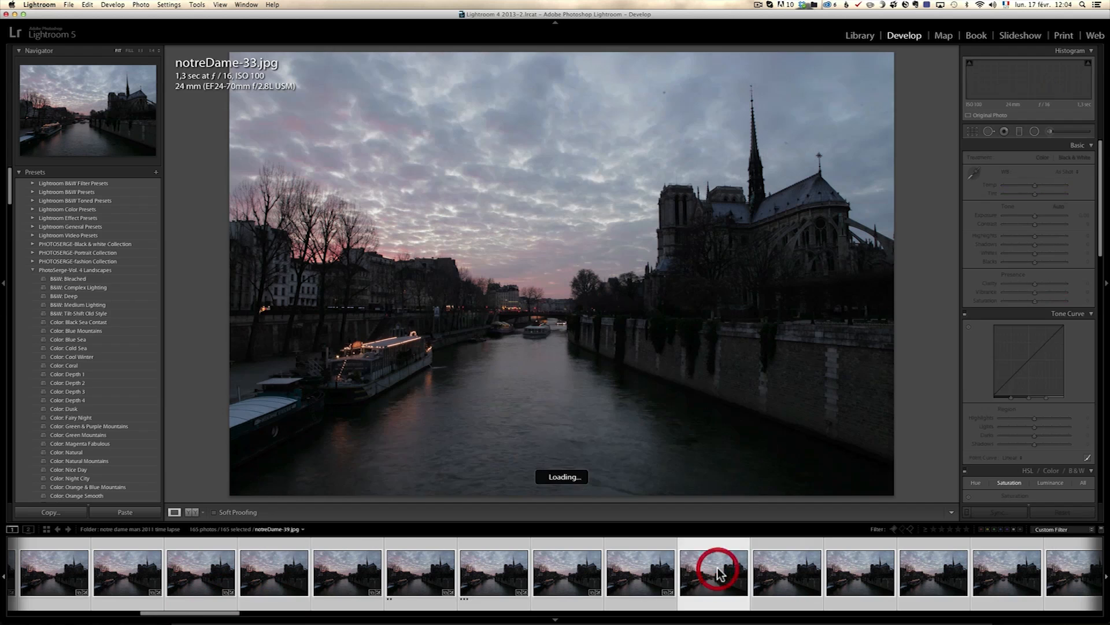
pyautogui.click(609, 584)
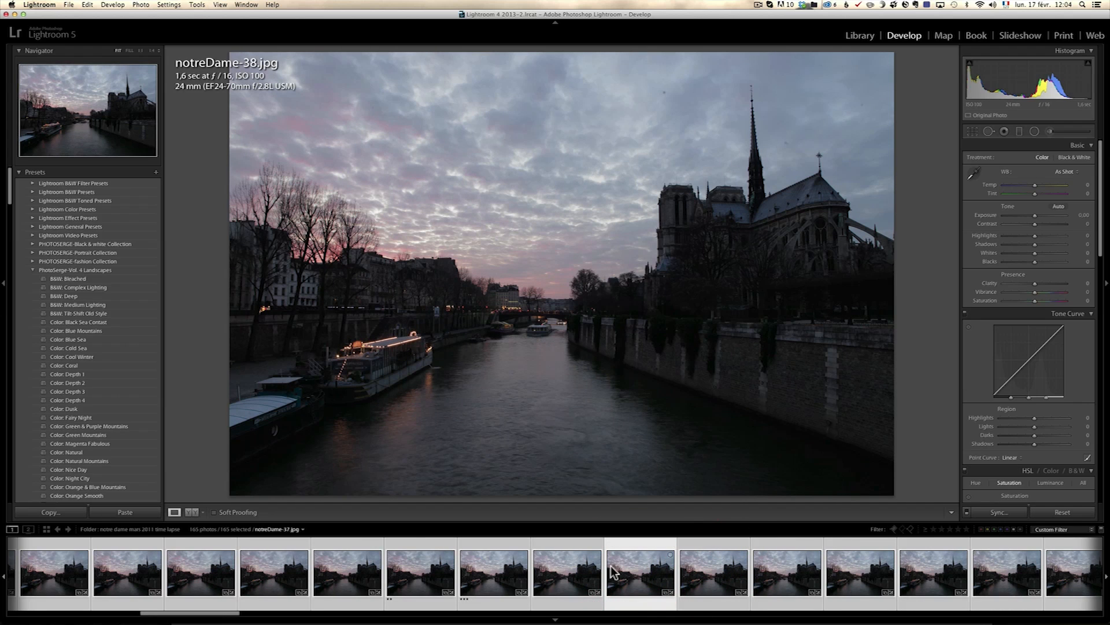
pyautogui.click(508, 565)
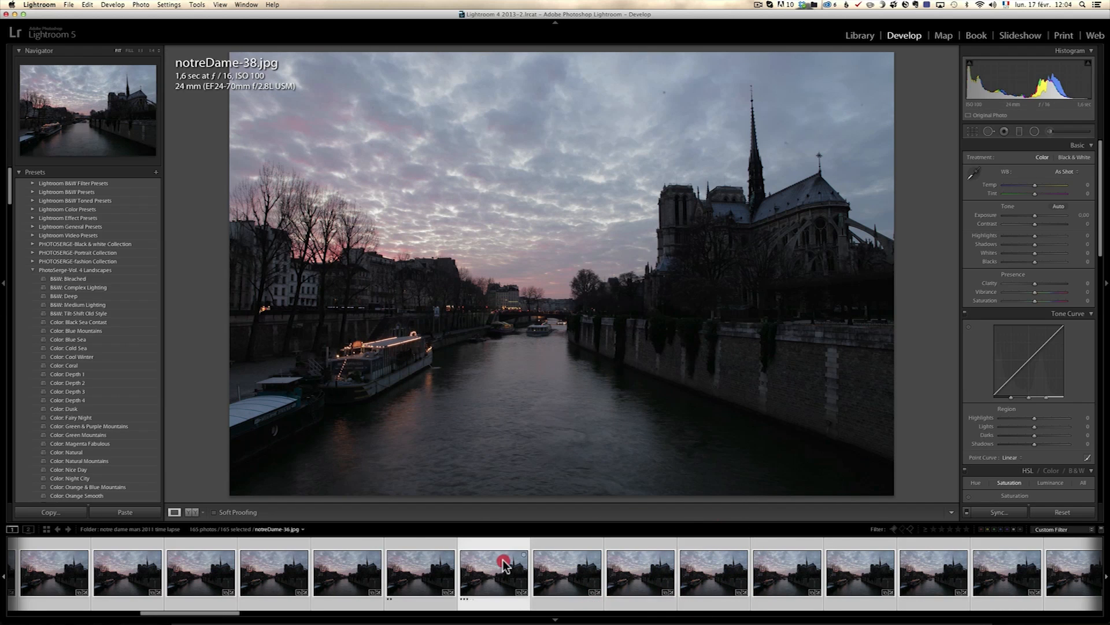
# - Compare the shutter speeds of the consecutive marked photos notreDame-35.jpg and notreDame-36.jpg
pyautogui.click(441, 588)
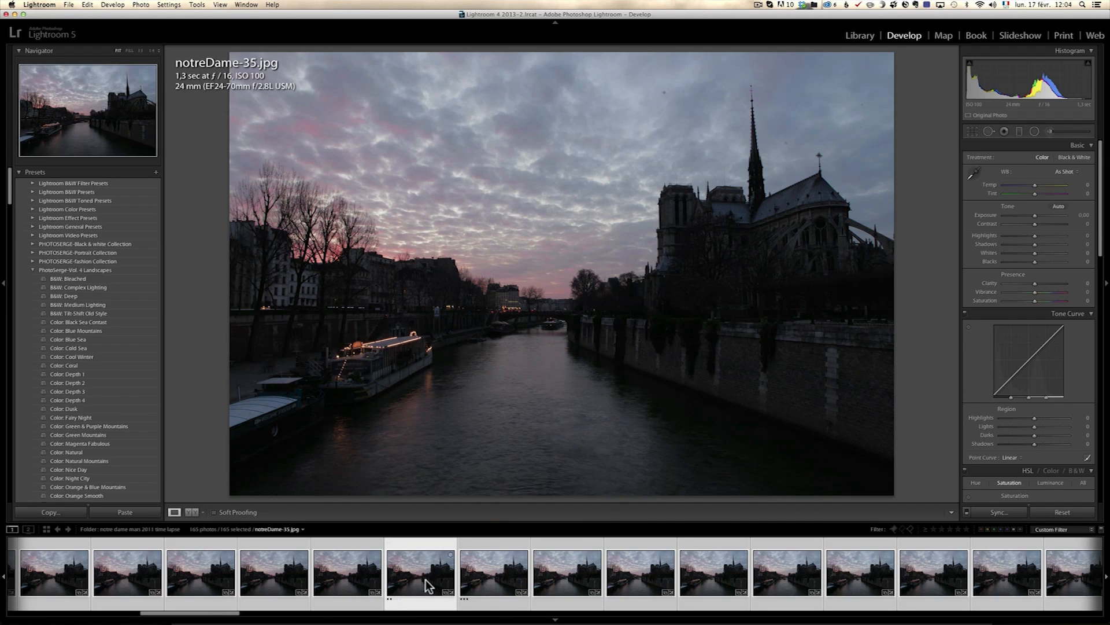
pyautogui.click(519, 565)
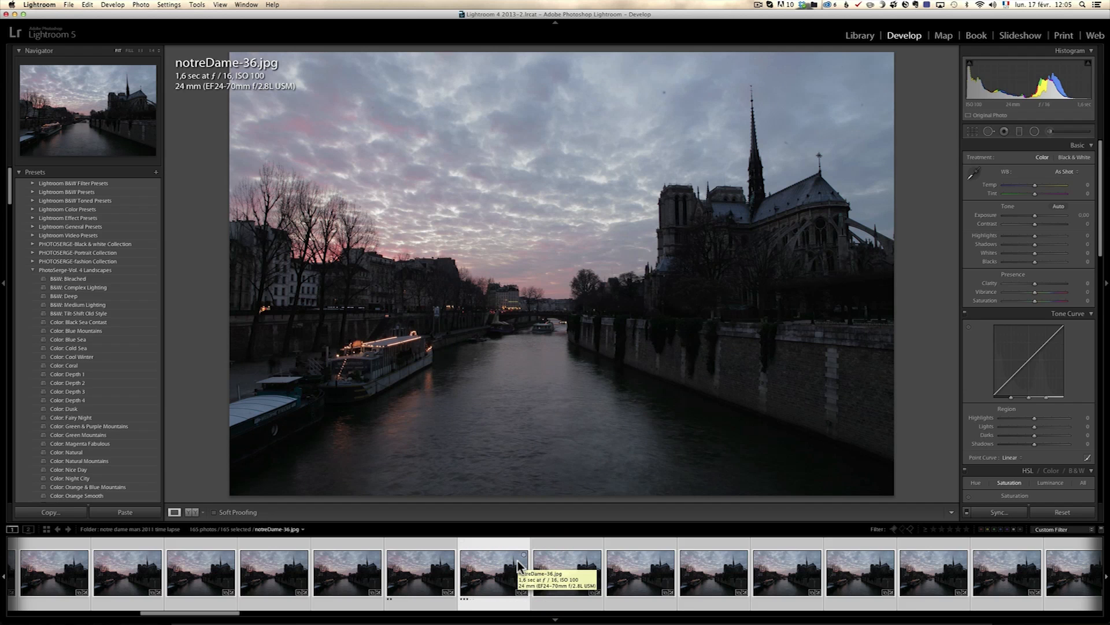
pyautogui.click(437, 569)
pyautogui.click(469, 566)
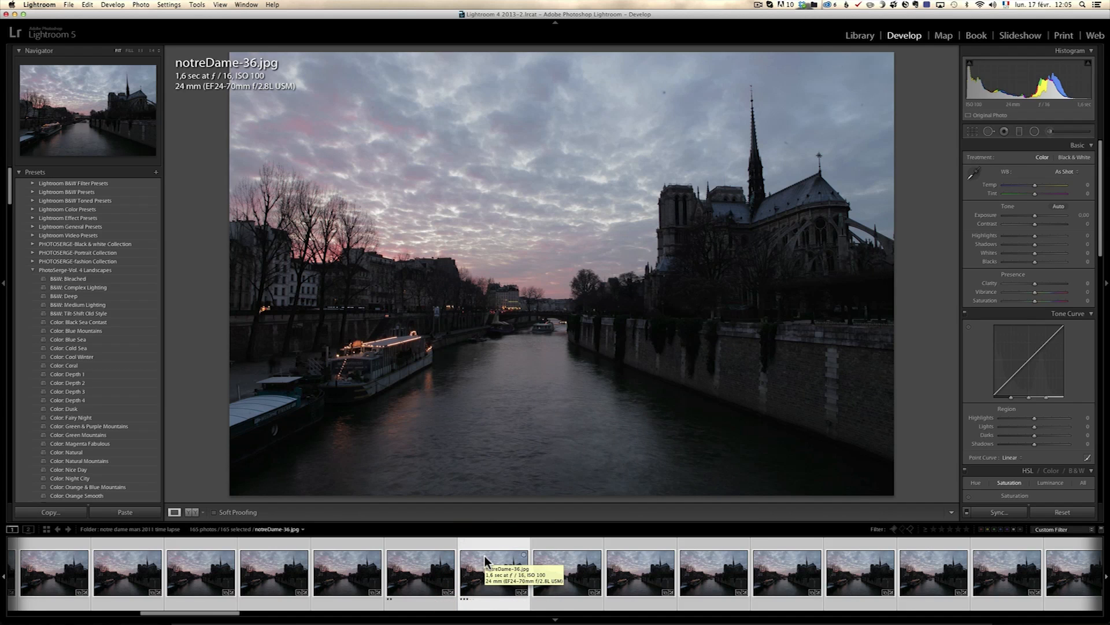
# - Check the exposure settings of sample photos along the sequence from notreDame-37.jpg to notreDame-57.jpg
pyautogui.click(558, 585)
pyautogui.click(624, 581)
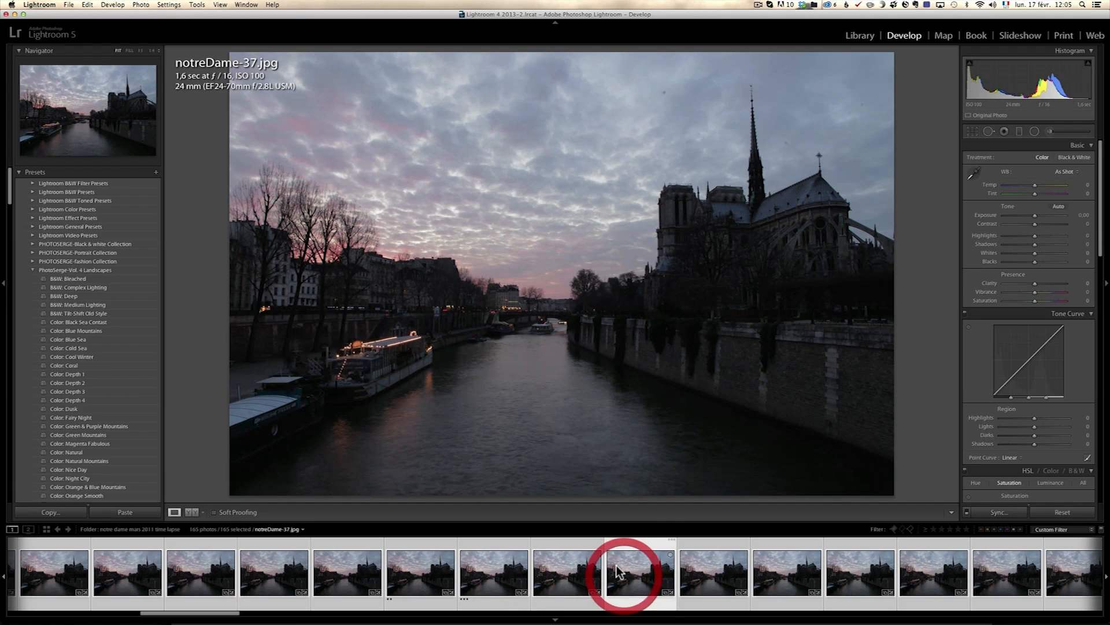
pyautogui.click(701, 567)
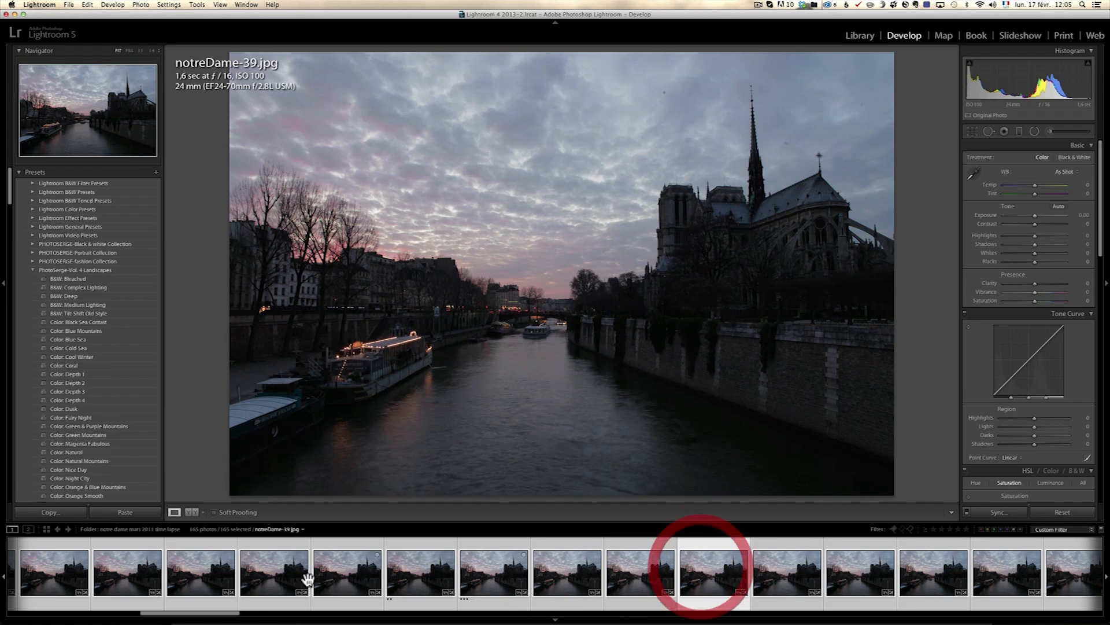
pyautogui.moveTo(228, 618); pyautogui.dragTo(273, 617)
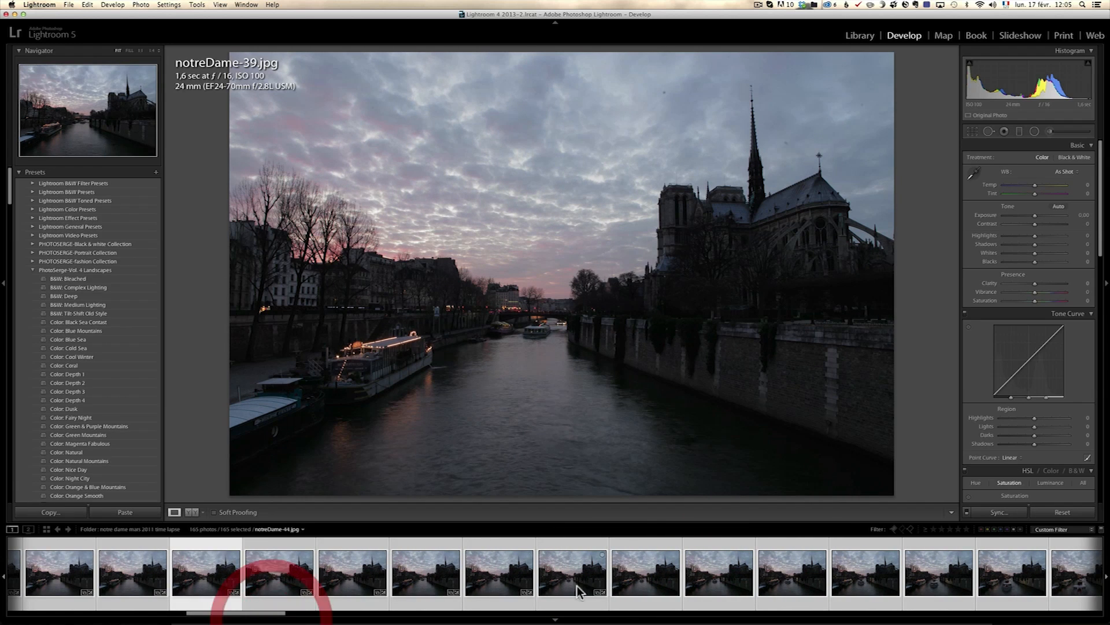
pyautogui.click(632, 580)
pyautogui.click(771, 583)
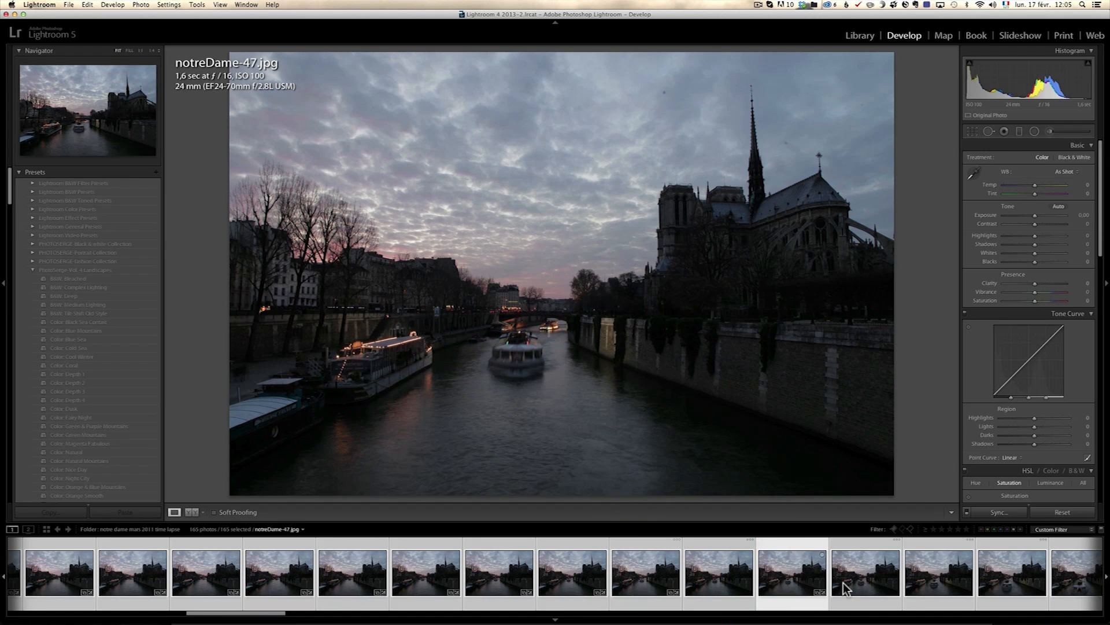
pyautogui.click(862, 578)
pyautogui.moveTo(229, 610); pyautogui.dragTo(299, 611)
pyautogui.click(490, 585)
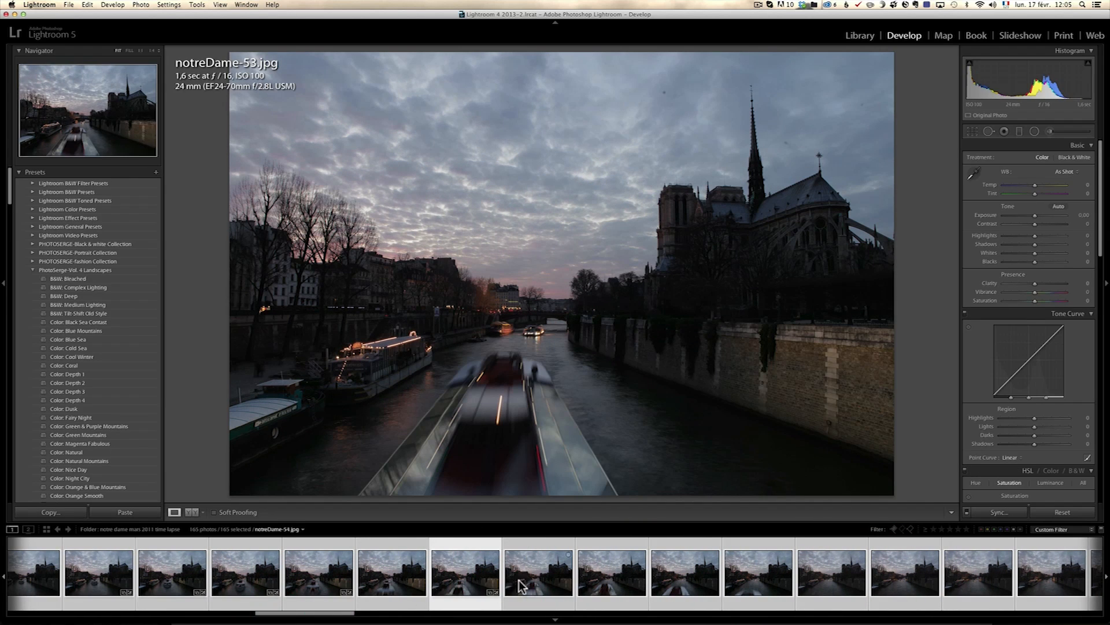
pyautogui.click(540, 581)
pyautogui.click(762, 583)
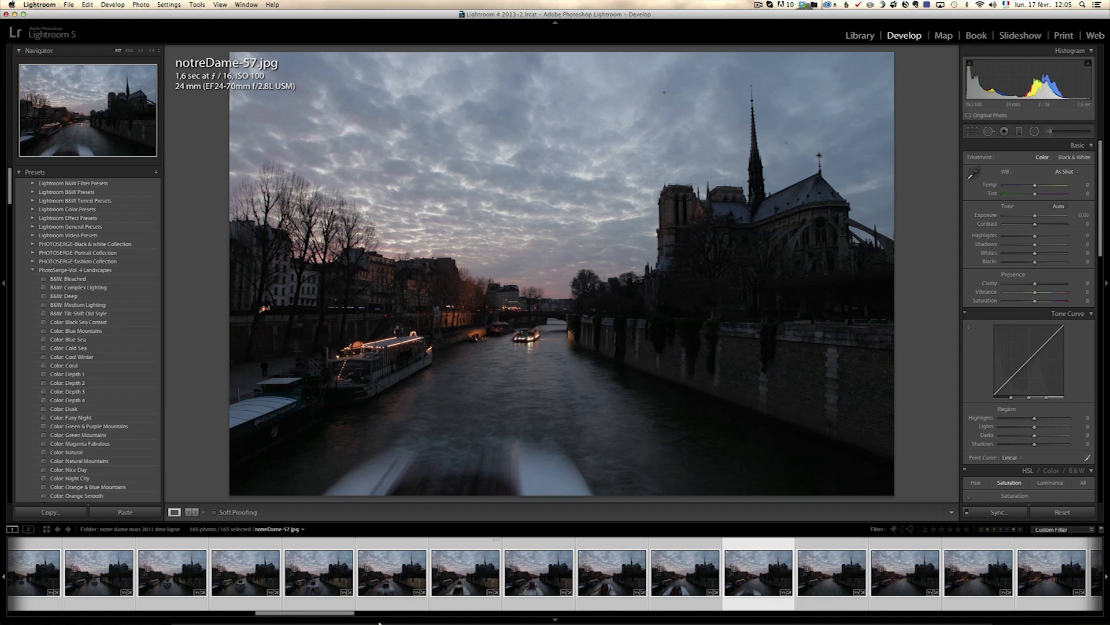
# - Compare the exposure settings of the next marked pair, notreDame-74.jpg and notreDame-75.jpg
pyautogui.moveTo(307, 612); pyautogui.dragTo(456, 614)
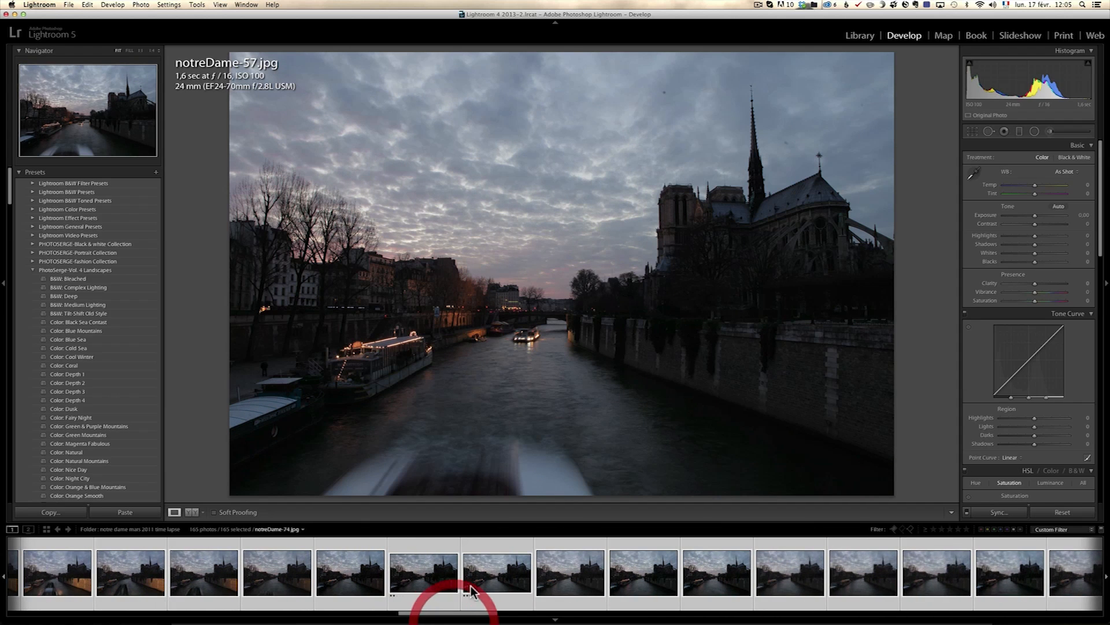
pyautogui.click(483, 576)
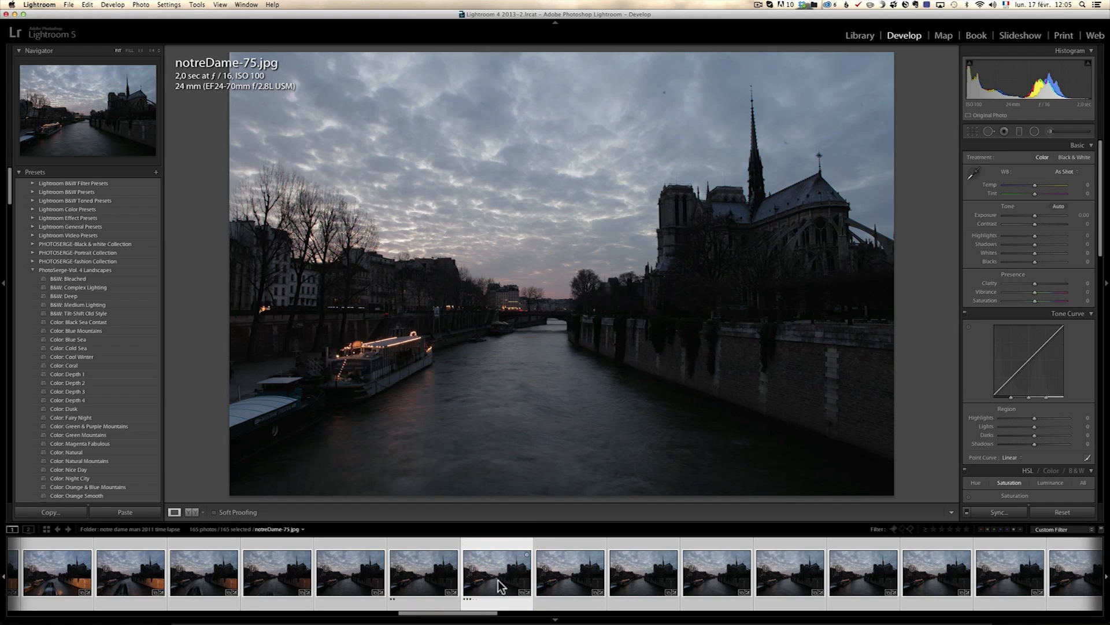
pyautogui.click(441, 574)
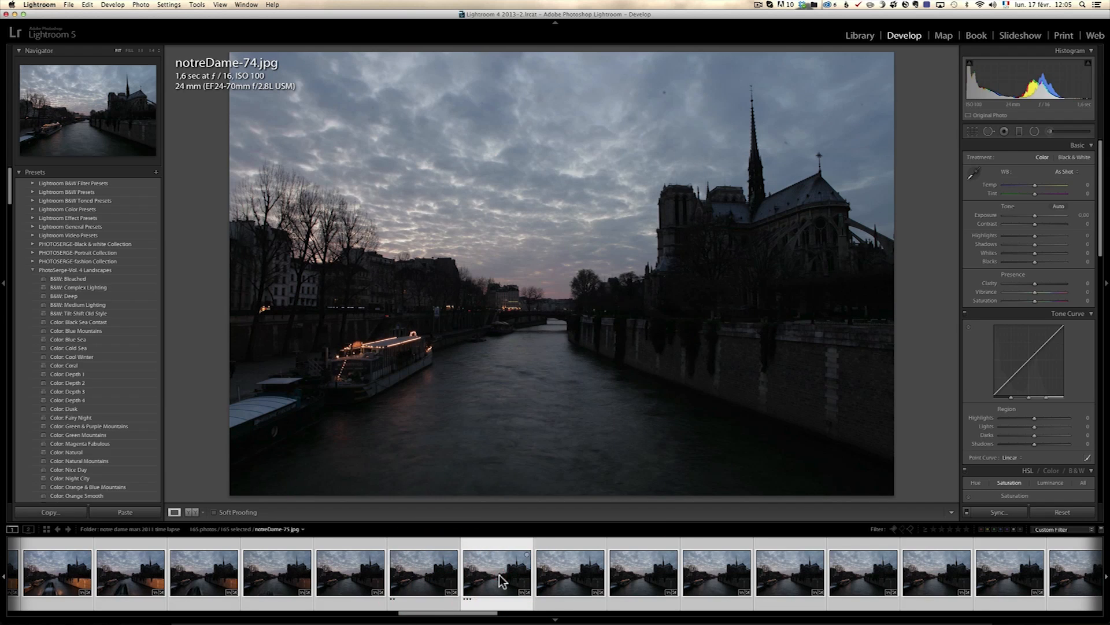
pyautogui.click(435, 575)
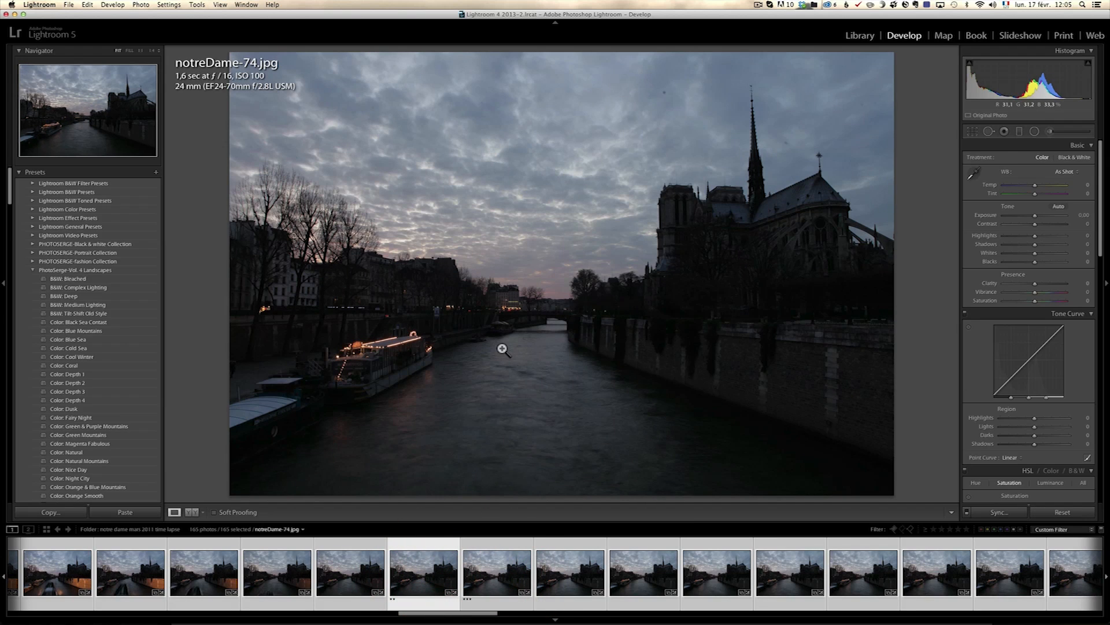
pyautogui.click(489, 578)
pyautogui.click(430, 579)
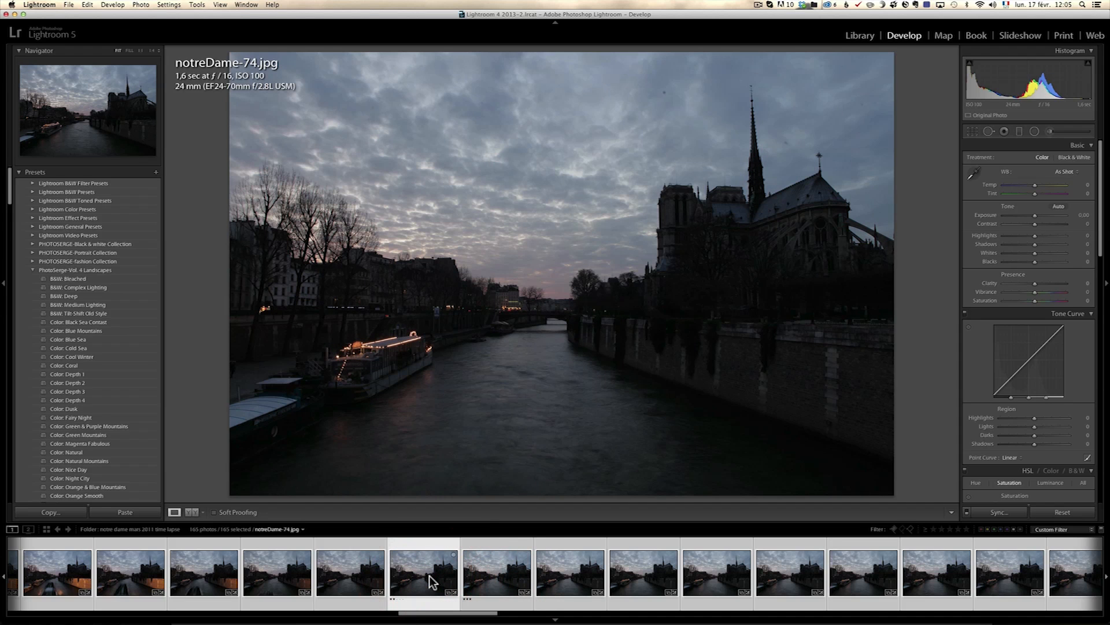
# - Display the capture date and dimensions over the photo and compare the capture times of notreDame-74.jpg and notreDame-75.jpg
pyautogui.press('i')
pyautogui.press('i')
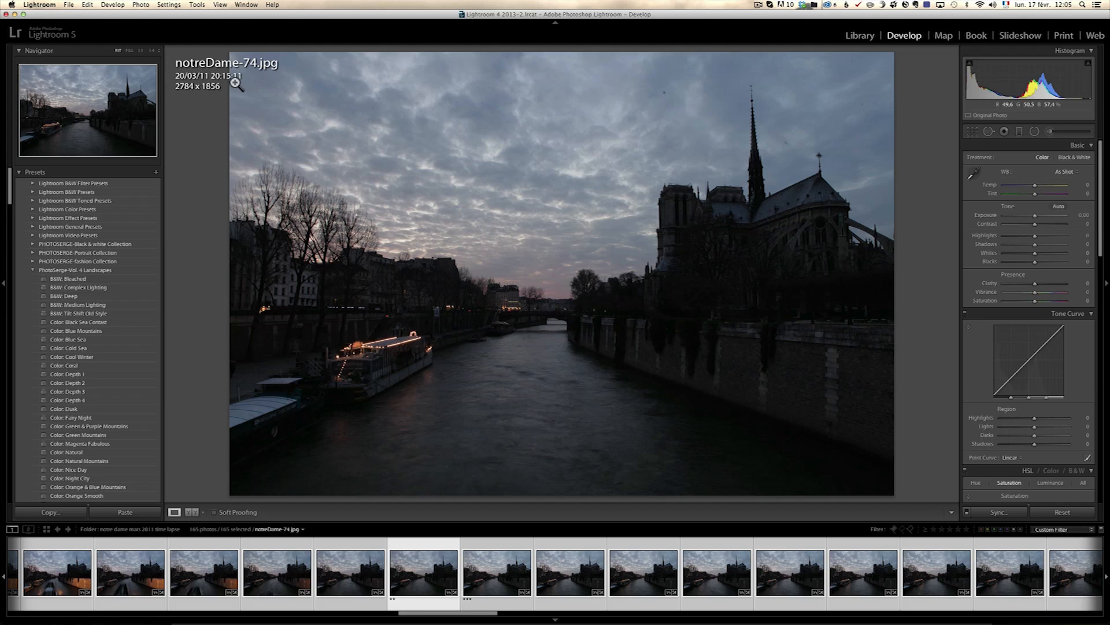
pyautogui.click(504, 579)
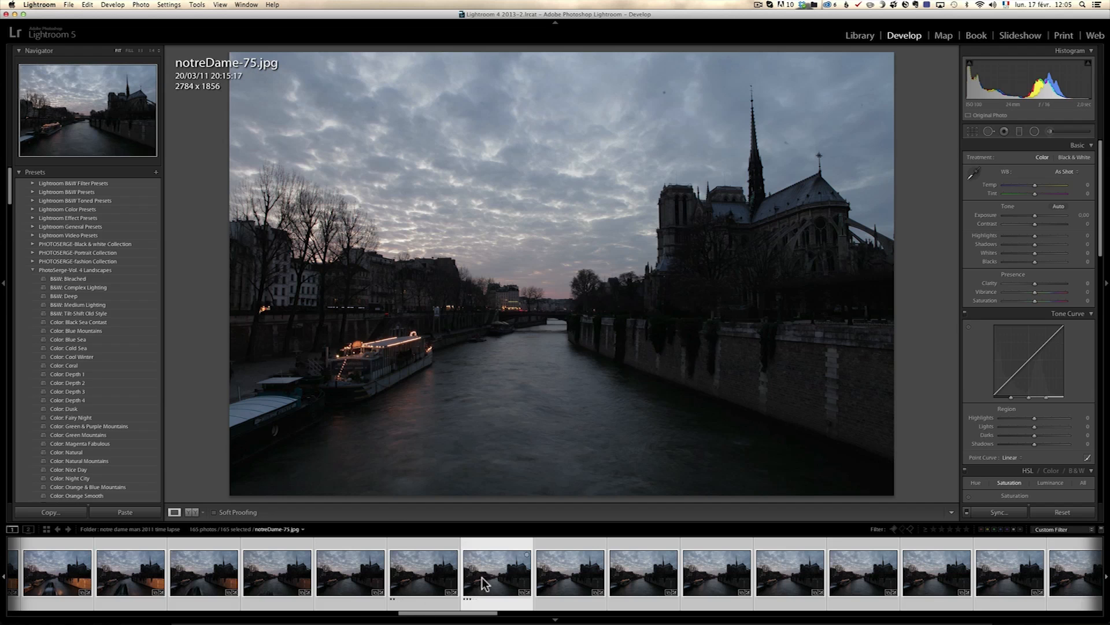
pyautogui.click(416, 574)
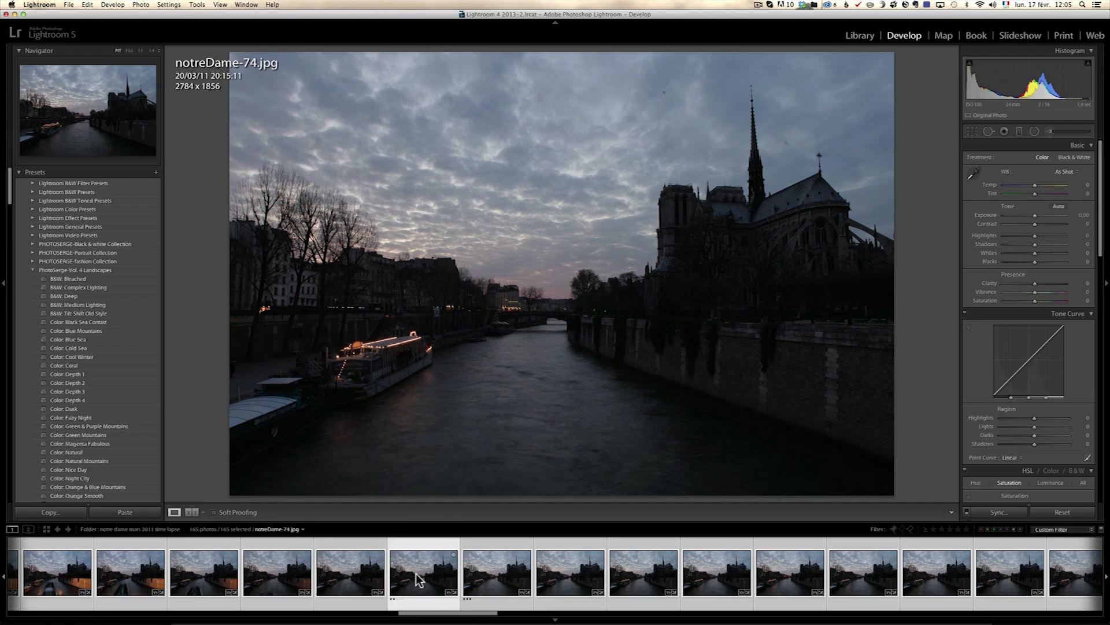
pyautogui.click(478, 583)
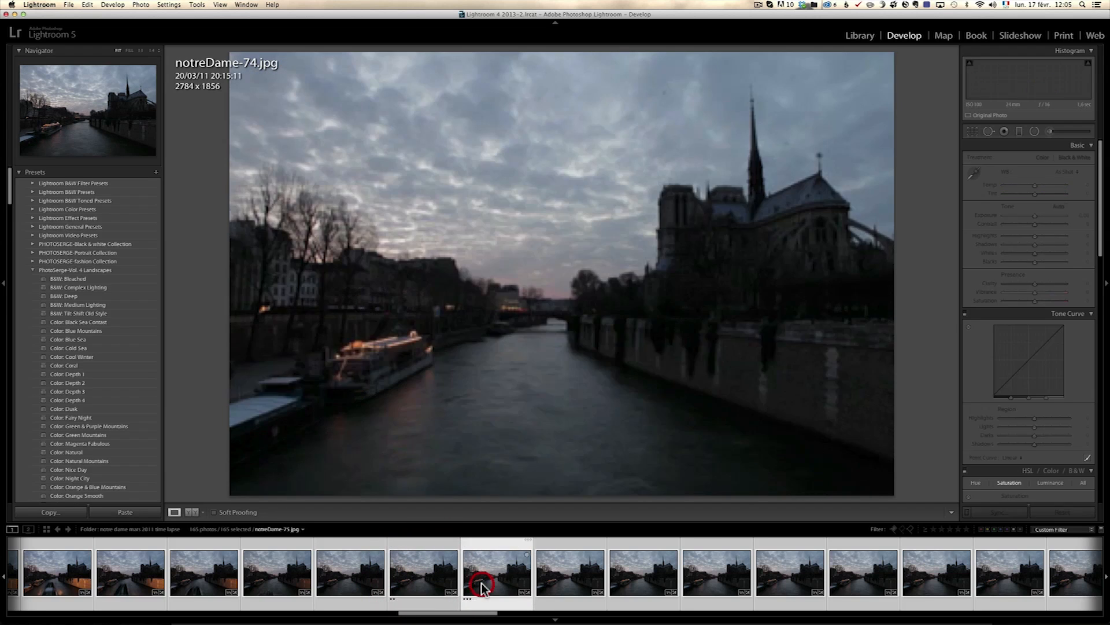
# - Switch the photo overlay back to exposure settings and compare the shutter speeds of notreDame-75.jpg and notreDame-74.jpg
pyautogui.press('i')
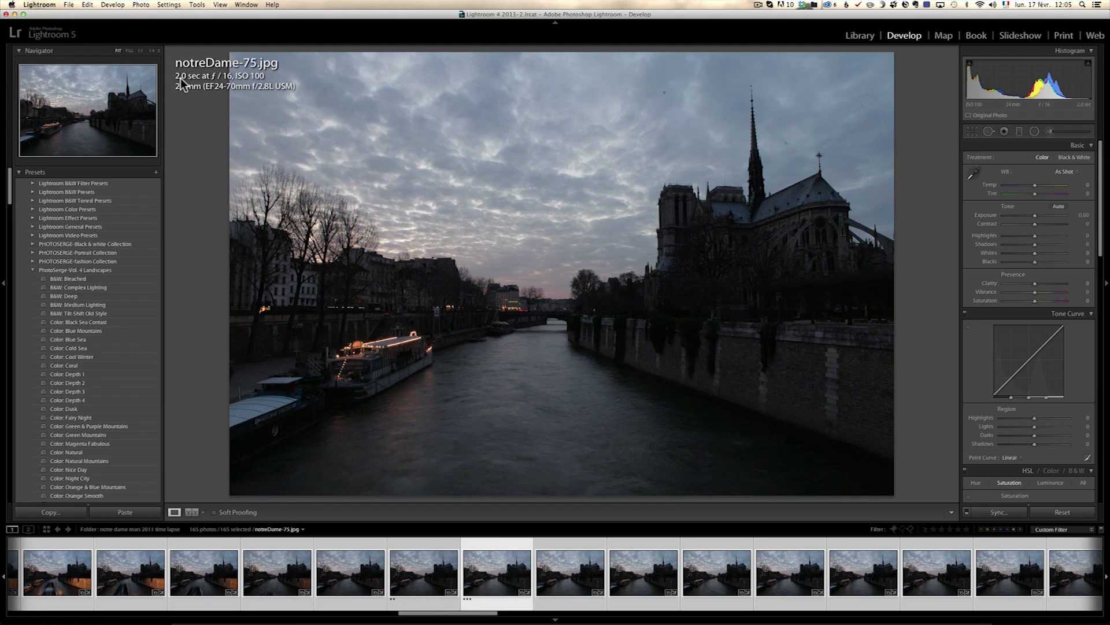
pyautogui.click(403, 567)
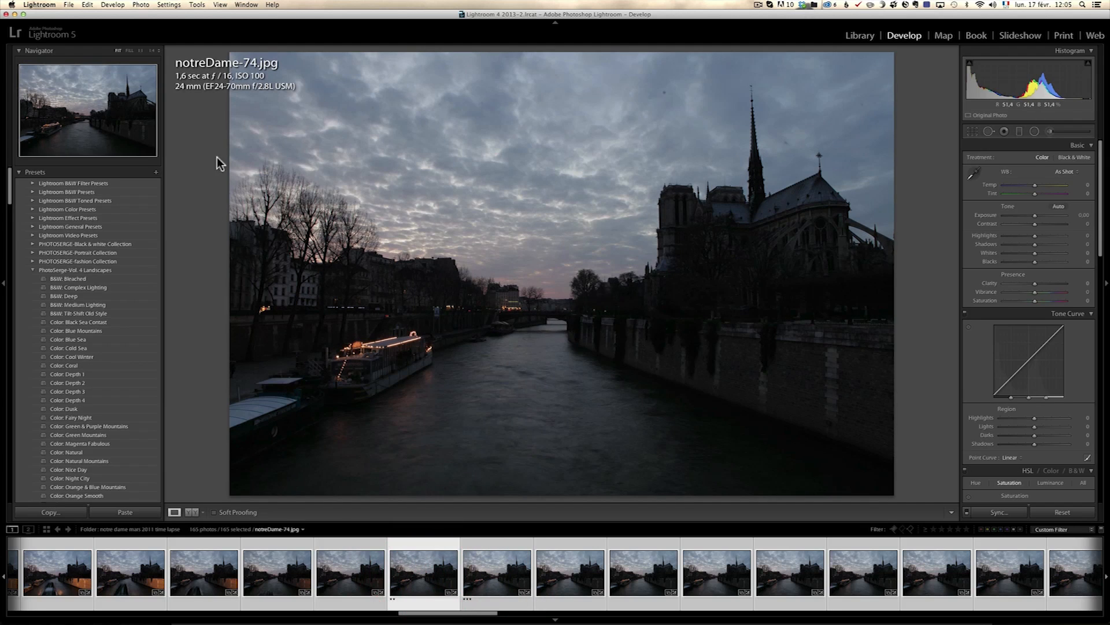
pyautogui.click(483, 567)
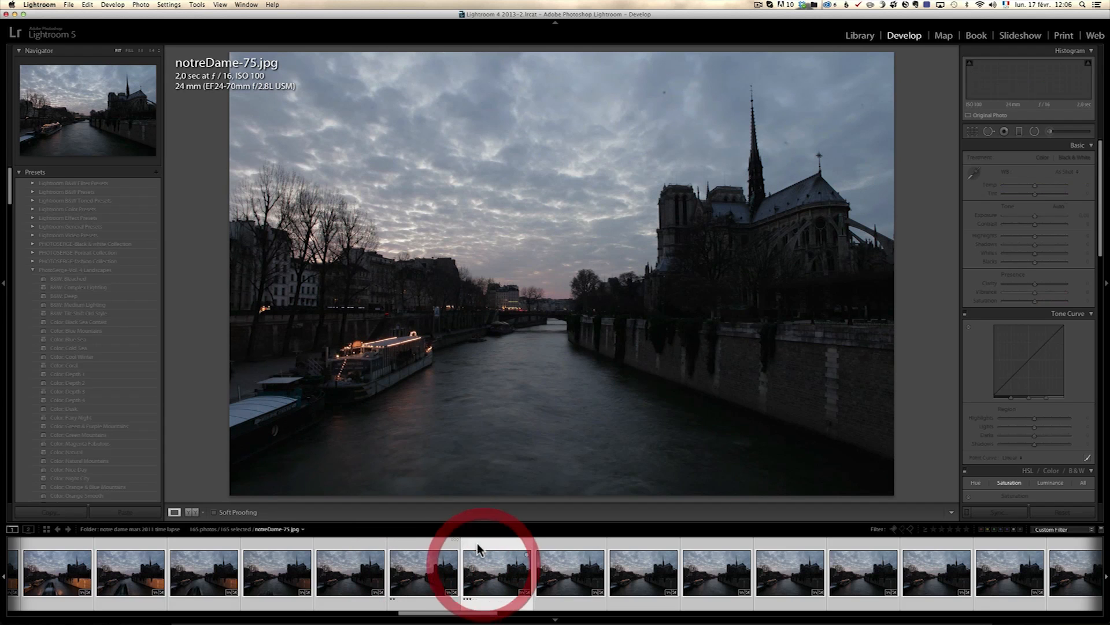
# - Compare the exposure settings of the marked pair notreDame-85.jpg and notreDame-86.jpg
pyautogui.moveTo(488, 618); pyautogui.dragTo(564, 618)
pyautogui.click(433, 582)
pyautogui.click(433, 581)
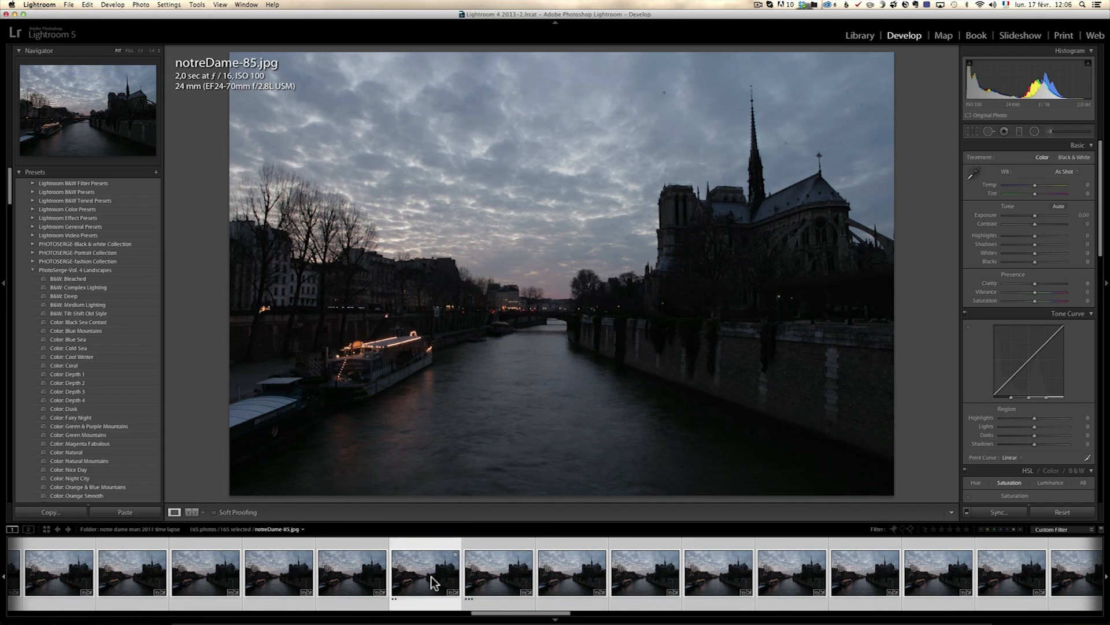
pyautogui.click(475, 582)
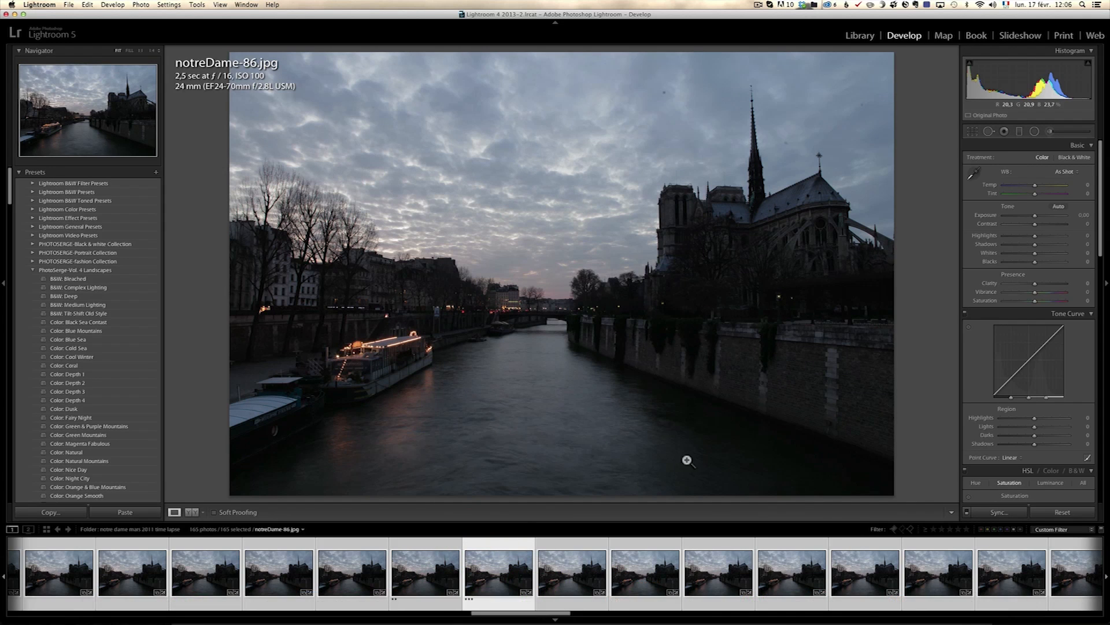
# - Check the exposure settings of notreDame-124.jpg and notreDame-138.jpg in the late part of the sequence
pyautogui.moveTo(561, 620); pyautogui.dragTo(794, 620)
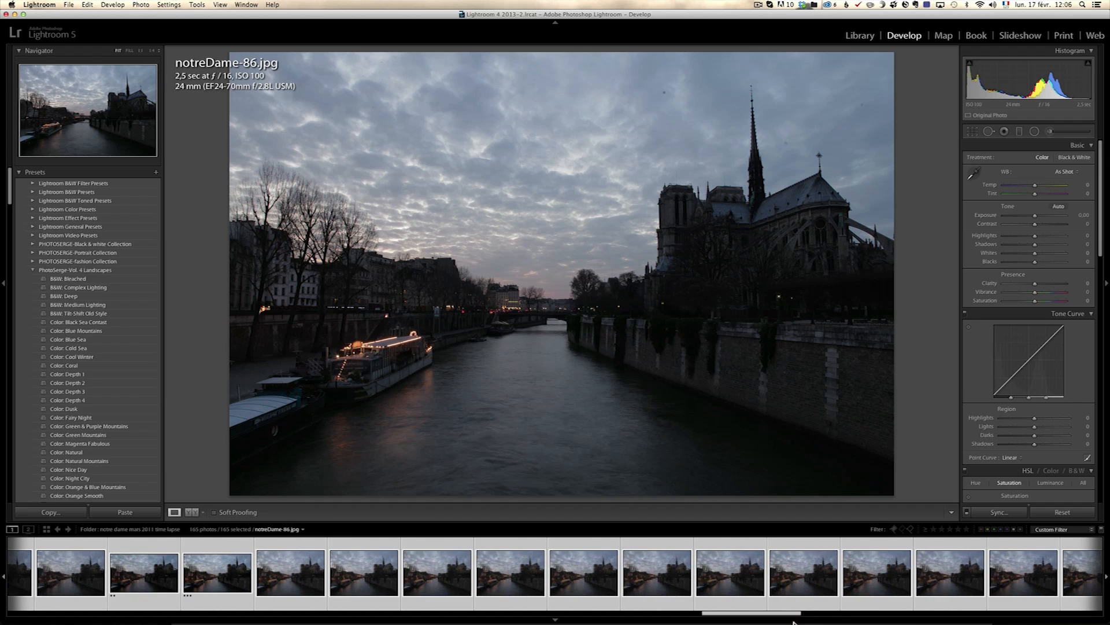
pyautogui.click(739, 587)
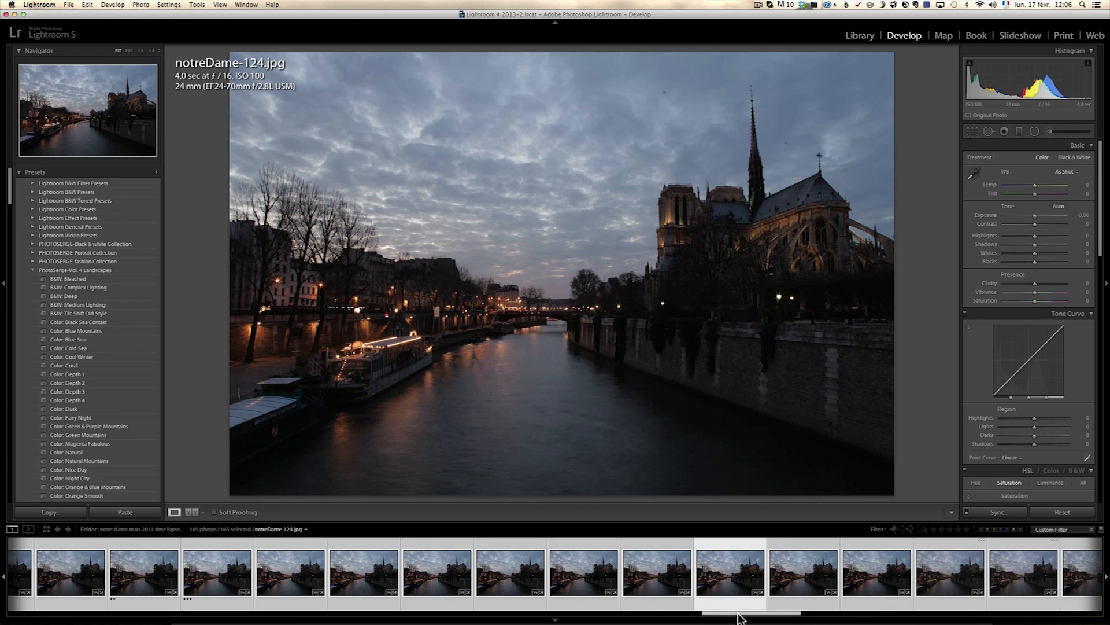
pyautogui.moveTo(739, 616); pyautogui.dragTo(827, 617)
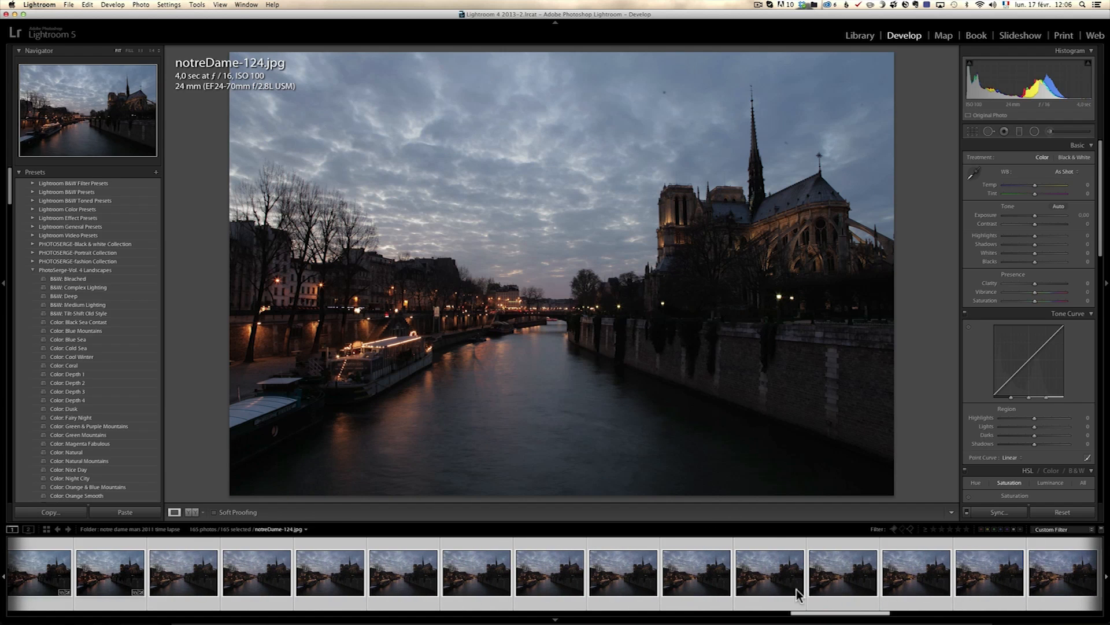
pyautogui.click(759, 565)
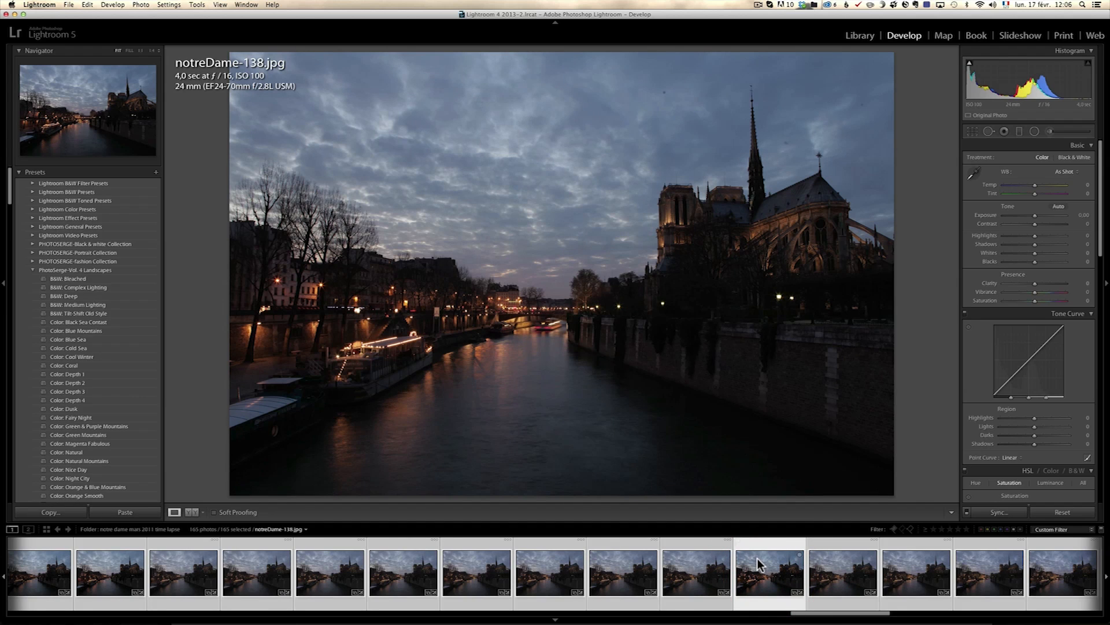
# - Return to notreDame-85.jpg and notreDame-86.jpg and recheck the difference in their exposure settings
pyautogui.moveTo(835, 616); pyautogui.dragTo(504, 616)
pyautogui.click(527, 582)
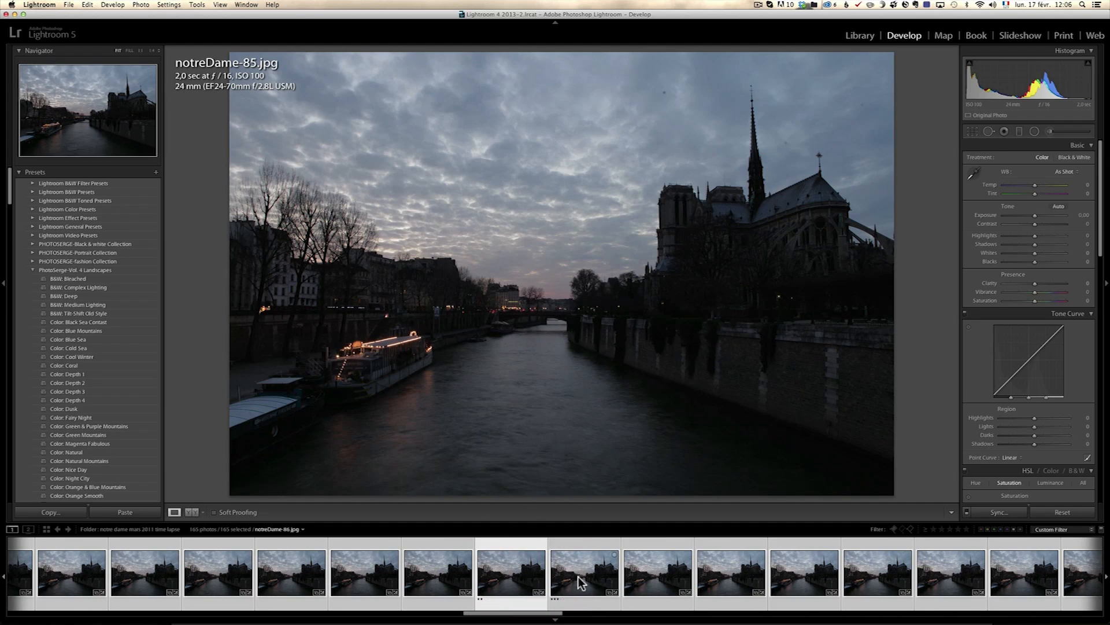
pyautogui.click(579, 577)
# - Find the marked pair notreDame-104.jpg and notreDame-105.jpg and compare their exposure settings
pyautogui.moveTo(556, 617); pyautogui.dragTo(633, 621)
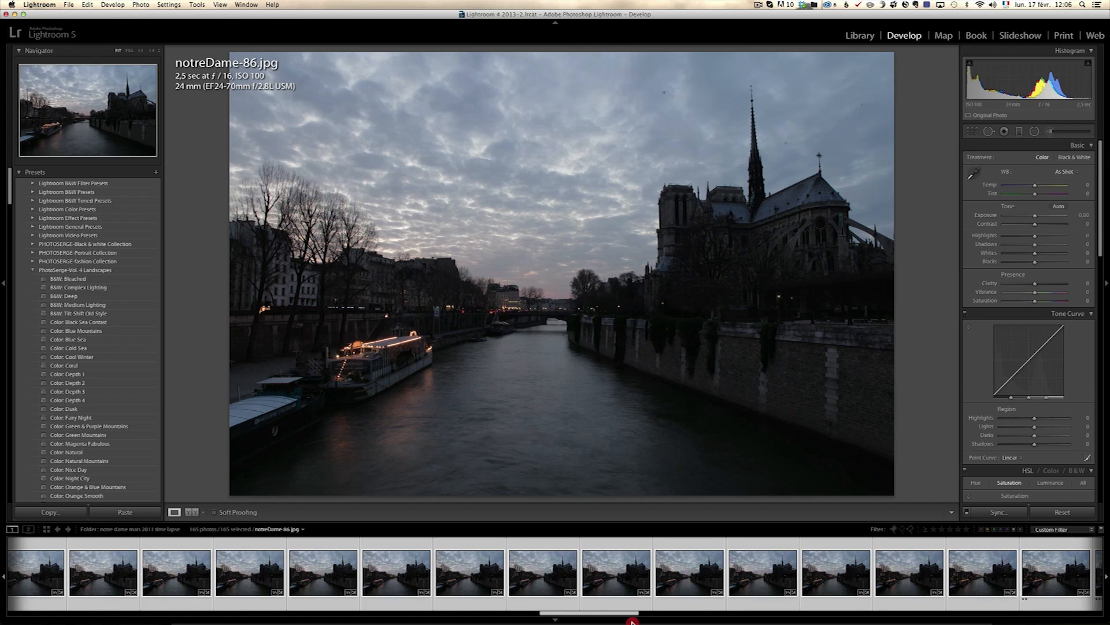
pyautogui.moveTo(632, 622); pyautogui.dragTo(638, 622)
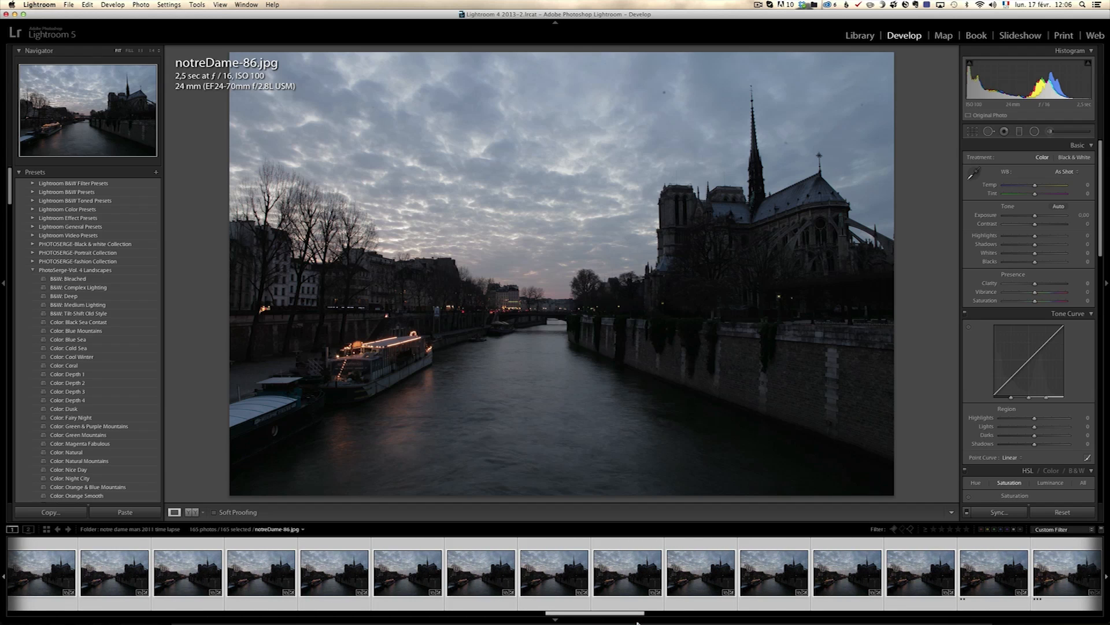
pyautogui.moveTo(637, 623); pyautogui.dragTo(653, 620)
pyautogui.click(824, 582)
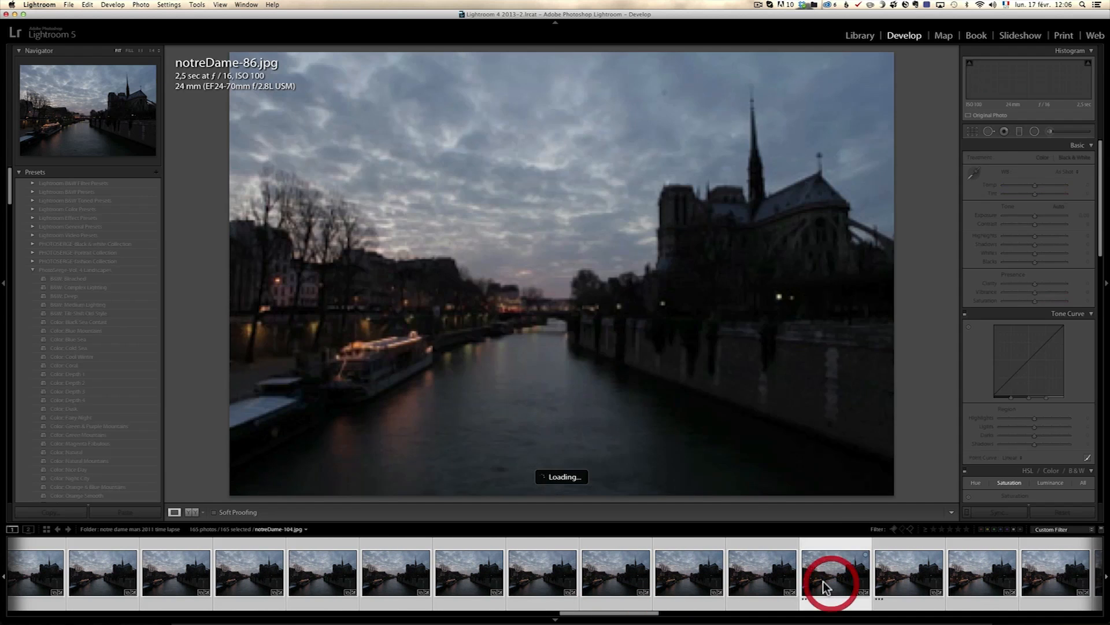
pyautogui.click(876, 582)
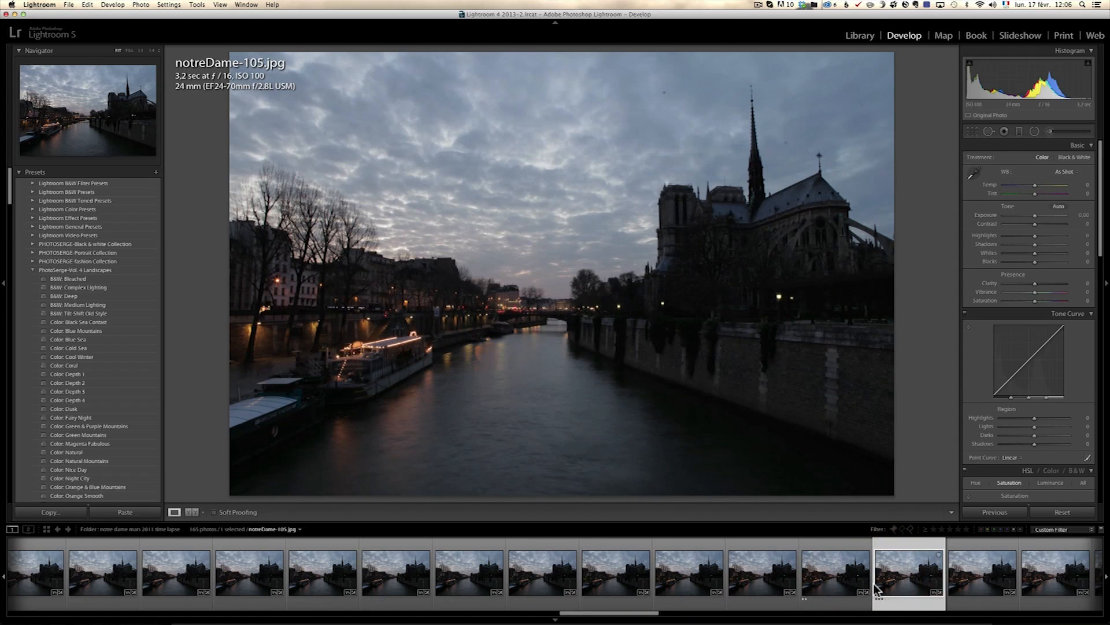
# - Compare the exposure settings of notreDame-116.jpg and notreDame-117.jpg, and check the sequence's last photo, notreDame-174.jpg
pyautogui.moveTo(649, 617); pyautogui.dragTo(748, 623)
pyautogui.click(625, 582)
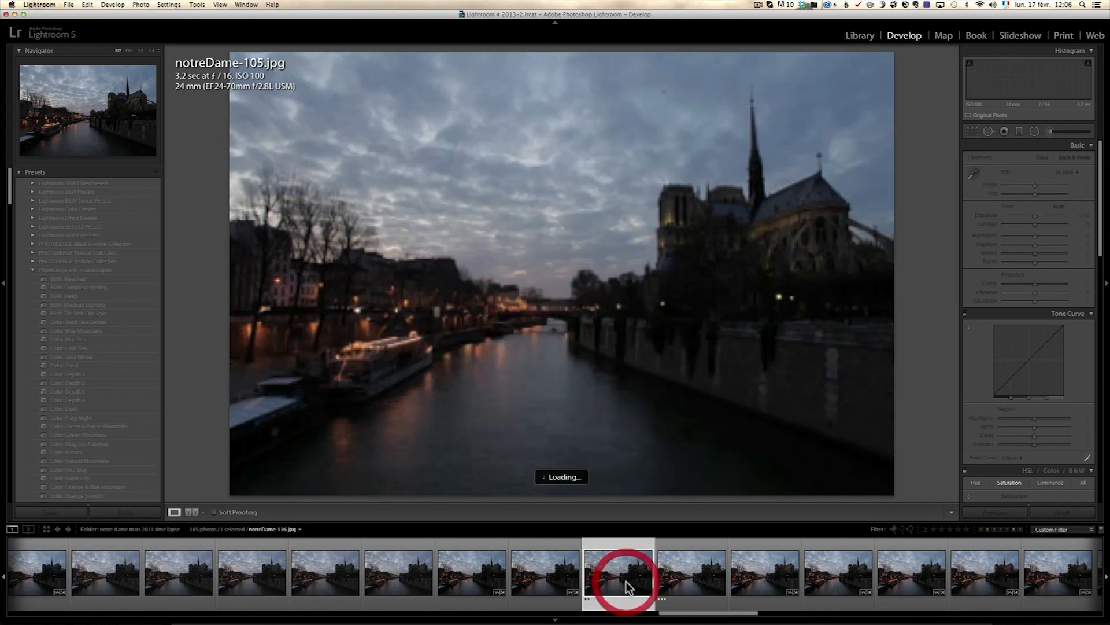
pyautogui.click(672, 581)
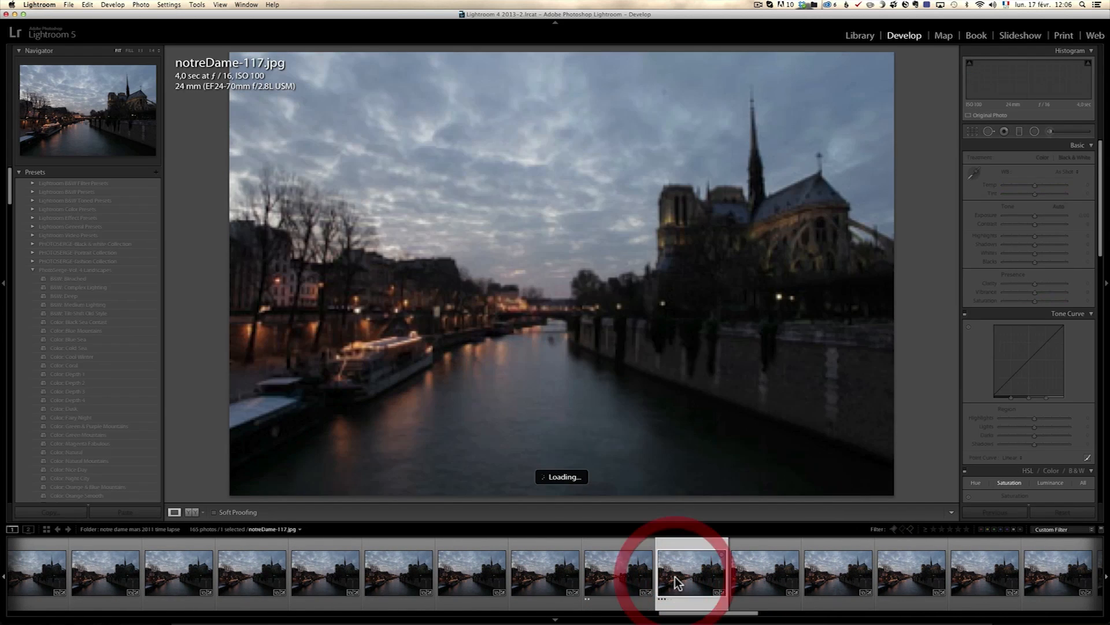
pyautogui.moveTo(706, 611); pyautogui.dragTo(1052, 621)
pyautogui.click(1054, 581)
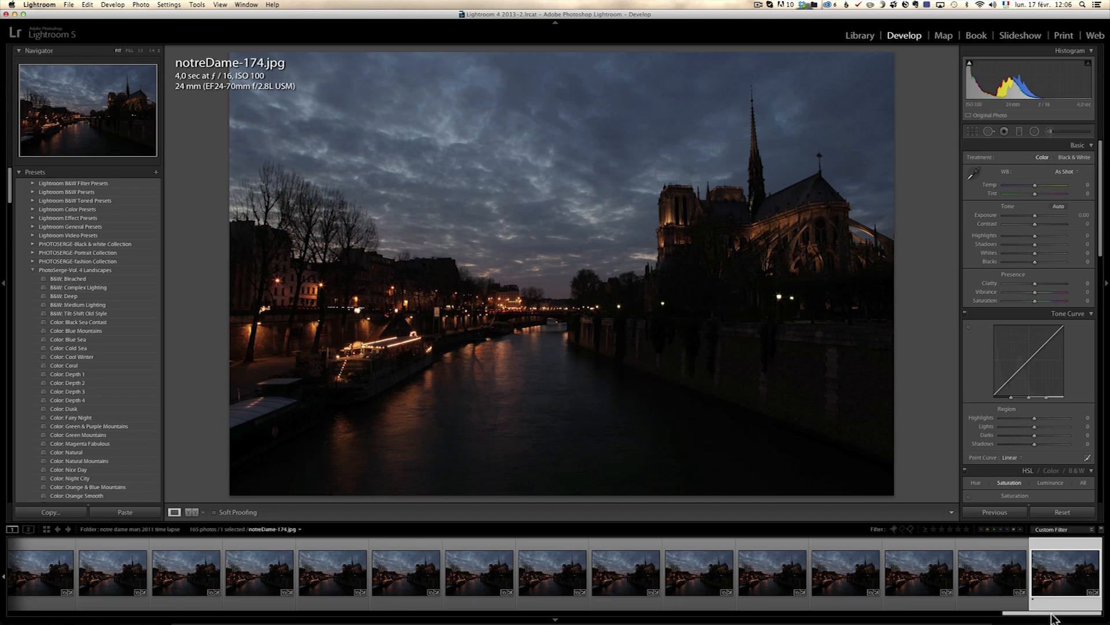
# - Return to the sequence's first photo, notreDame-10.jpg, and hide the photo info overlay
pyautogui.moveTo(1052, 618); pyautogui.dragTo(95, 615)
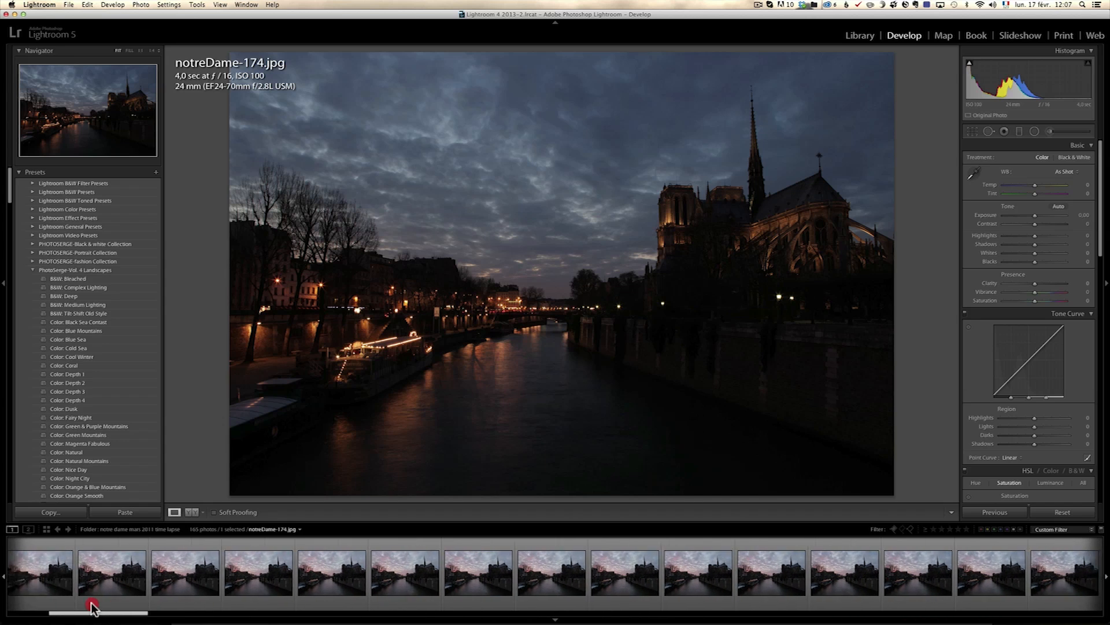
pyautogui.click(12, 588)
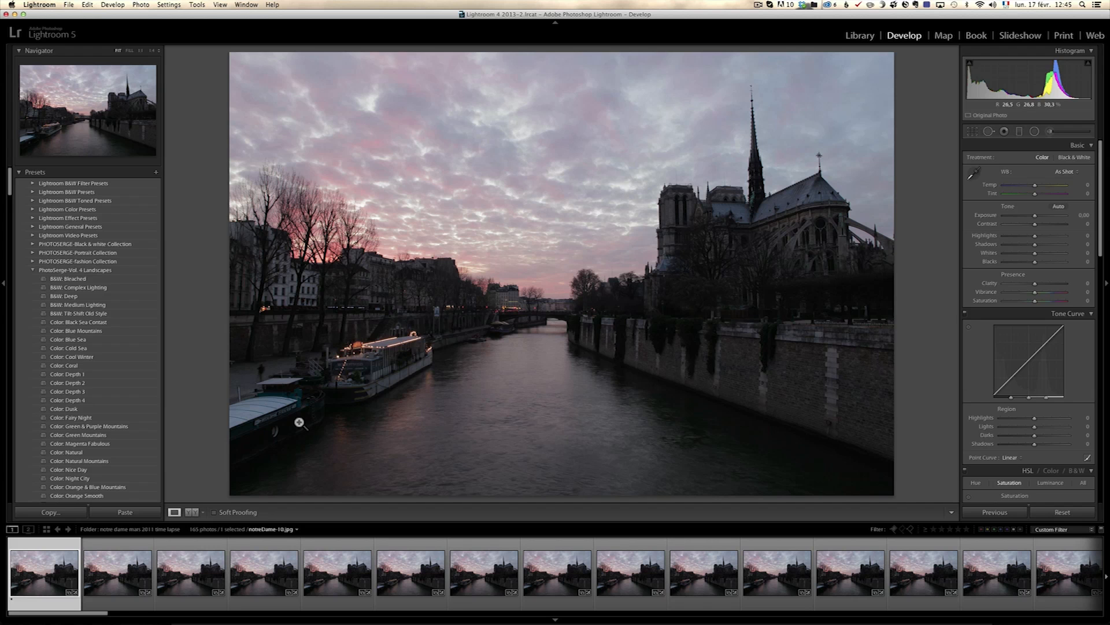
pyautogui.moveTo(106, 613); pyautogui.dragTo(4, 578)
pyautogui.press('i')
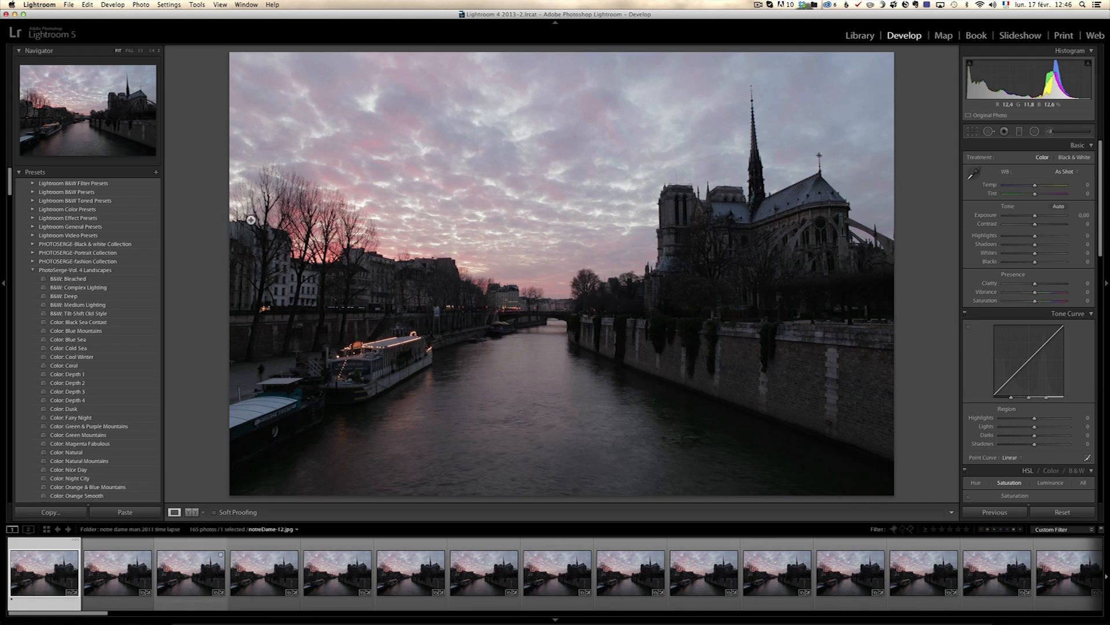
# - Switch to LRTimelapse, play the preview of the Notre Dame sequence, and move the playhead back near the start
pyautogui.press('super+Tab')
pyautogui.click(282, 327)
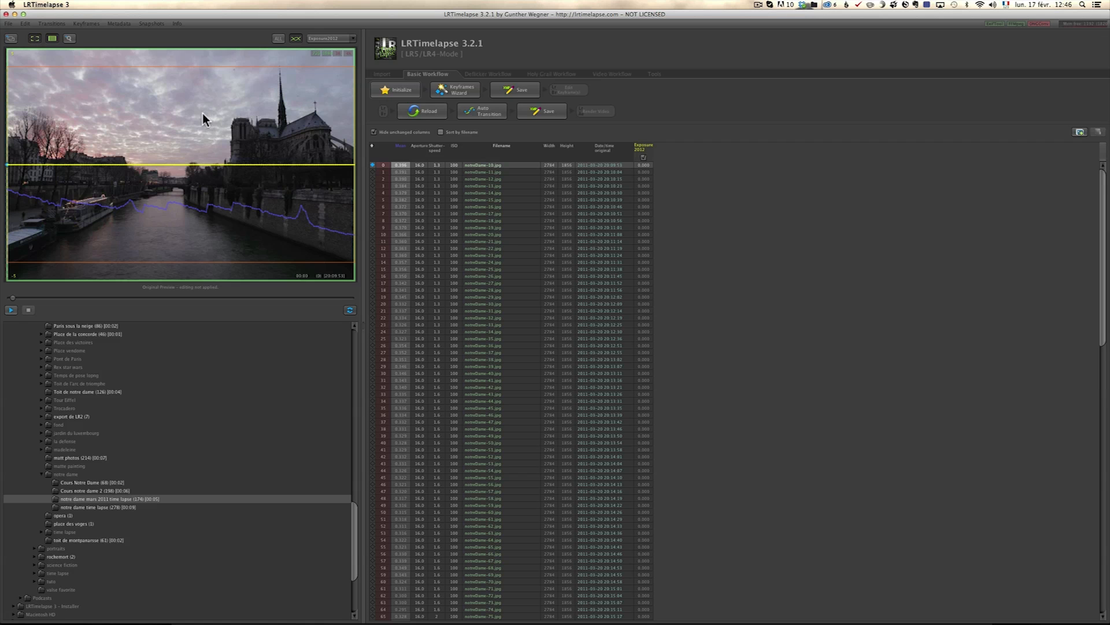
pyautogui.click(10, 314)
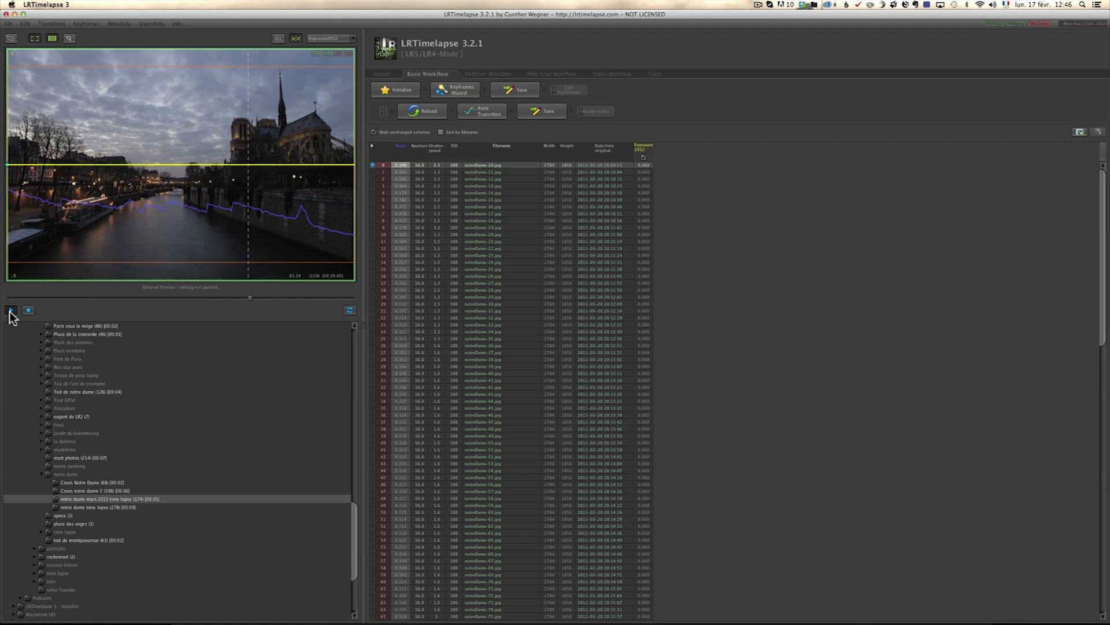
pyautogui.click(11, 313)
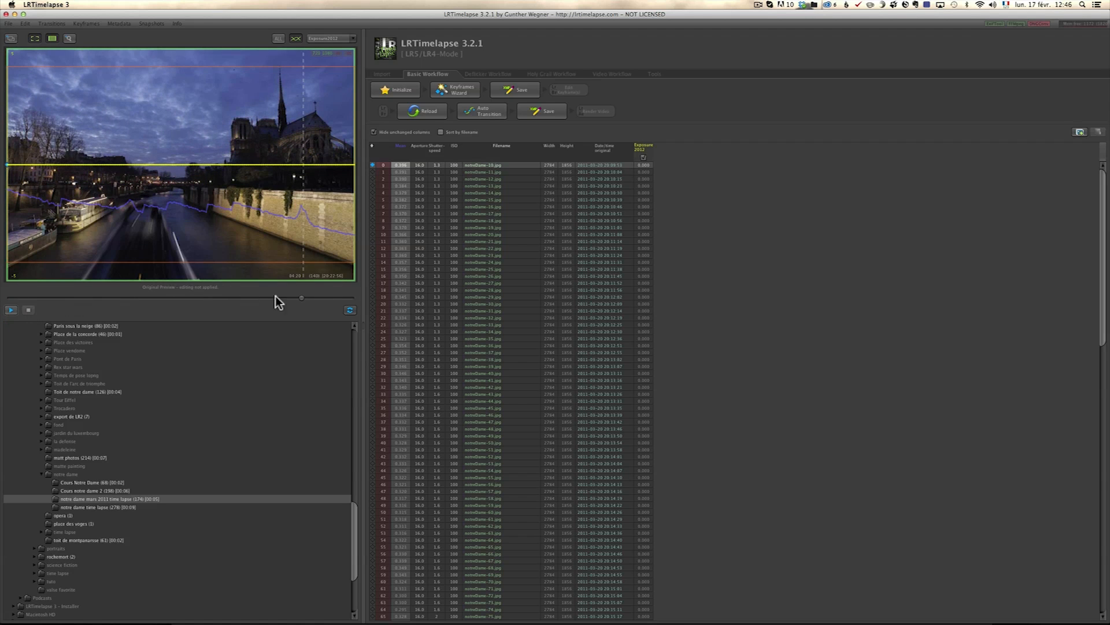
pyautogui.moveTo(303, 296); pyautogui.dragTo(19, 296)
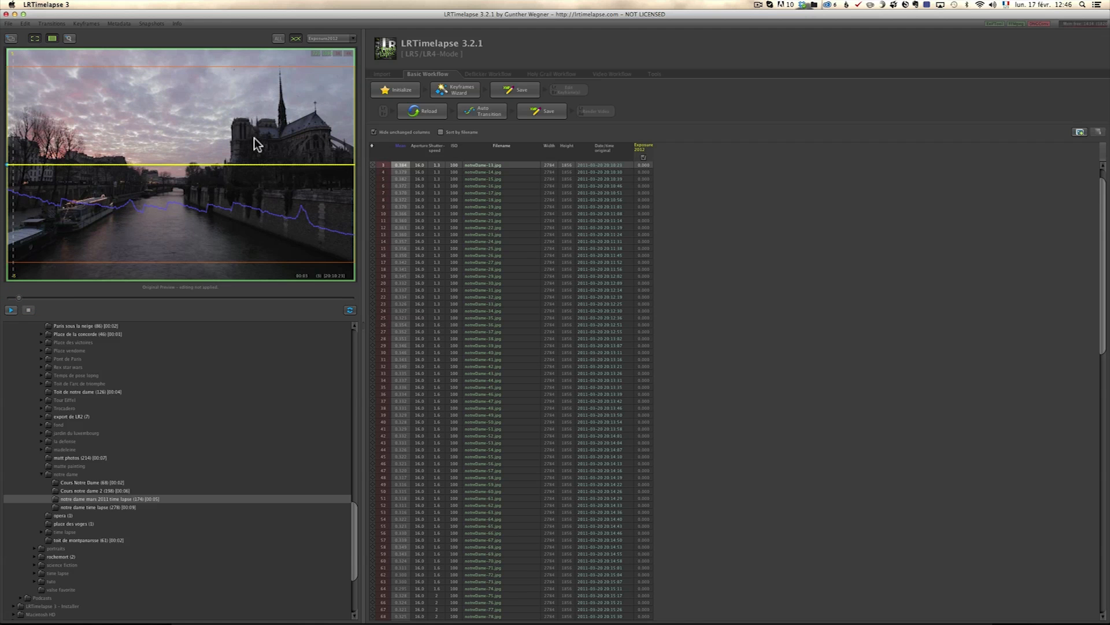
# - Initialize the sequence's metadata and mark a rectangular reference area over the middle of the preview for the brightness calculation
pyautogui.moveTo(125, 114); pyautogui.dragTo(282, 237)
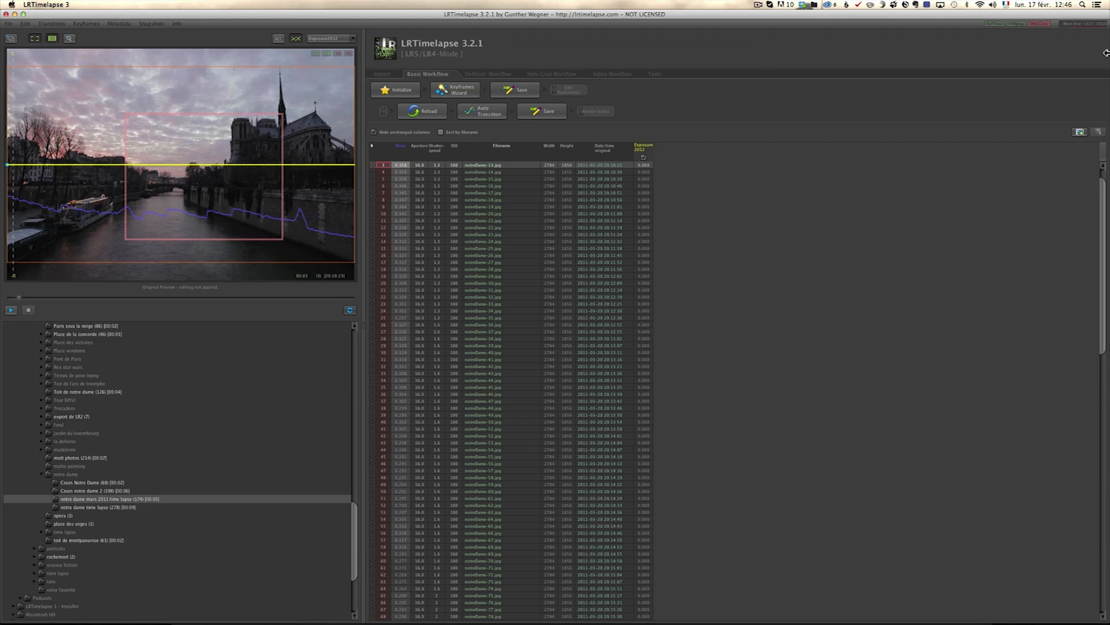
pyautogui.click(398, 90)
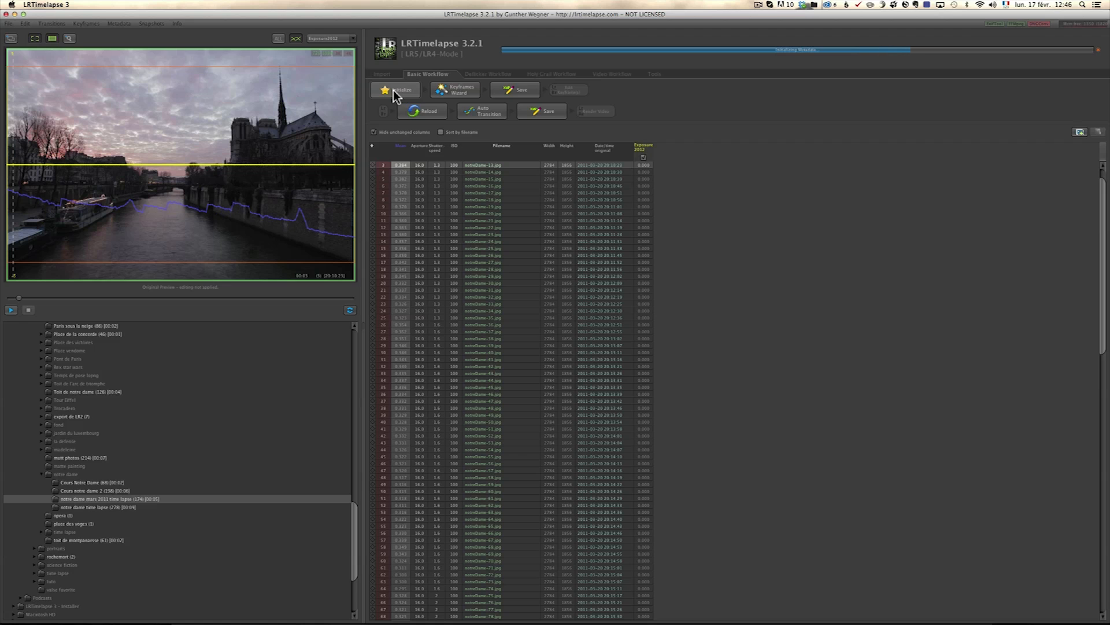
pyautogui.moveTo(105, 111); pyautogui.dragTo(279, 230)
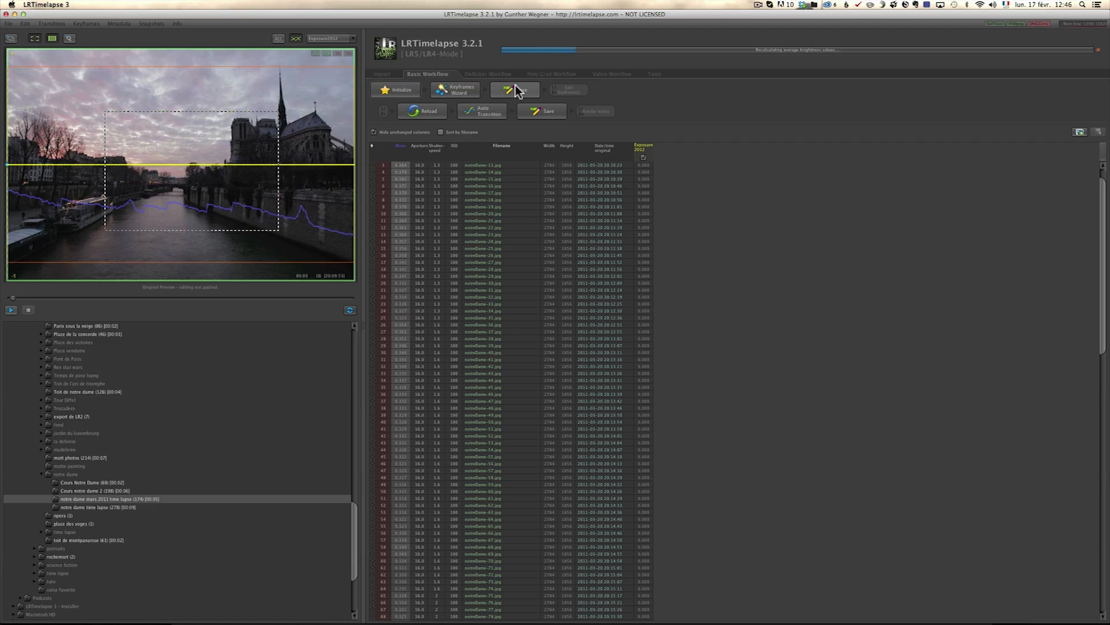
# - Create the sequence's keyframes automatically with the Keyframes Wizard and save the metadata
pyautogui.click(460, 90)
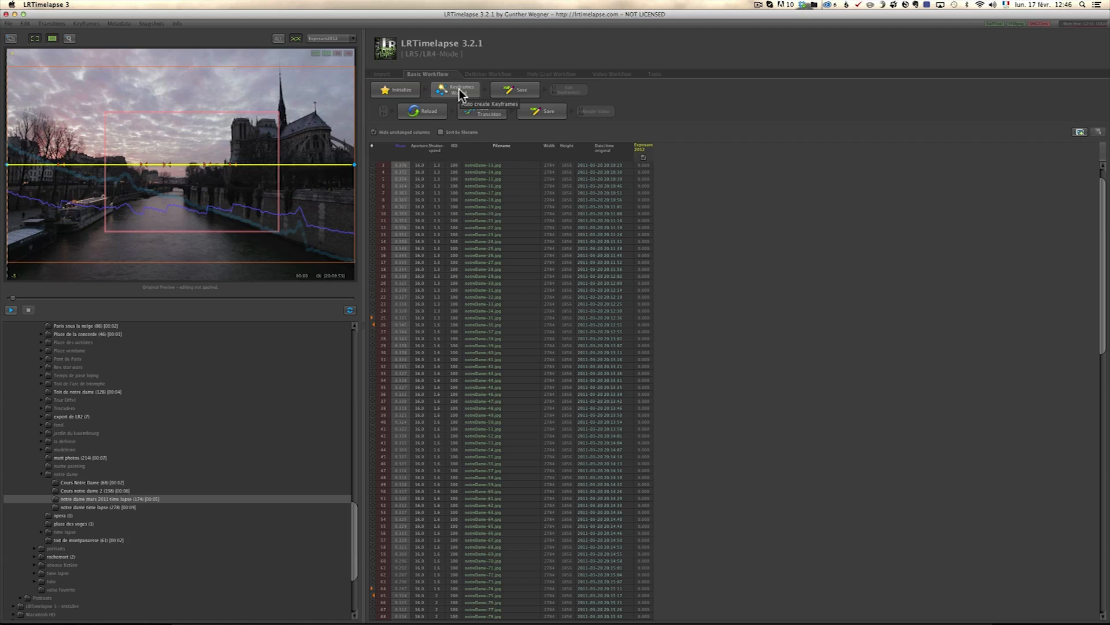
pyautogui.click(515, 91)
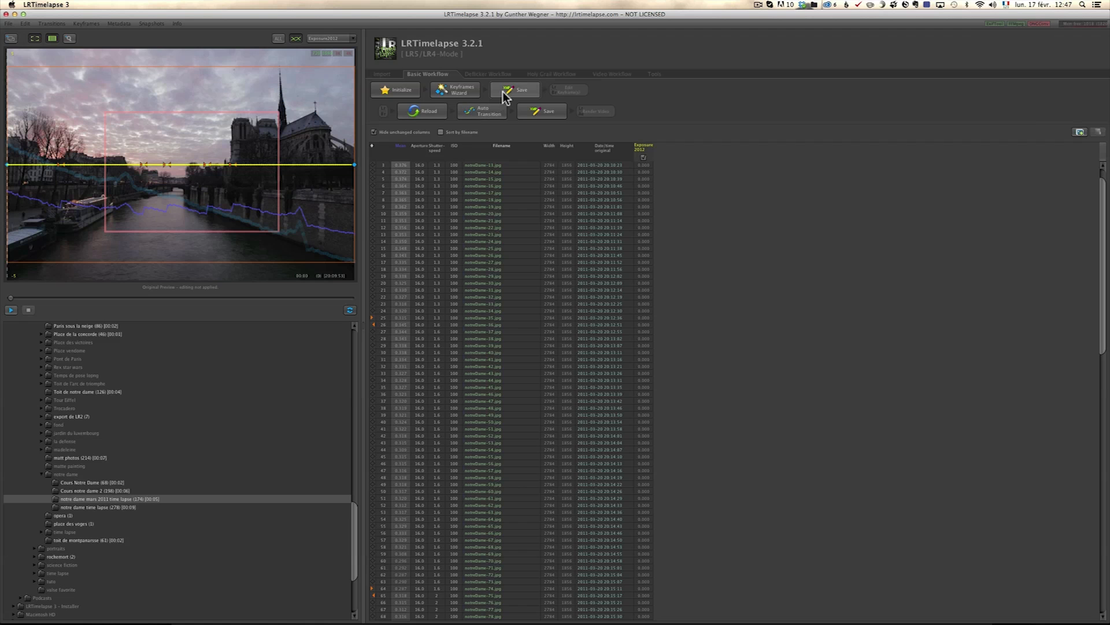
# - Switch to Lightroom, select all photos of the sequence, and read their metadata from the files
pyautogui.press('super+Tab')
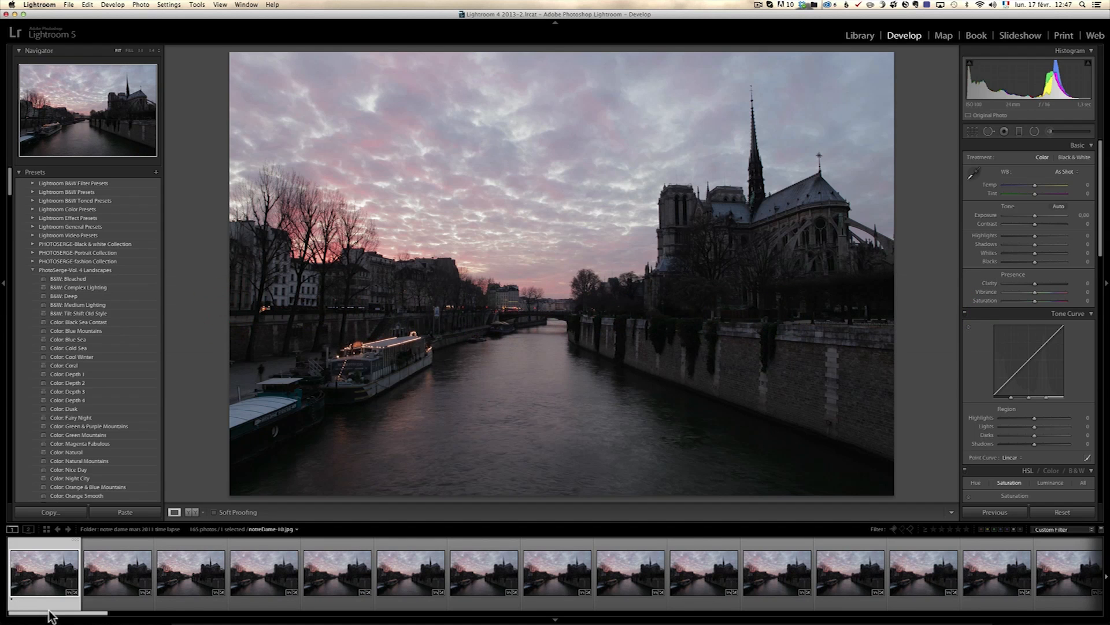
pyautogui.press('super+a')
pyautogui.rightClick(45, 574)
pyautogui.moveTo(59, 571)
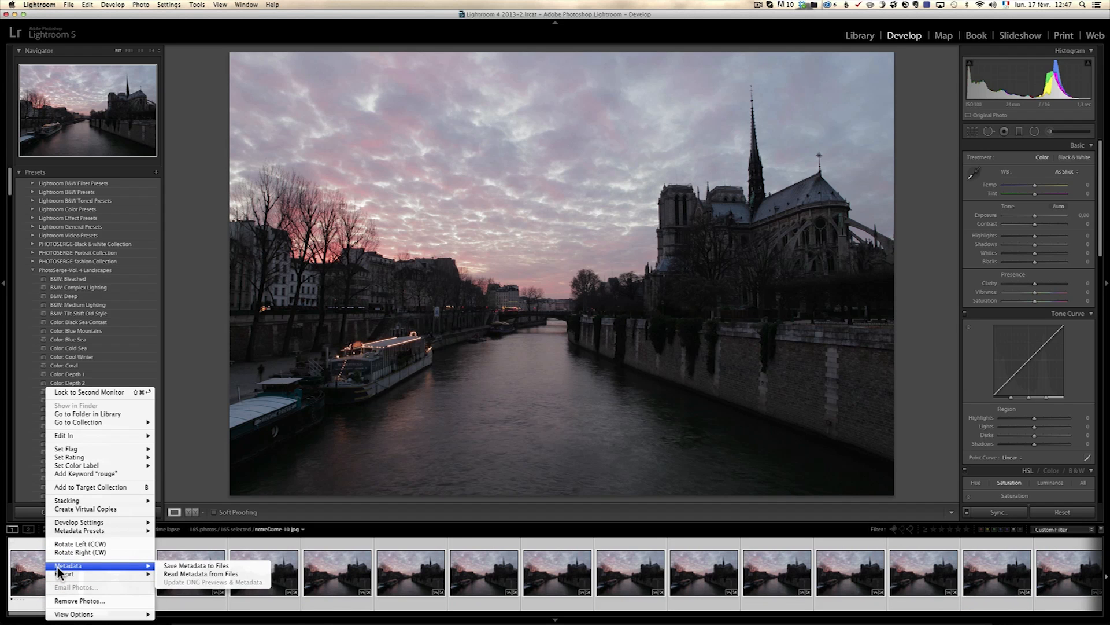
pyautogui.click(221, 574)
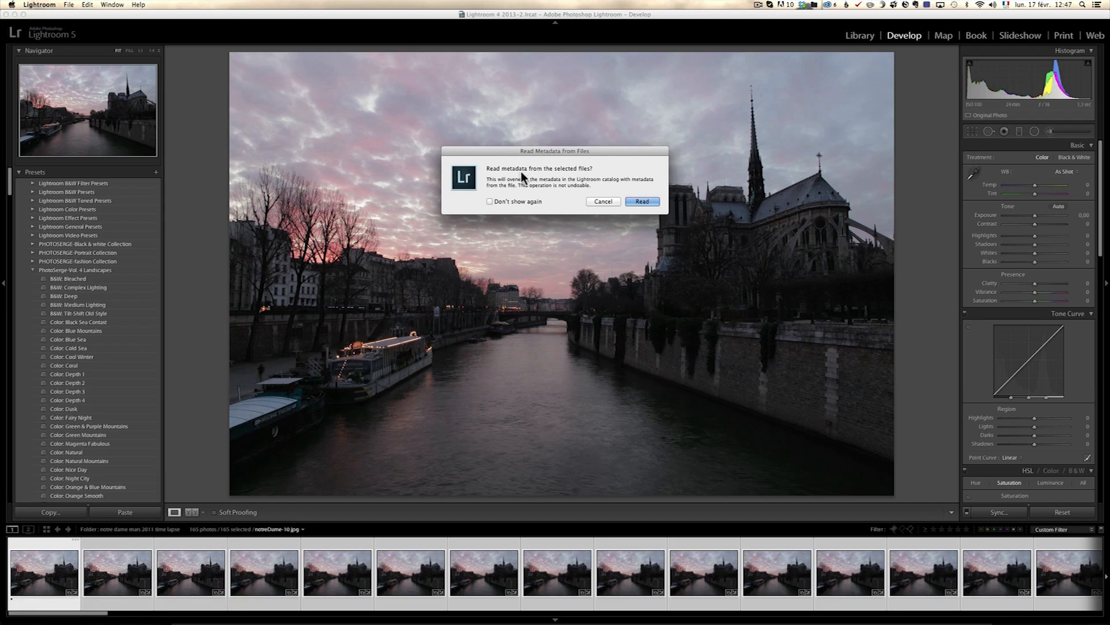
pyautogui.click(641, 201)
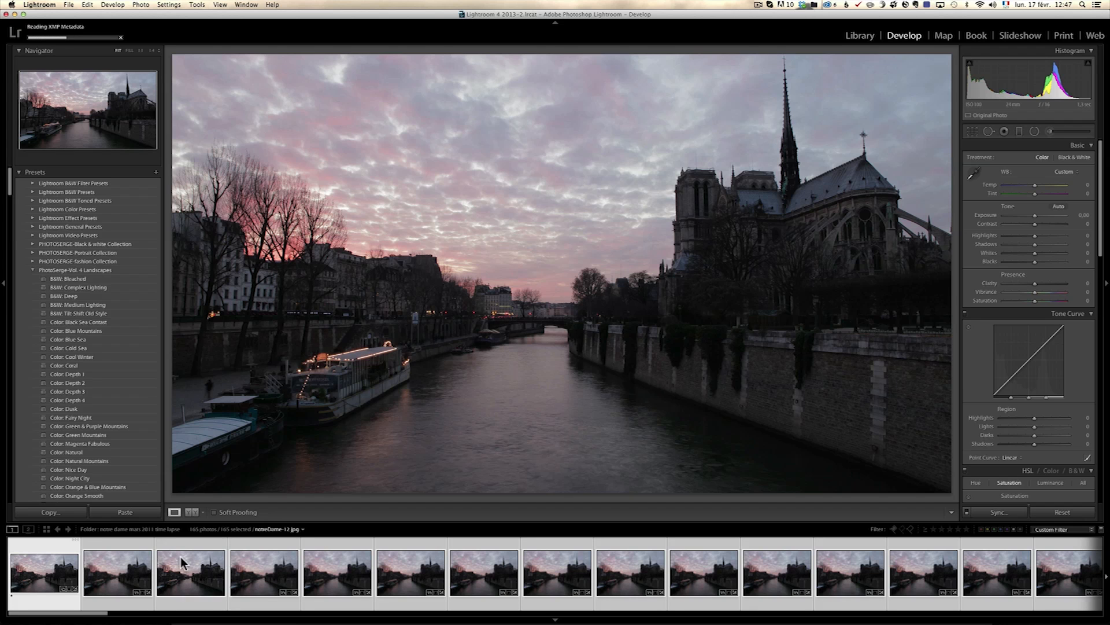
# - Filter the sequence to show only photos rated one star or higher
pyautogui.moveTo(101, 616); pyautogui.dragTo(3, 616)
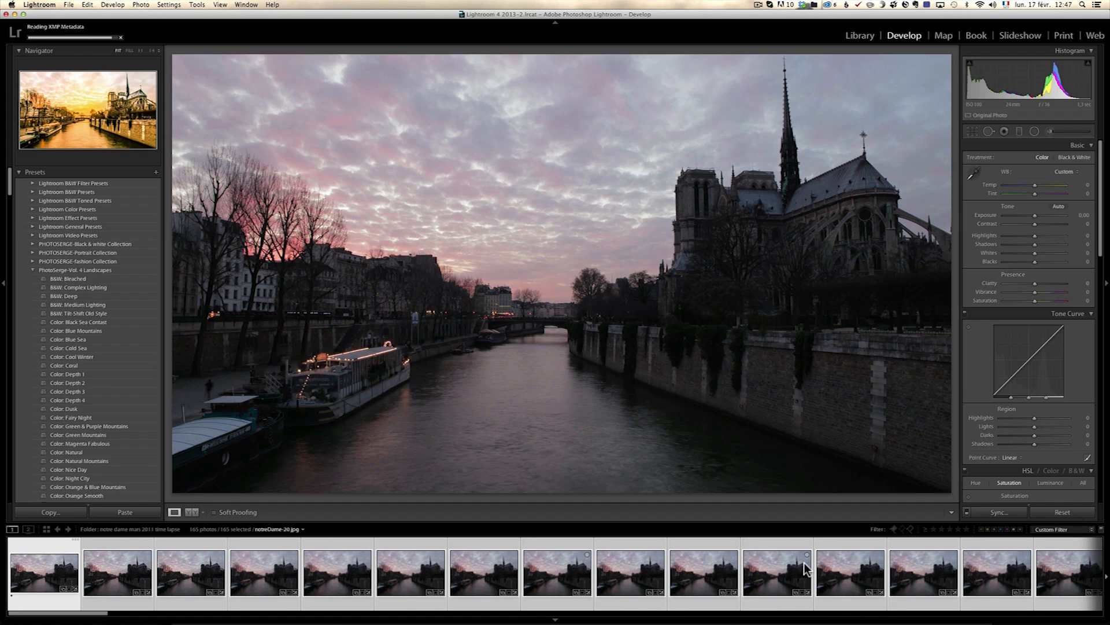
pyautogui.click(933, 529)
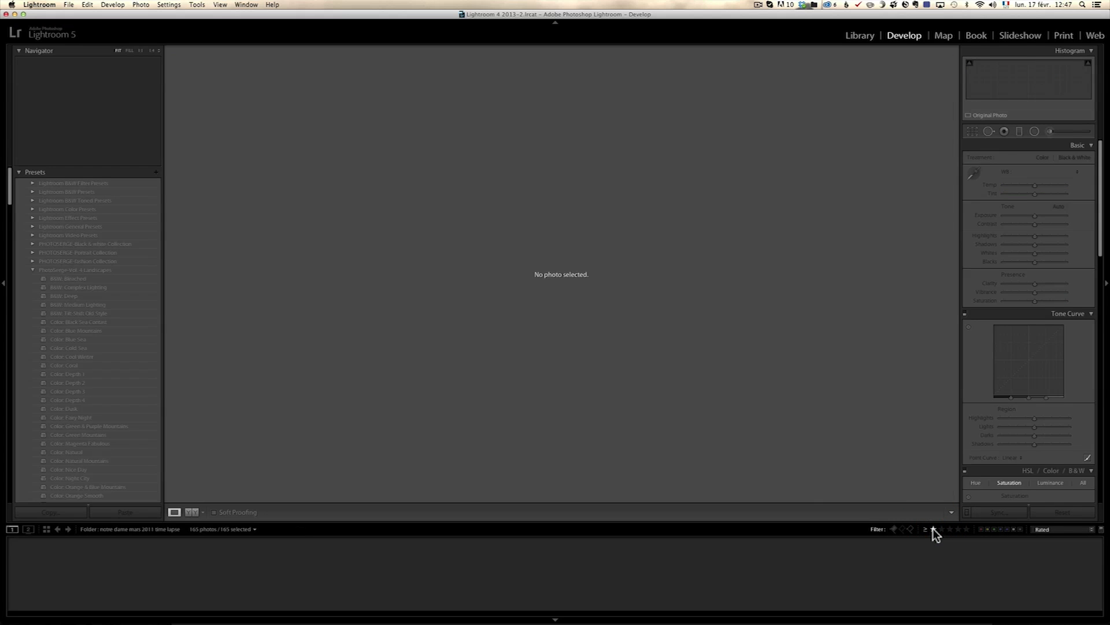
pyautogui.click(933, 528)
pyautogui.click(932, 528)
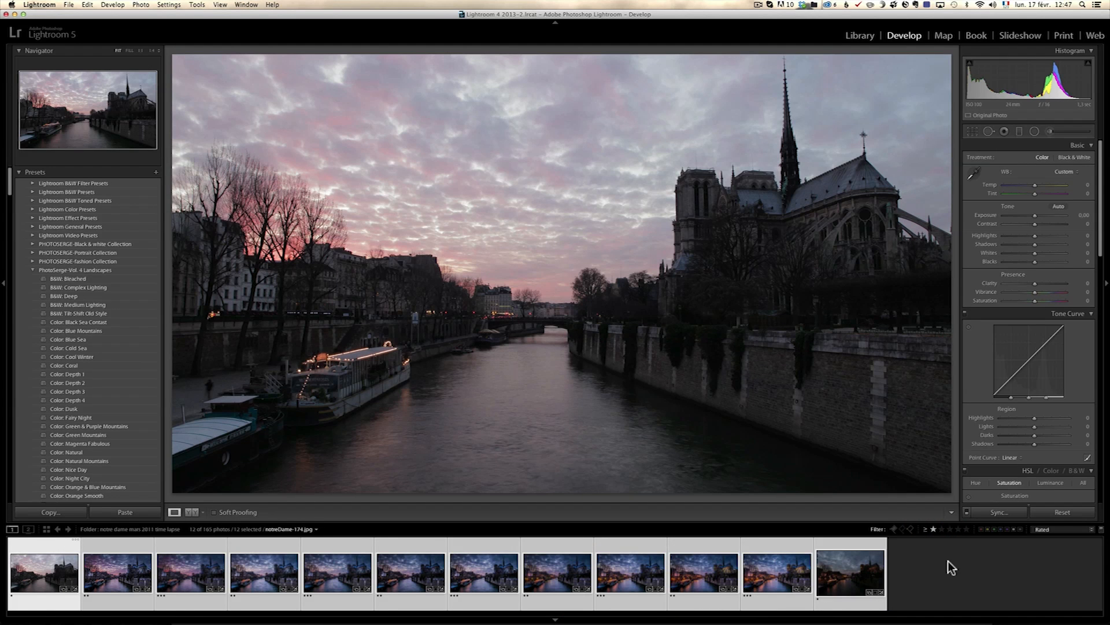
# - View the second keyframe, then the first and last one-star keyframes, notreDame-10.jpg and notreDame-174.jpg
pyautogui.click(120, 583)
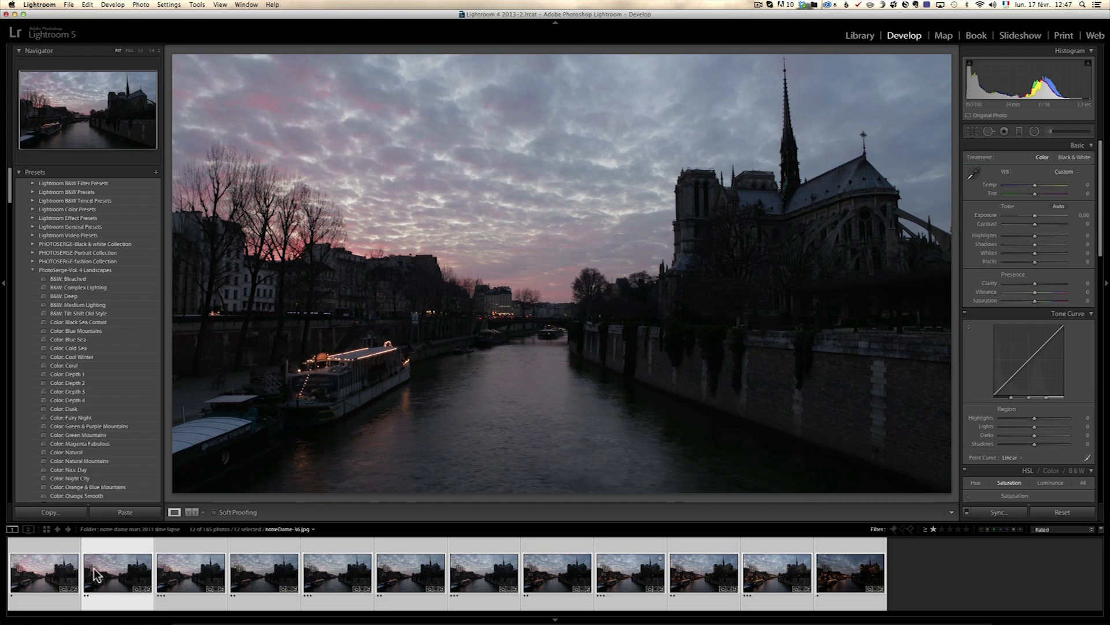
pyautogui.click(39, 580)
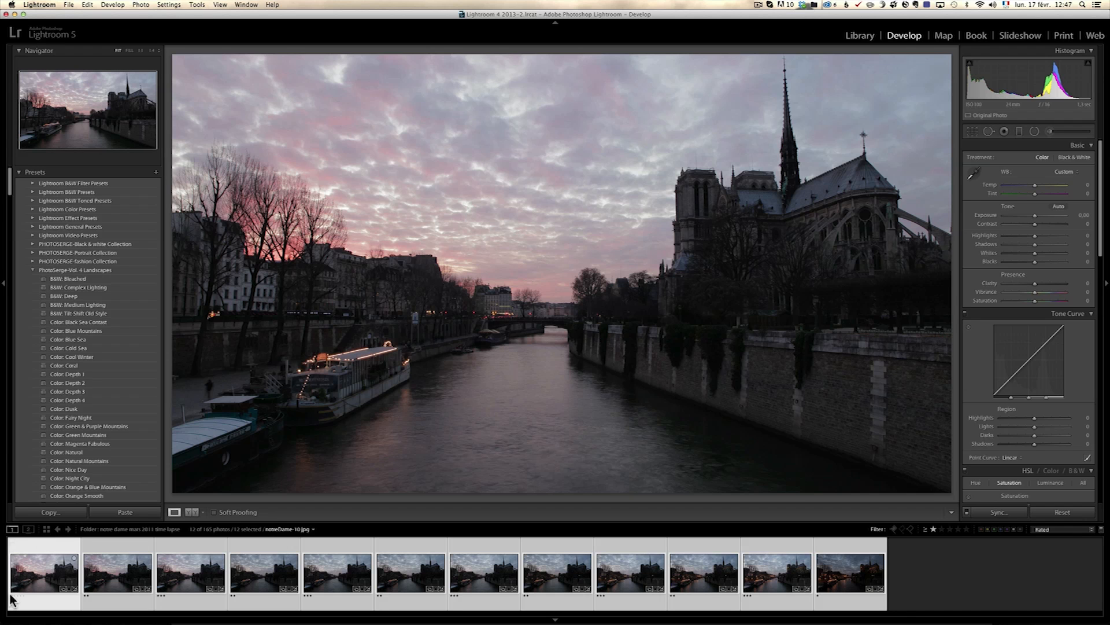
pyautogui.click(851, 578)
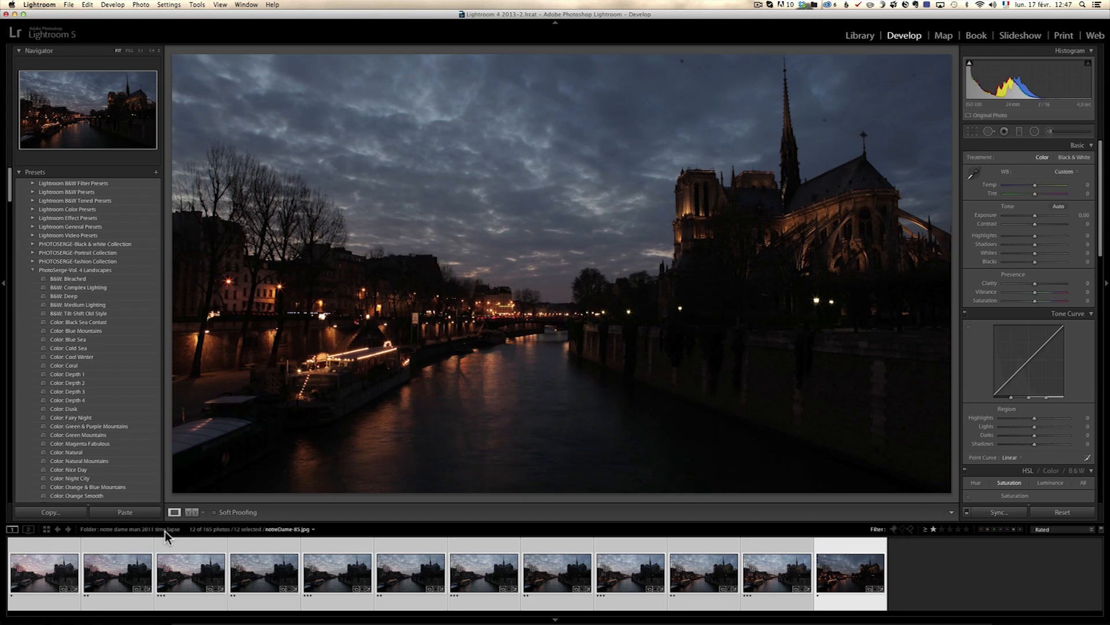
# - Show the exposure settings overlay and compare the keyframes notreDame-35.jpg, notreDame-36.jpg and notreDame-74.jpg
pyautogui.click(131, 585)
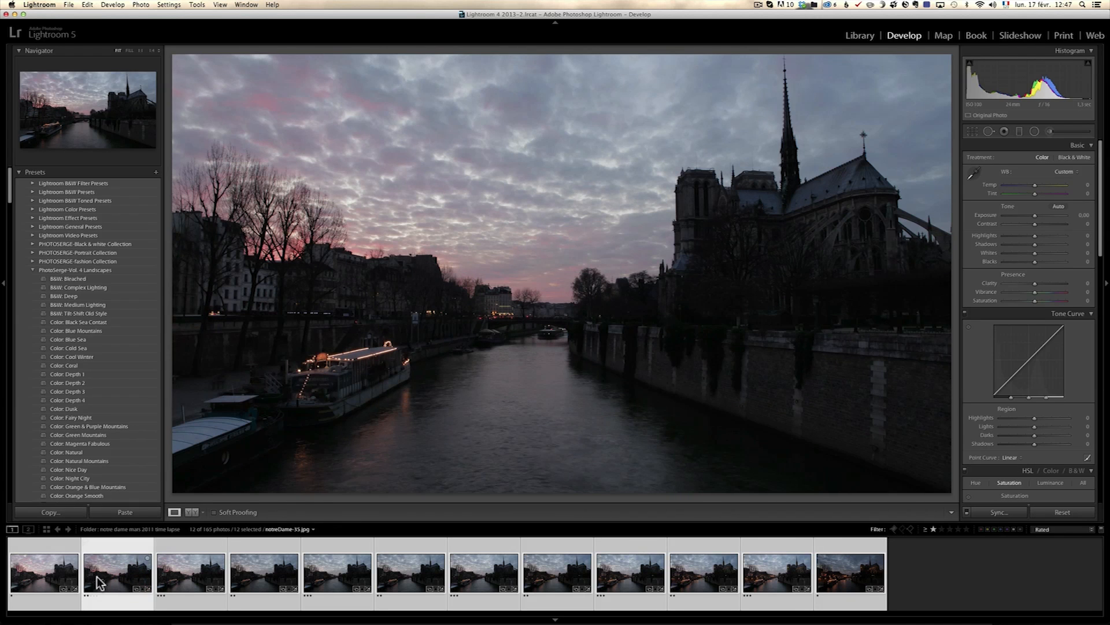
pyautogui.click(183, 580)
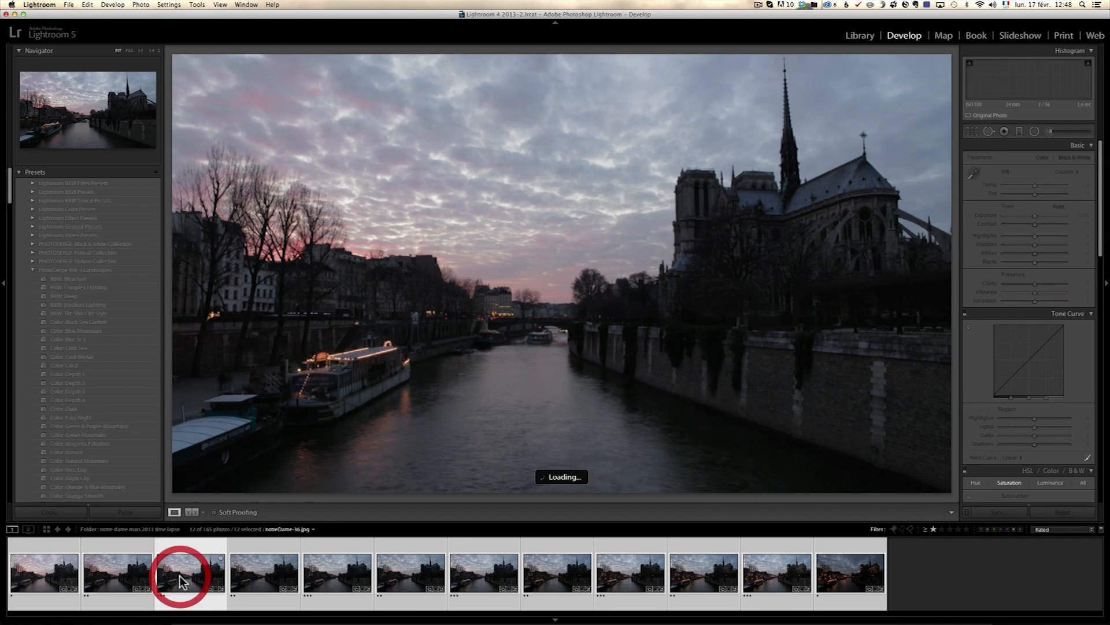
pyautogui.click(102, 583)
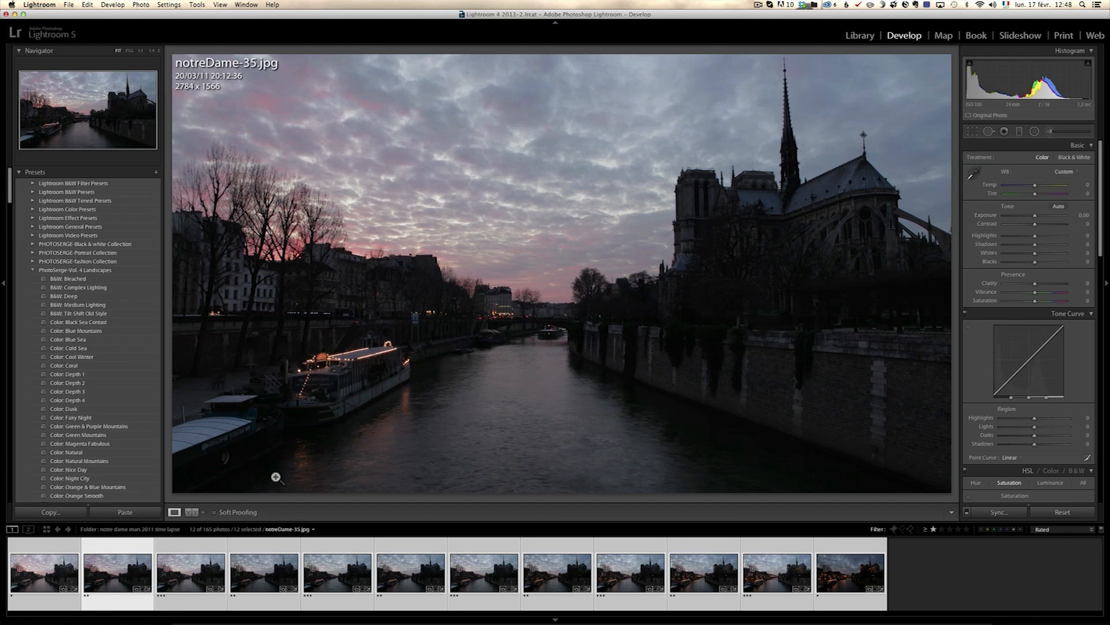
pyautogui.press('i')
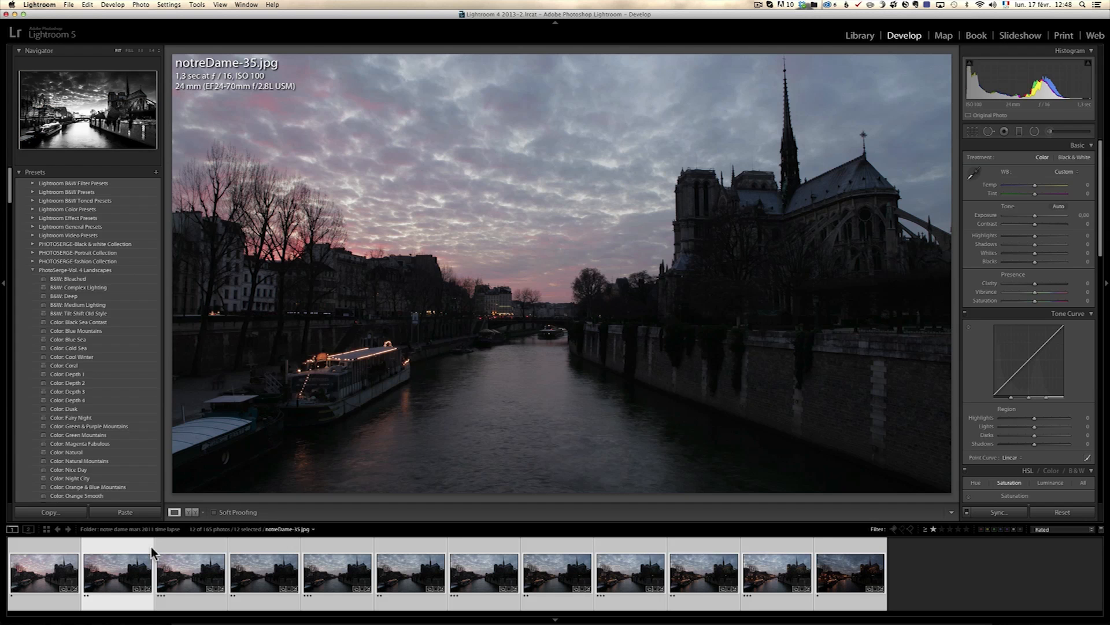
pyautogui.click(201, 606)
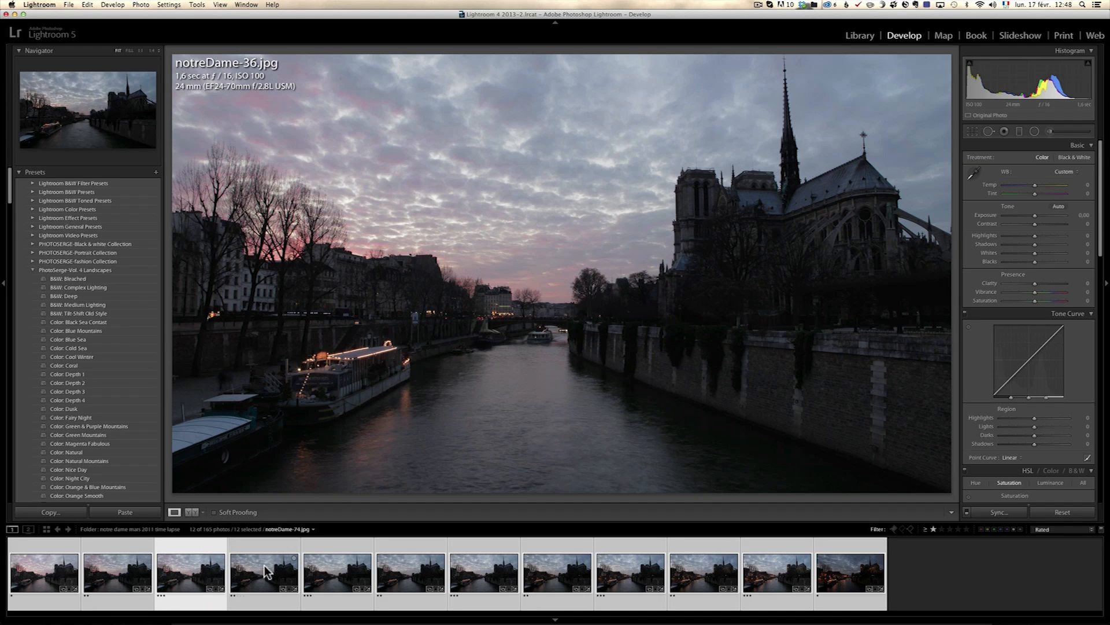
pyautogui.click(261, 576)
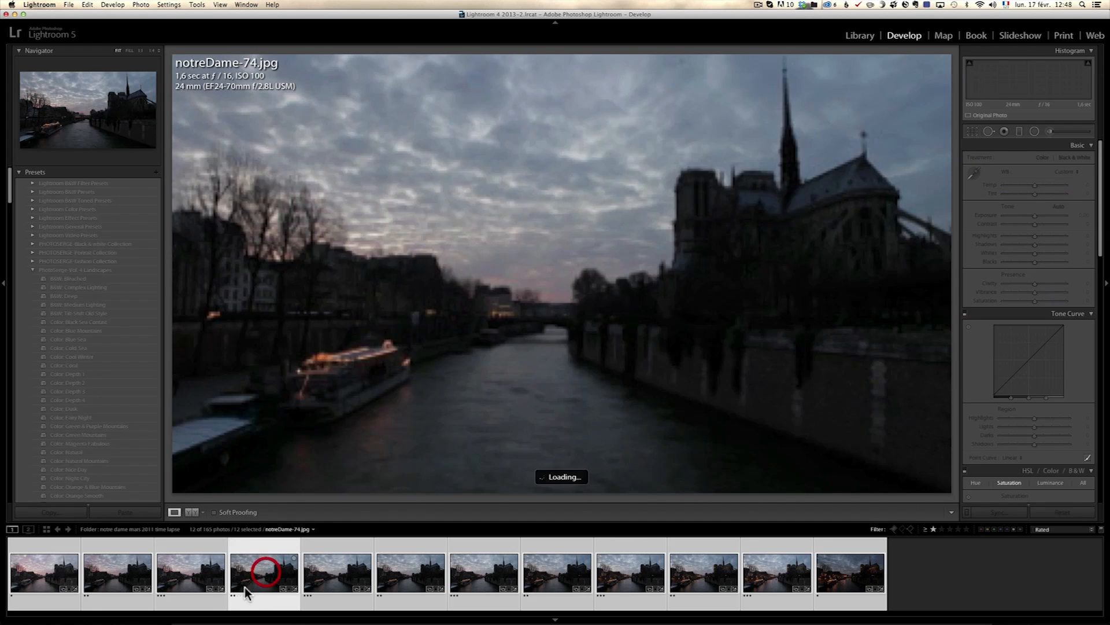
# - View the remaining keyframes in order from notreDame-75.jpg to notreDame-116.jpg, then return to the first keyframe, notreDame-10.jpg
pyautogui.click(322, 574)
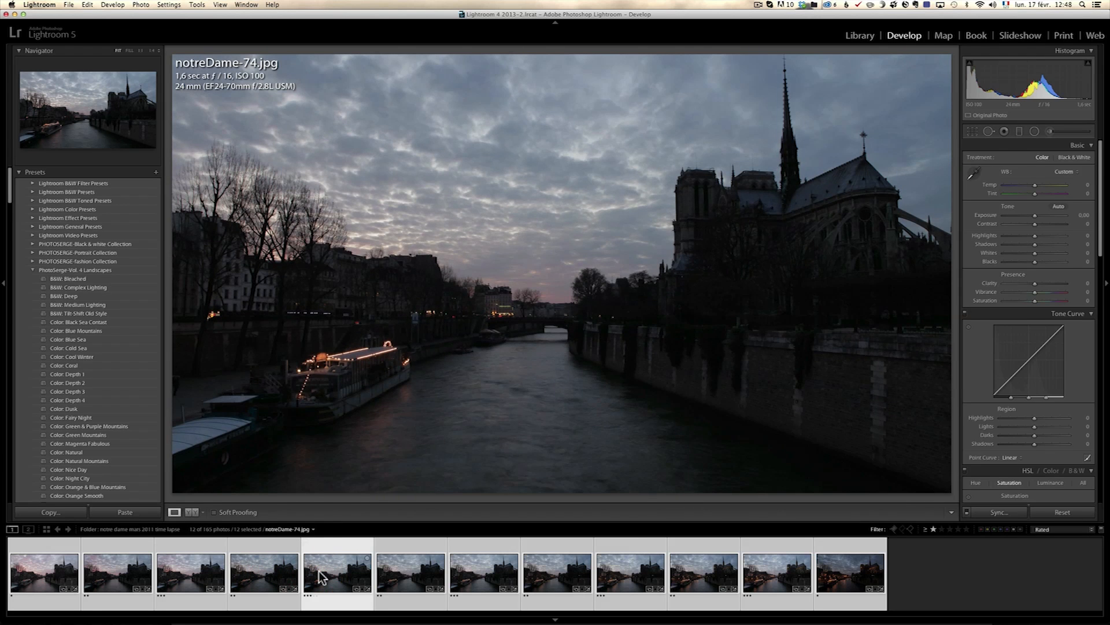
pyautogui.click(385, 568)
pyautogui.click(483, 568)
pyautogui.click(558, 565)
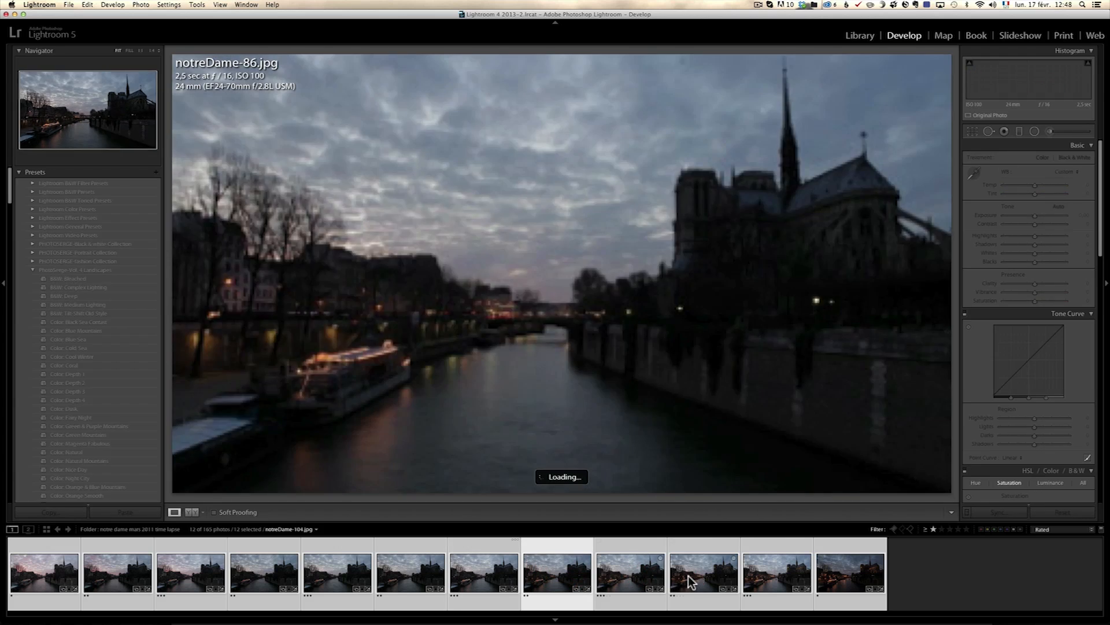
pyautogui.press('Right')
pyautogui.press('Right')
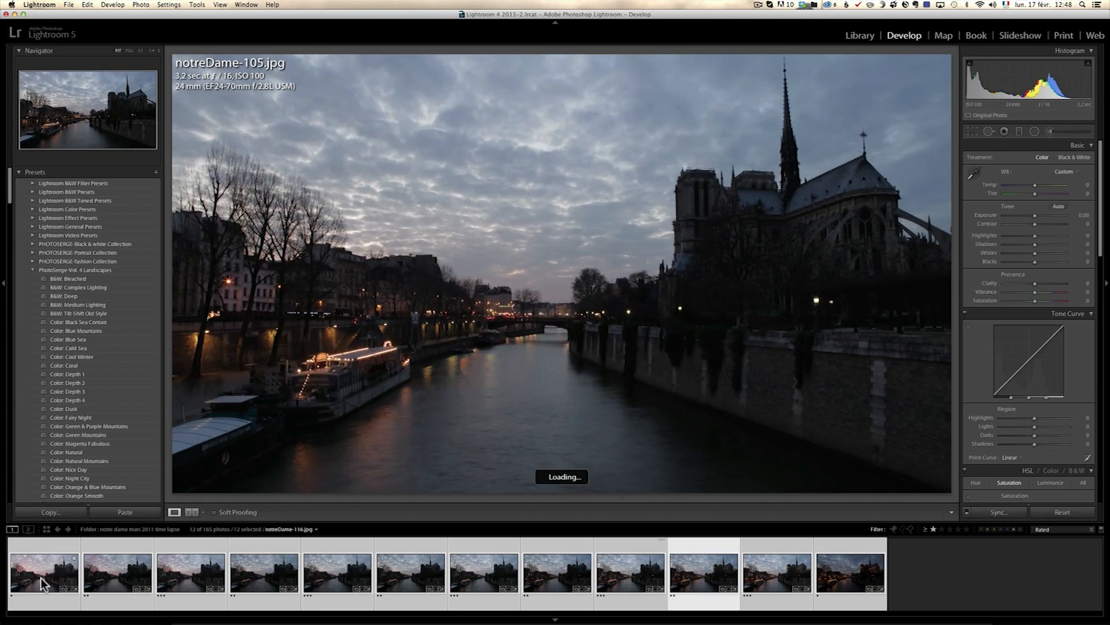
pyautogui.click(44, 581)
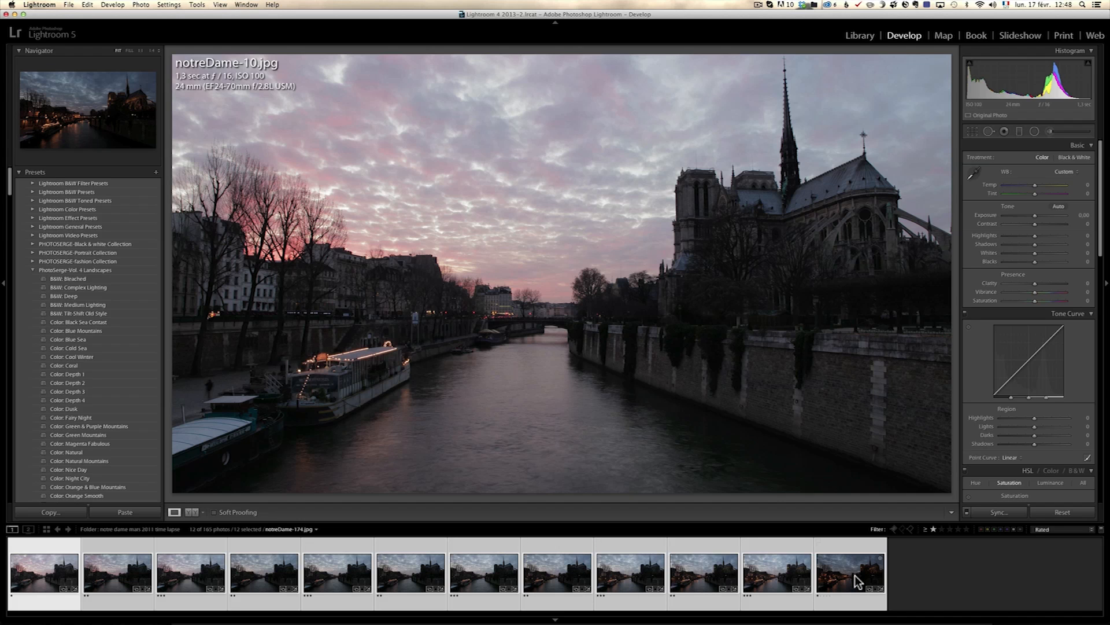
# - Select only notreDame-10.jpg and set Exposure +0.05, Highlights -100, Shadows +100, Whites +31, Blacks -23, Clarity +48, Vibrance +30 and Saturation +24
pyautogui.click(937, 560)
pyautogui.click(35, 581)
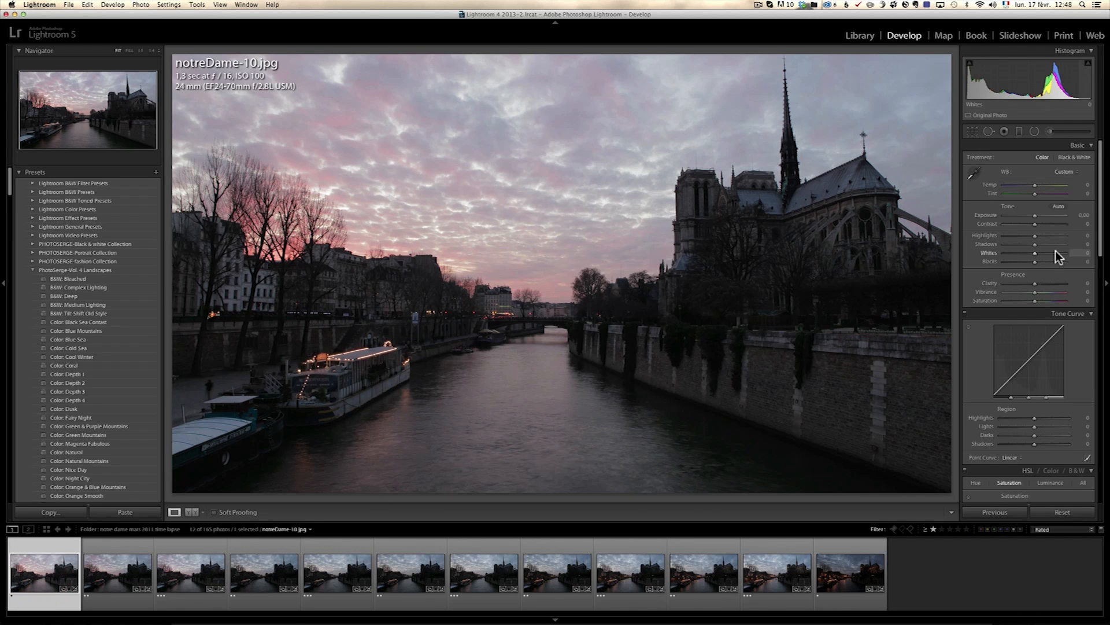
pyautogui.moveTo(1045, 247); pyautogui.dragTo(1042, 300)
pyautogui.moveTo(1035, 216)
pyautogui.mouseDown()
pyautogui.moveTo(1046, 213)
pyautogui.moveTo(1035, 220)
pyautogui.mouseUp()
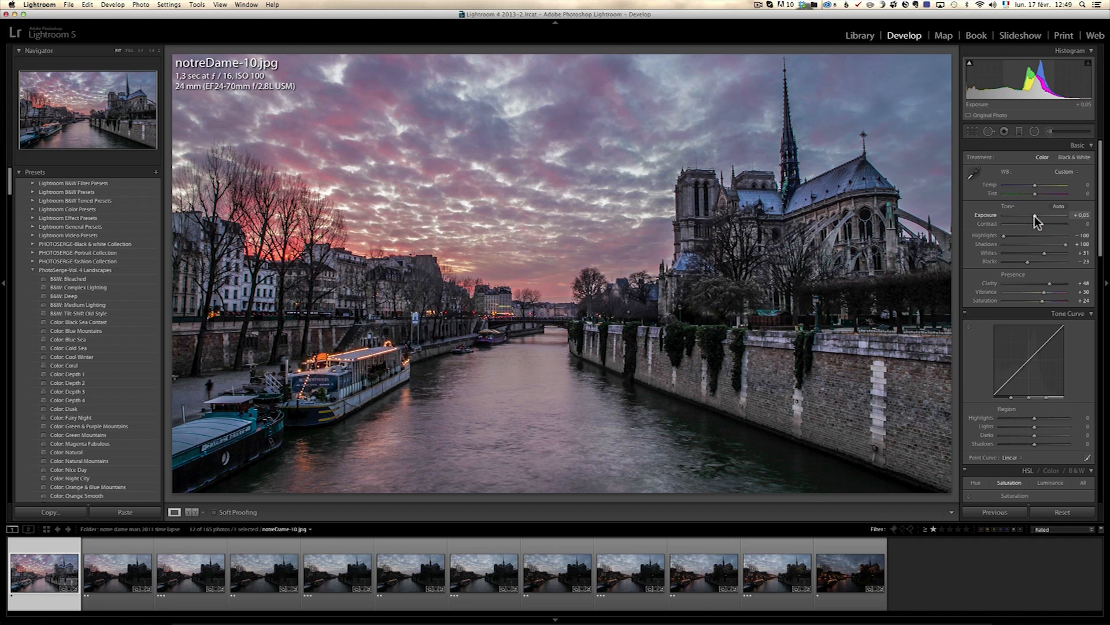
# - Adjust the uppermost existing graduated filter over the sky to Temp -12, Tint 10 and Exposure -0.52, deleting any newly drawn filter
pyautogui.click(1019, 132)
pyautogui.moveTo(611, 146); pyautogui.dragTo(611, 308)
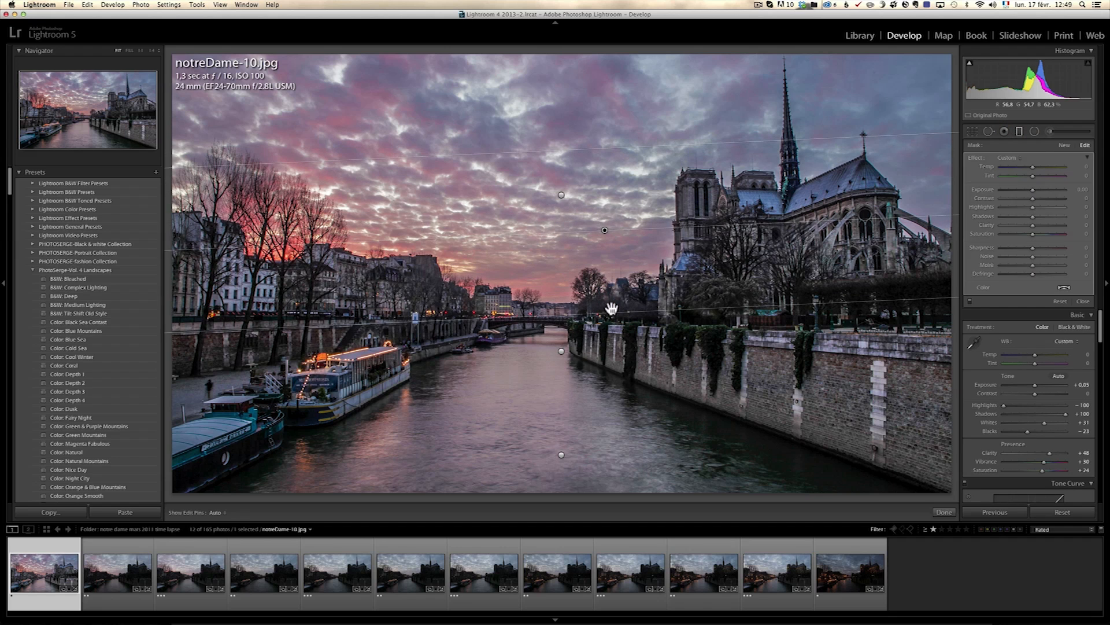
pyautogui.press('Delete')
pyautogui.click(561, 195)
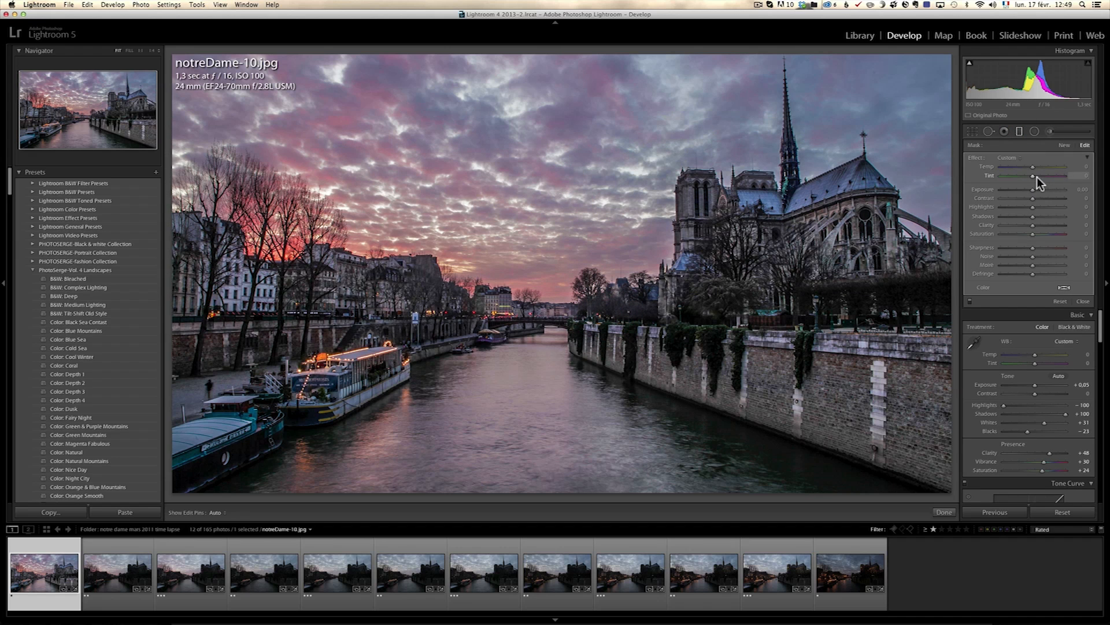
pyautogui.moveTo(1032, 168); pyautogui.dragTo(1029, 193)
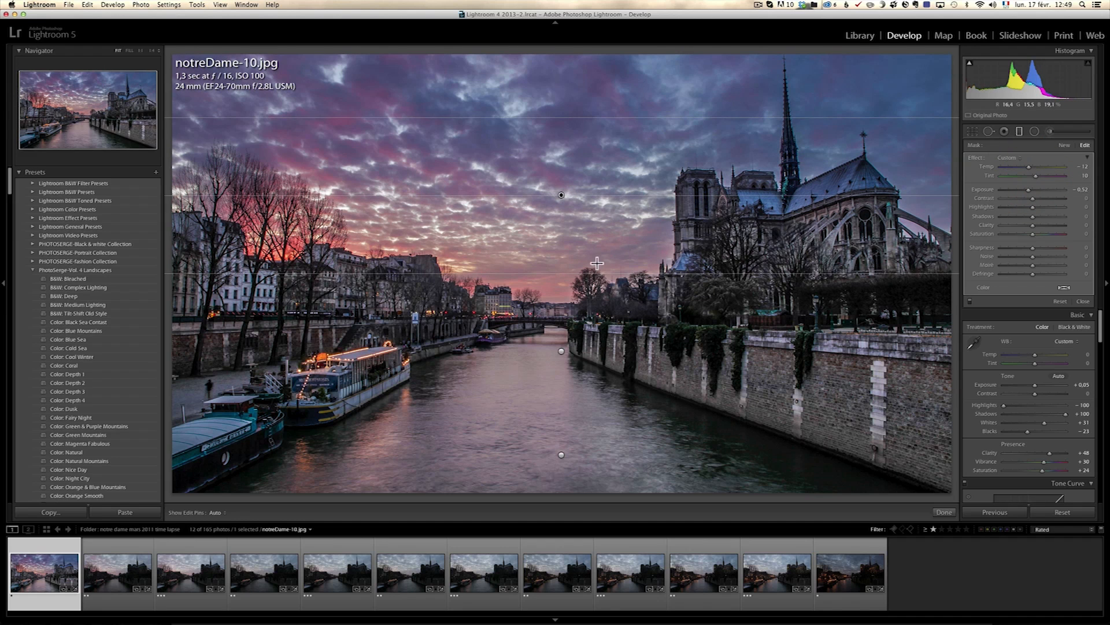
pyautogui.click(1082, 301)
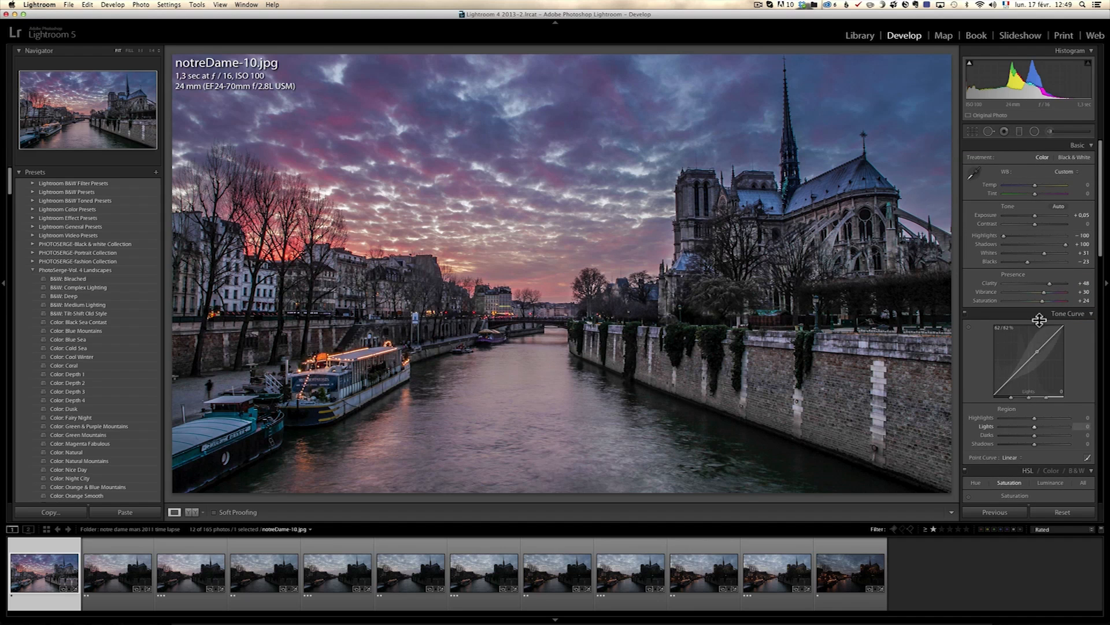
# - Darken the corners of notreDame-10.jpg slightly with post-crop vignetting and set the sharpening amount to 51, checking detail at close zoom
pyautogui.moveTo(1100, 249); pyautogui.dragTo(1102, 502)
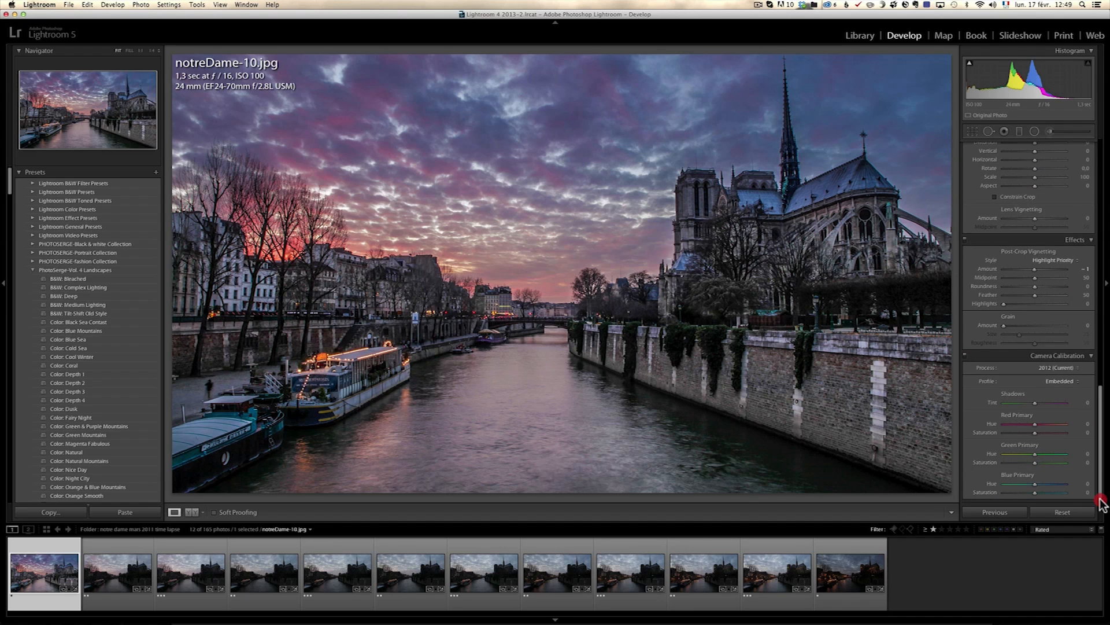
pyautogui.moveTo(1035, 270); pyautogui.dragTo(1030, 270)
pyautogui.moveTo(1104, 428); pyautogui.dragTo(1104, 323)
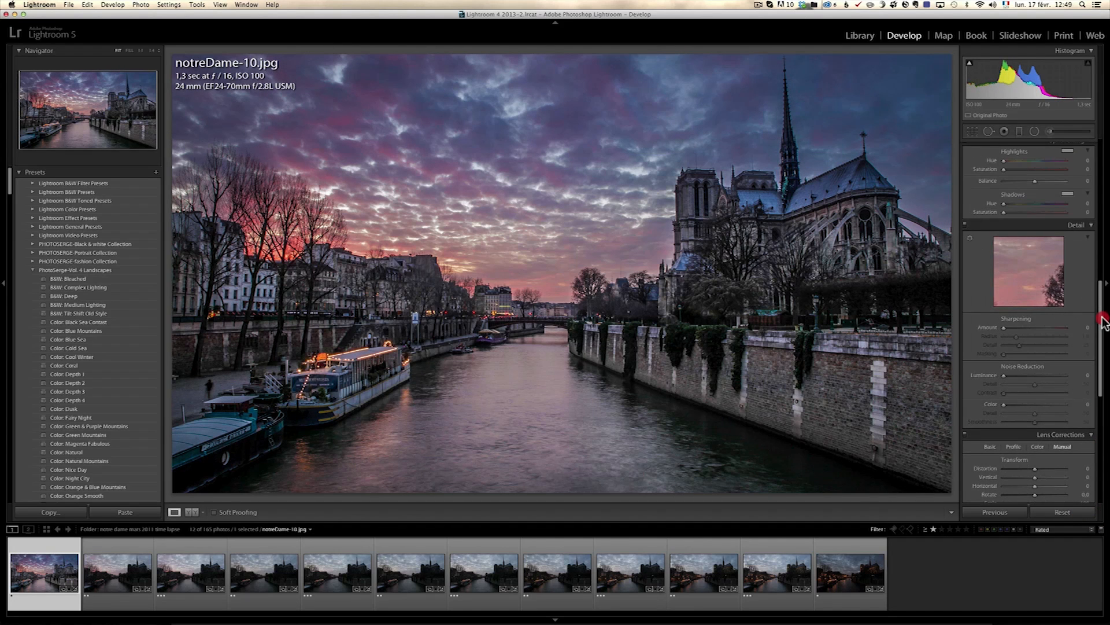
pyautogui.click(839, 315)
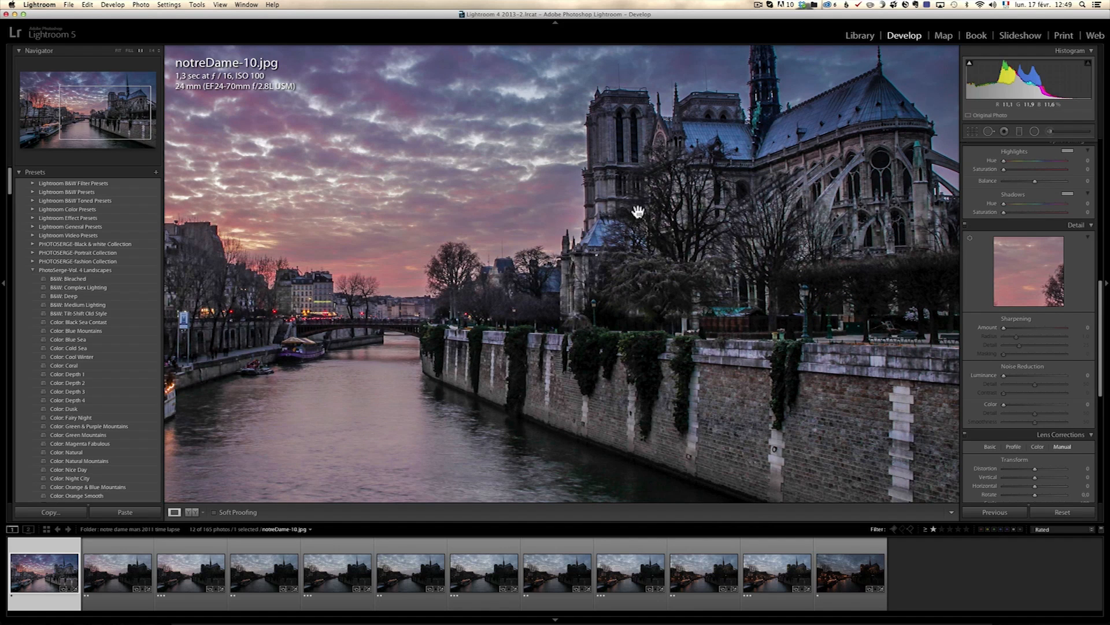
pyautogui.click(1026, 328)
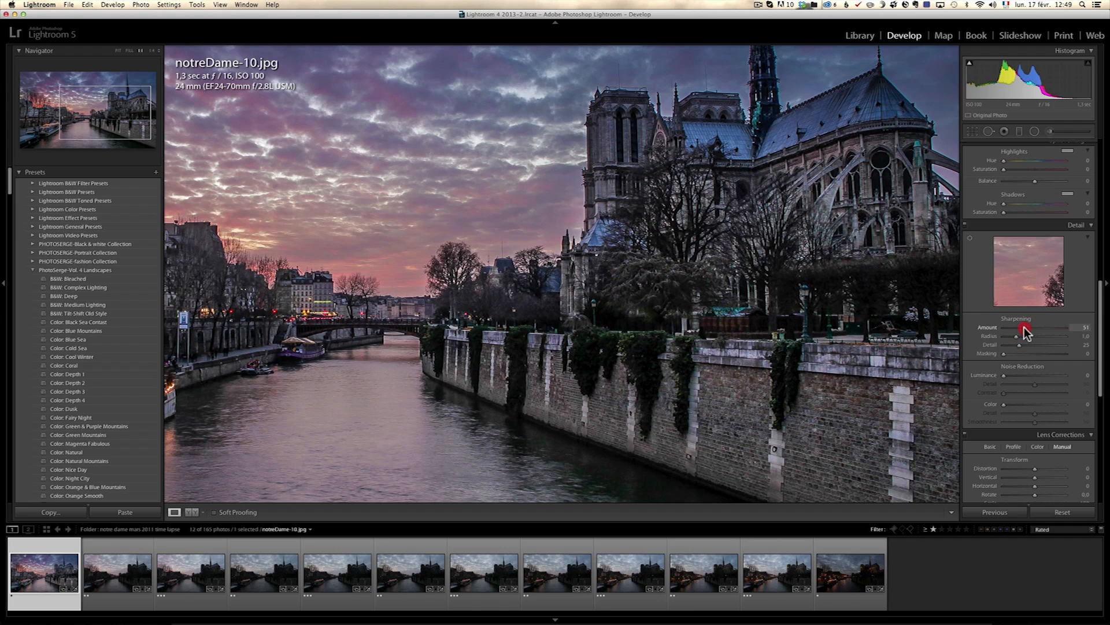
pyautogui.press('z')
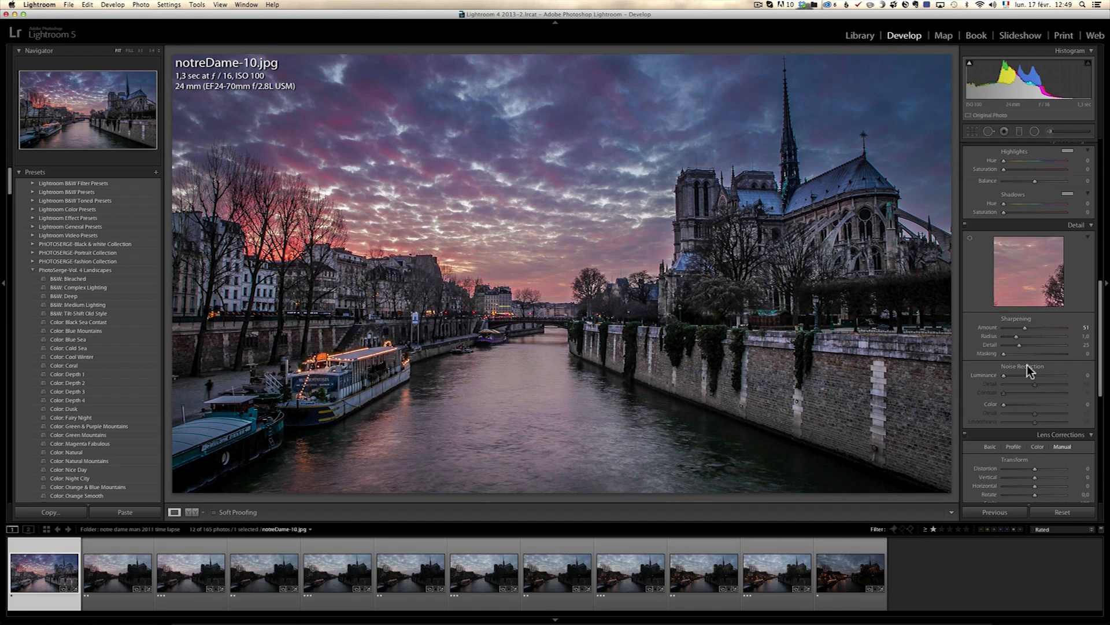
pyautogui.click(1033, 353)
# - Set the Vibrance of notreDame-10.jpg to +41 and its Contrast to +15
pyautogui.scroll(10, 1100, 250)
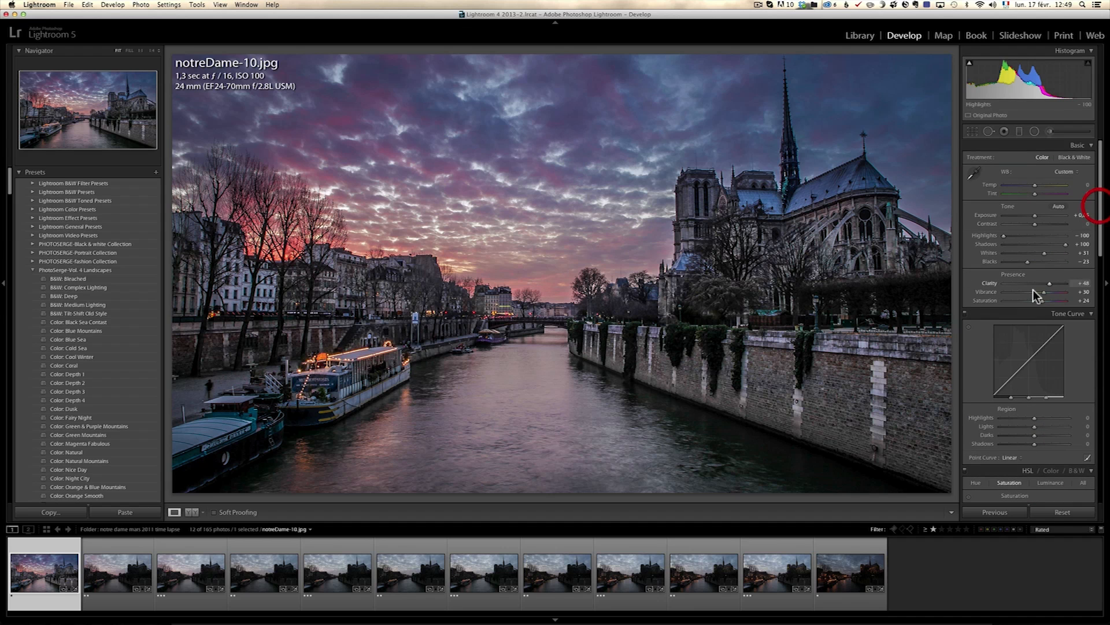
pyautogui.moveTo(1044, 293); pyautogui.dragTo(1047, 294)
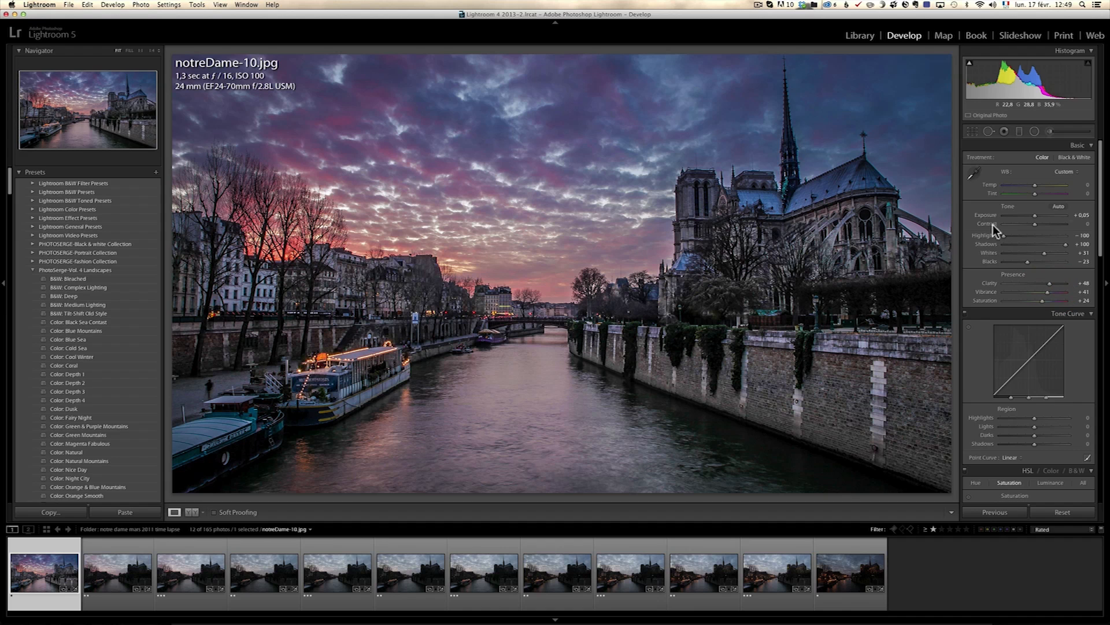
pyautogui.moveTo(1035, 221); pyautogui.dragTo(1038, 223)
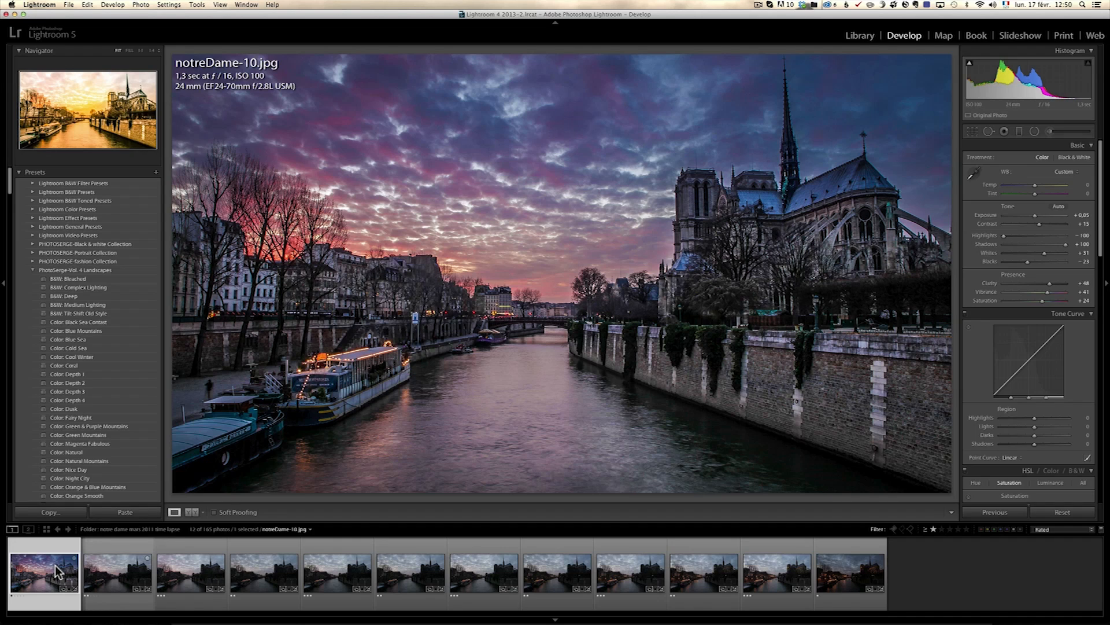
# - Copy all develop settings from notreDame-10.jpg to notreDame-35.jpg, and set the latter's Exposure to +0.30 and Contrast to +10
pyautogui.click(50, 512)
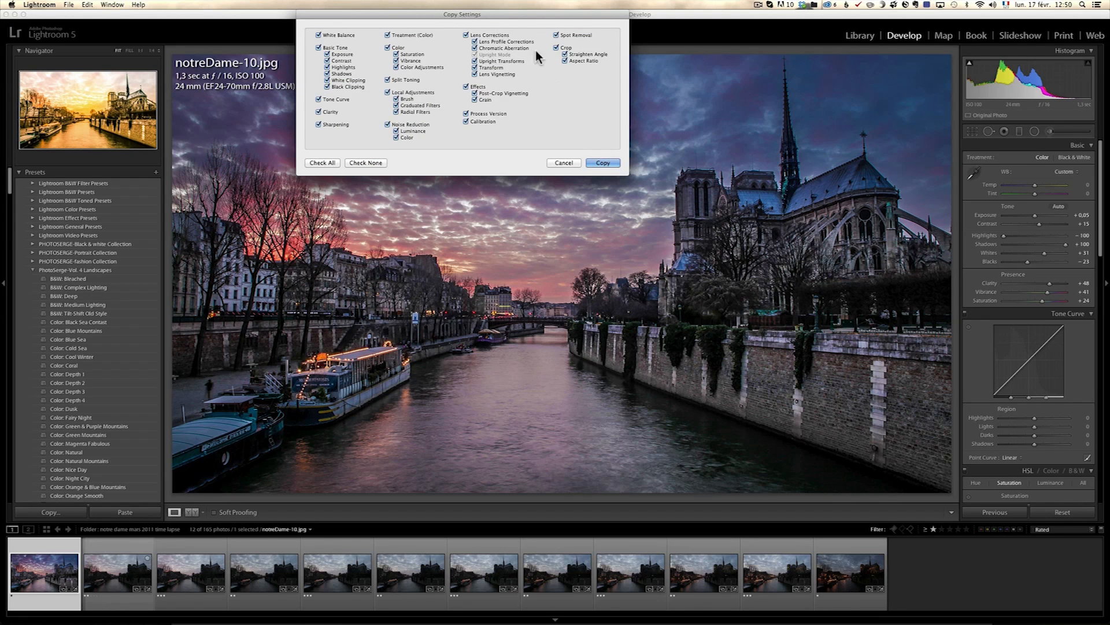
pyautogui.click(609, 162)
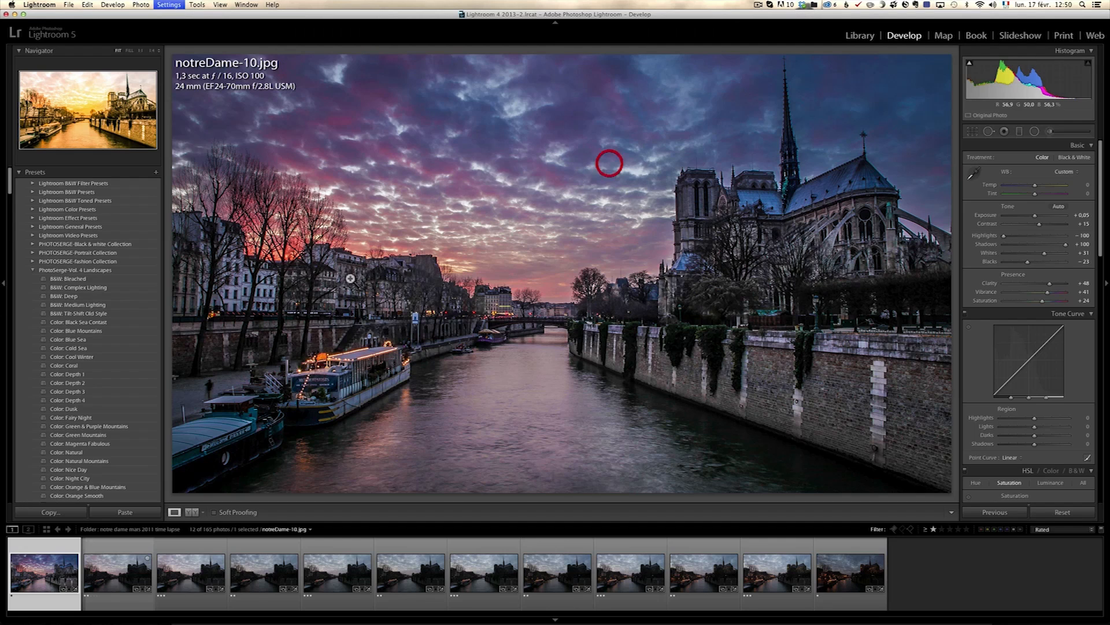
pyautogui.click(130, 569)
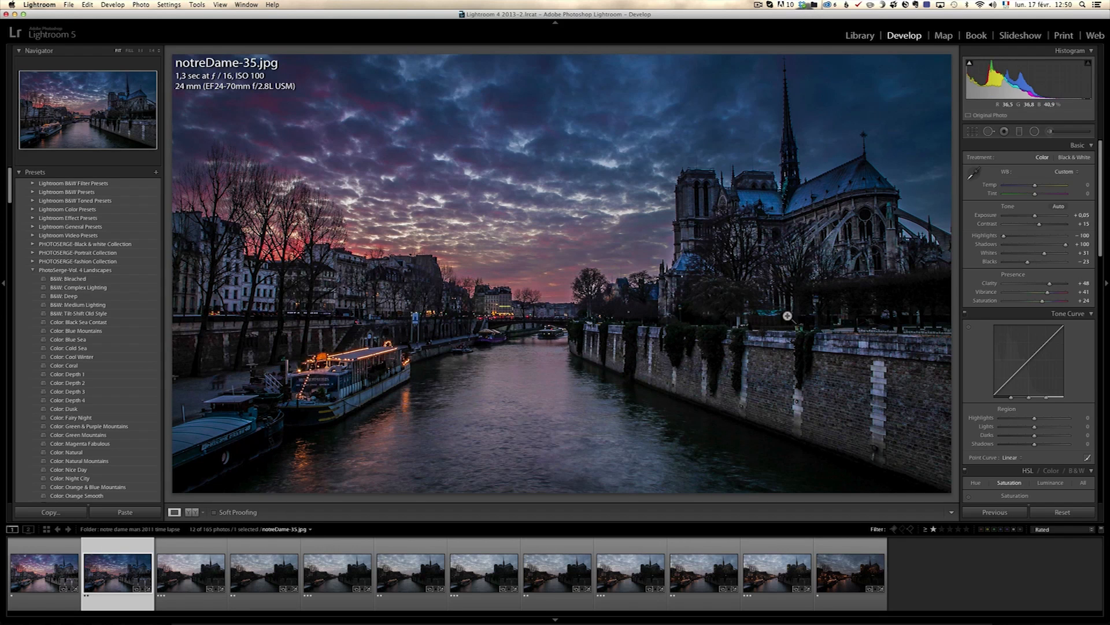
pyautogui.moveTo(1035, 216); pyautogui.dragTo(1037, 223)
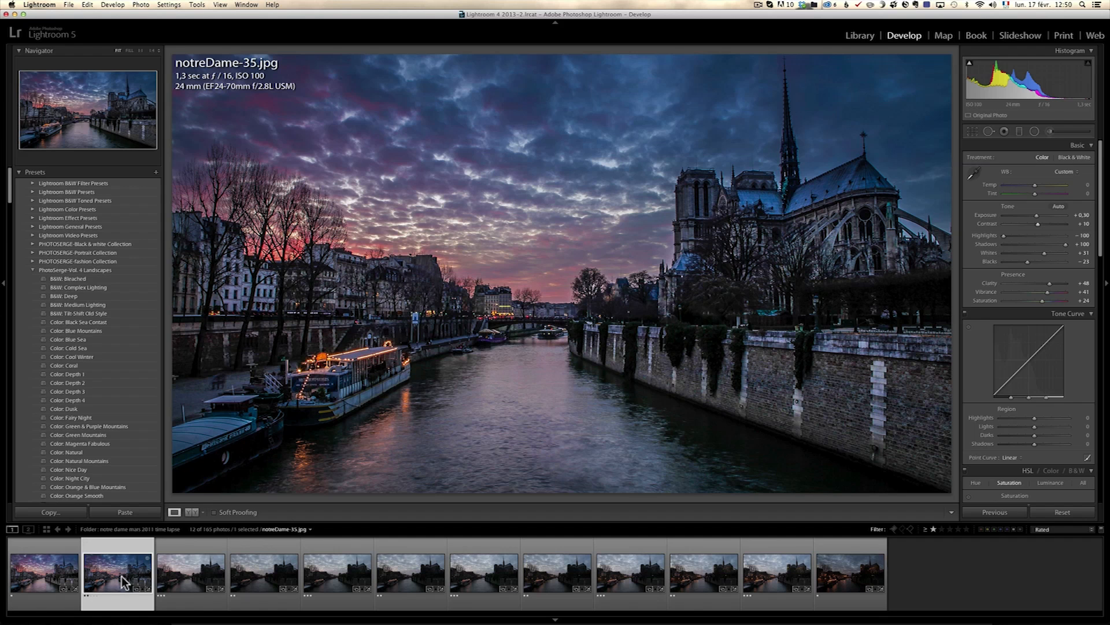
# - Copy all develop settings from notreDame-35.jpg to notreDame-36.jpg and compare the brightness of the two keyframes
pyautogui.press('super+shift+c')
pyautogui.click(603, 164)
pyautogui.click(191, 573)
pyautogui.press('super+shift+v')
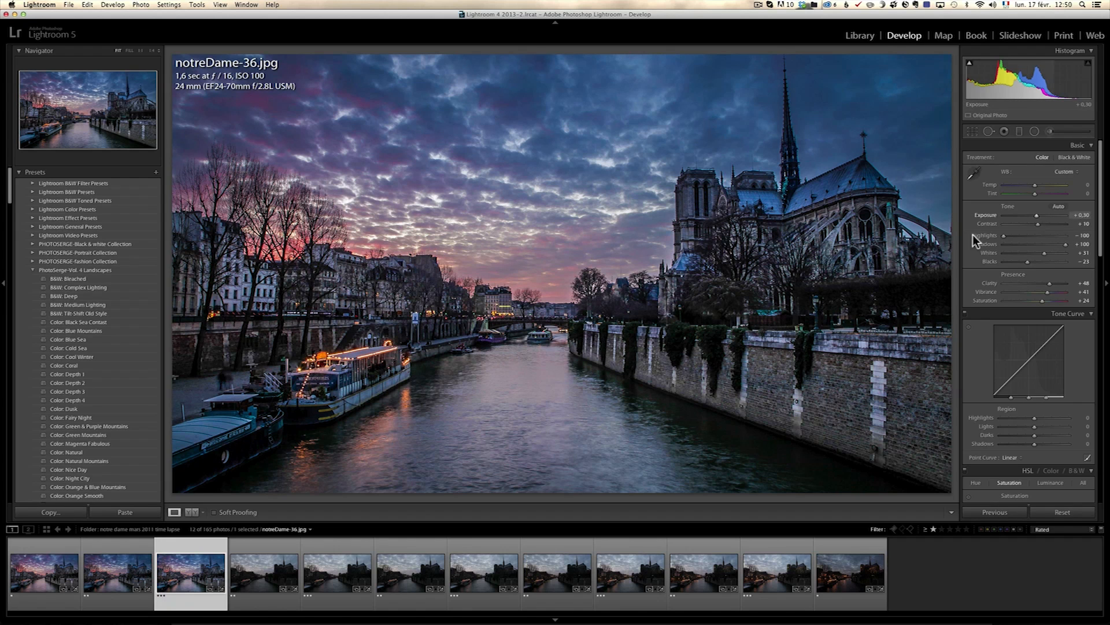
pyautogui.click(129, 581)
pyautogui.click(175, 584)
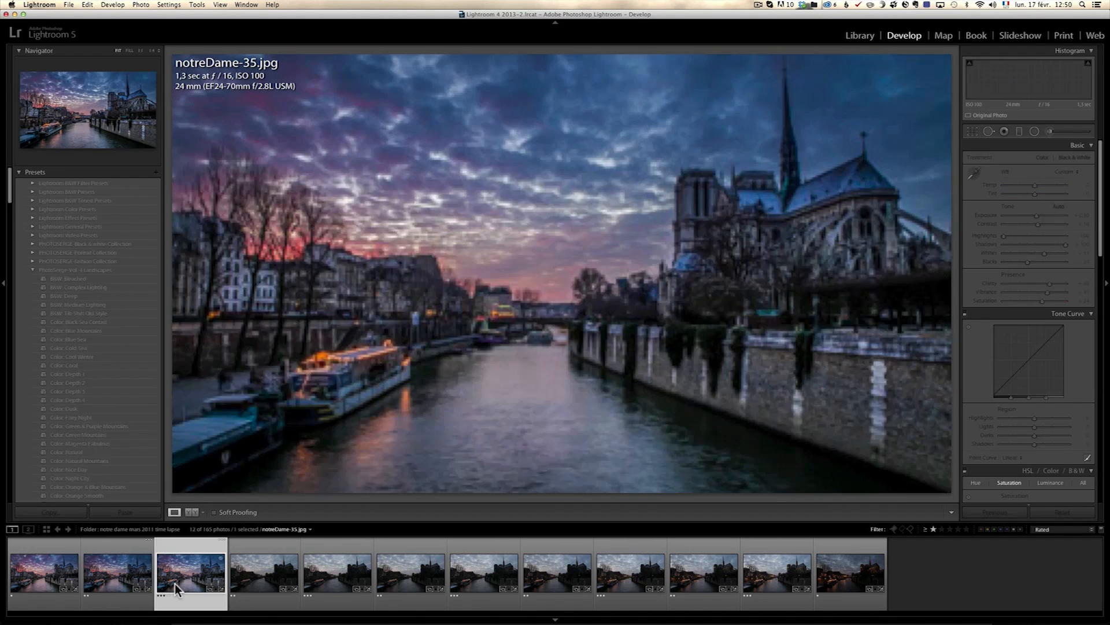
pyautogui.click(254, 578)
pyautogui.click(197, 584)
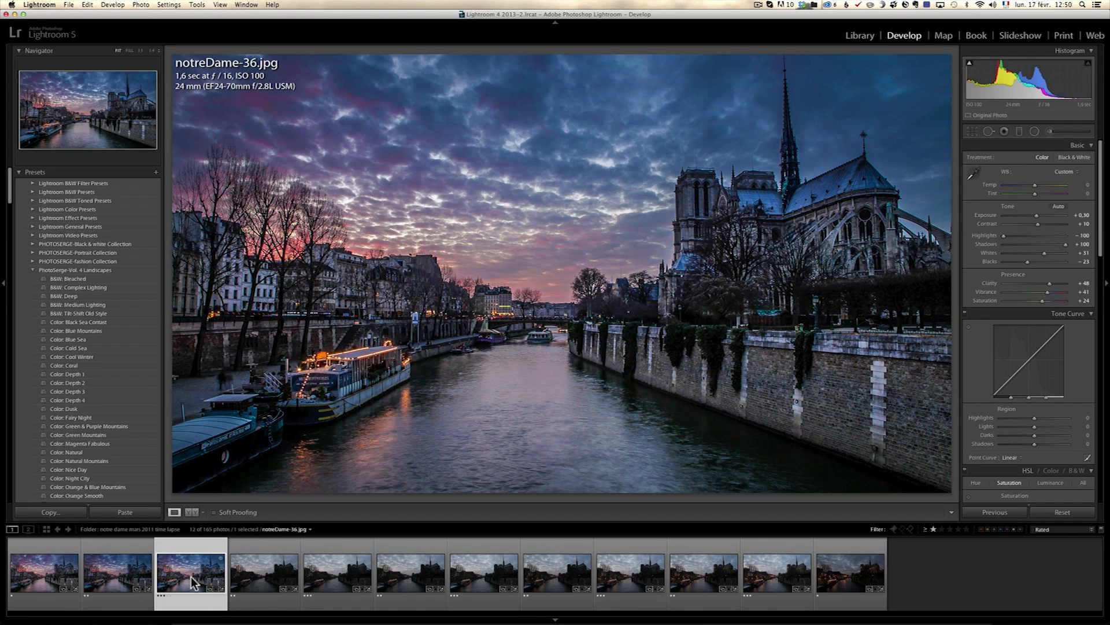
# - Paste the copied settings onto notreDame-74.jpg and set its Exposure to +0.60 and Tint to +16
pyautogui.click(272, 578)
pyautogui.press('super+shift+v')
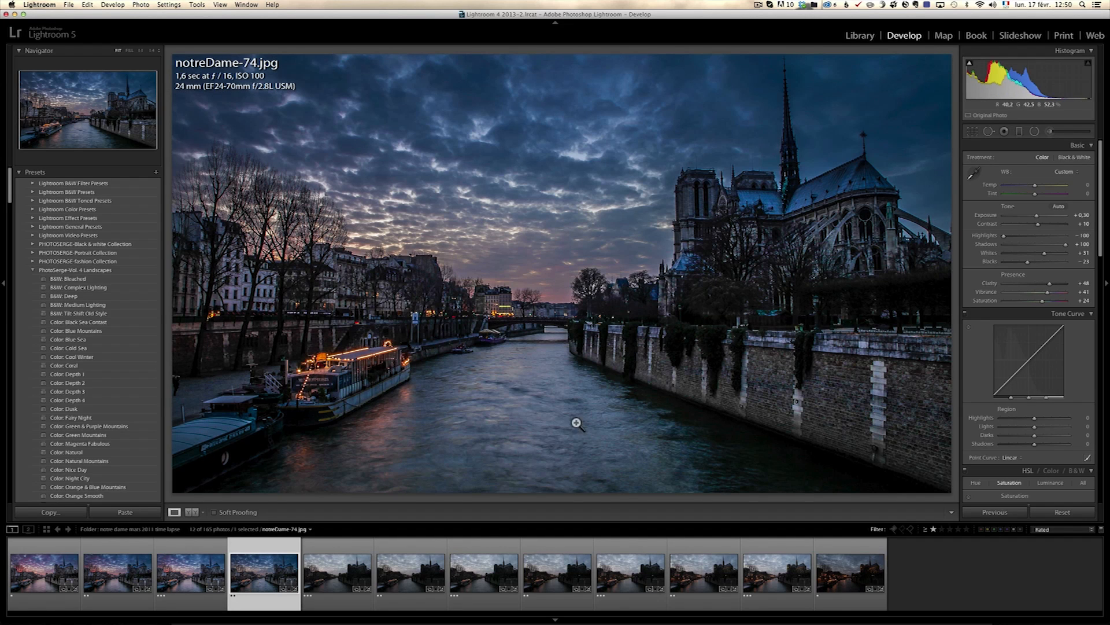
pyautogui.moveTo(1037, 216); pyautogui.dragTo(1039, 194)
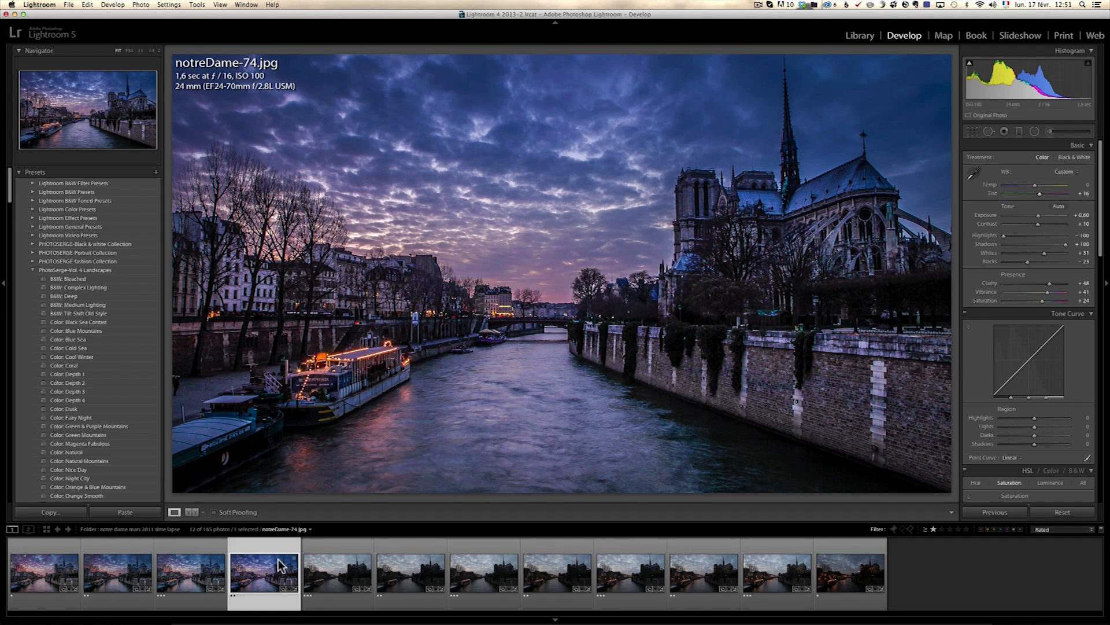
# - Copy all develop settings from notreDame-74.jpg and paste them onto notreDame-75.jpg
pyautogui.press('super+shift+c')
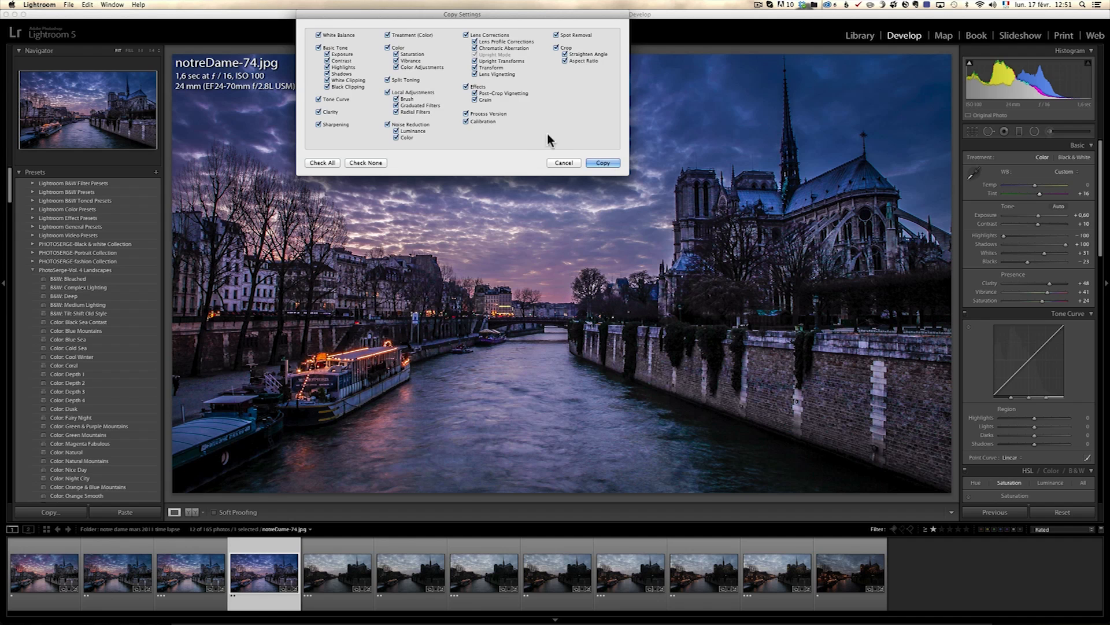
pyautogui.click(564, 163)
pyautogui.press('super+shift+c')
pyautogui.click(607, 164)
pyautogui.click(342, 579)
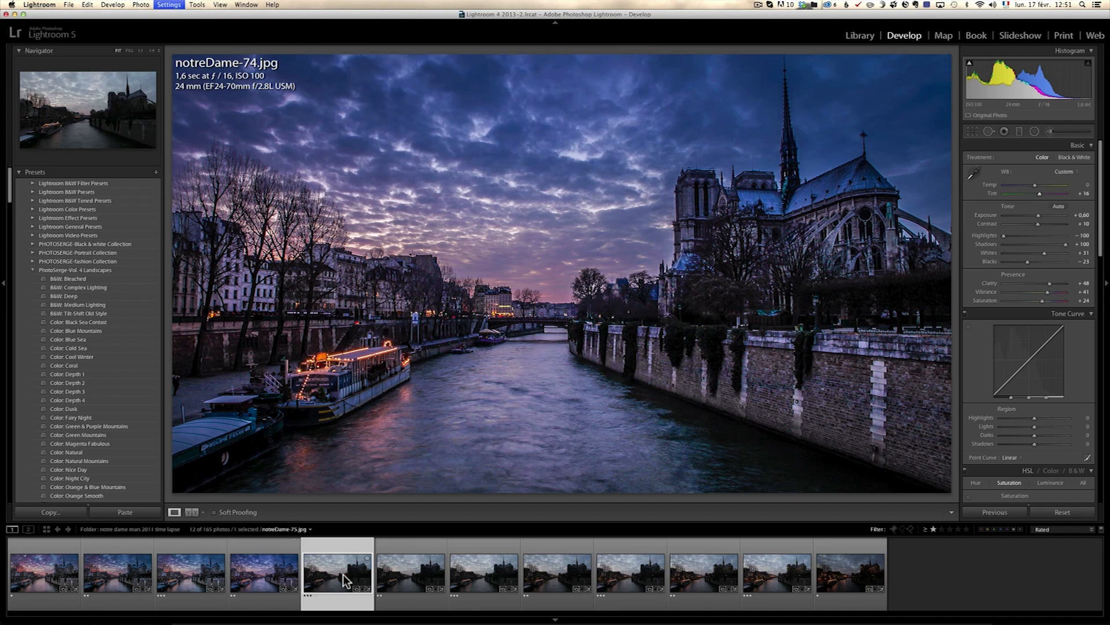
pyautogui.press('super+shift+v')
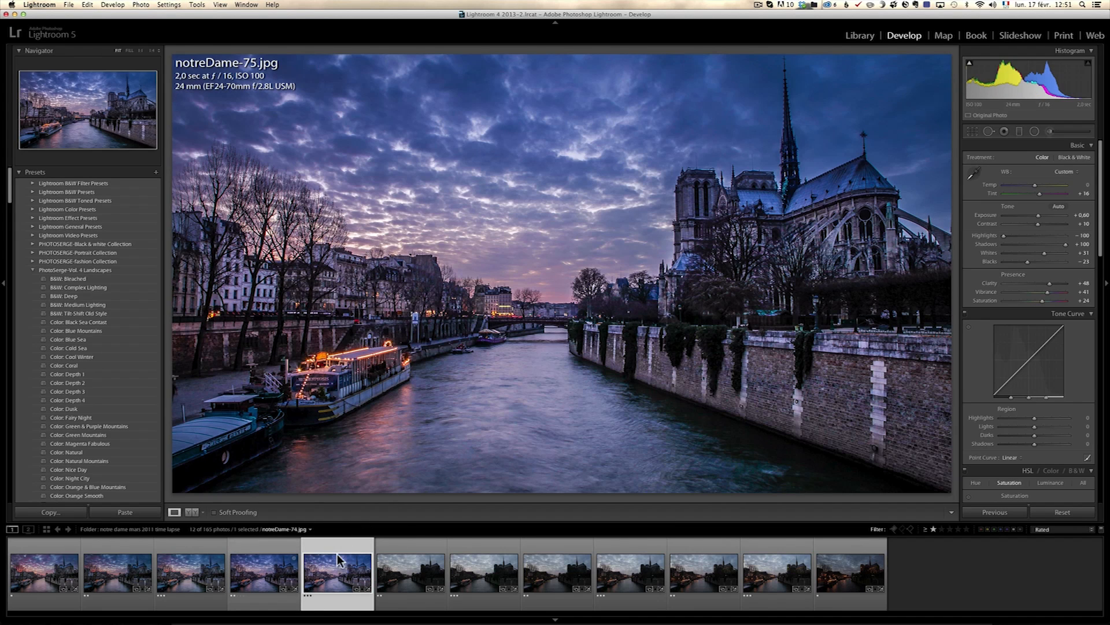
# - Compare notreDame-75.jpg with notreDame-74.jpg and lower the Exposure of notreDame-75.jpg to +0.30 to match
pyautogui.click(284, 581)
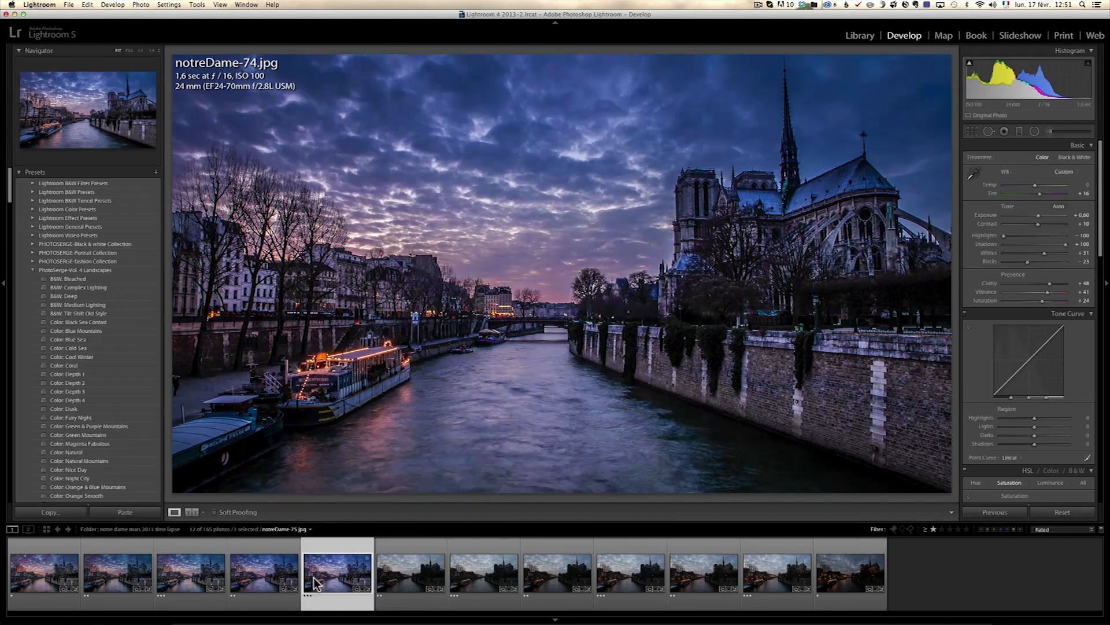
pyautogui.moveTo(1040, 218); pyautogui.dragTo(1038, 217)
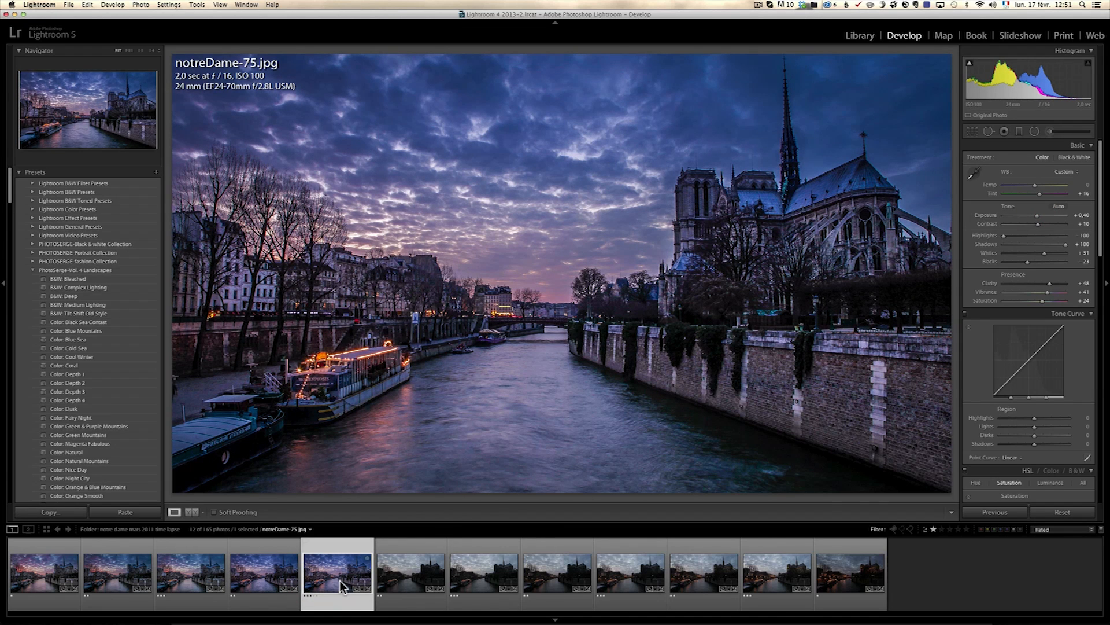
pyautogui.moveTo(1040, 218); pyautogui.dragTo(1036, 217)
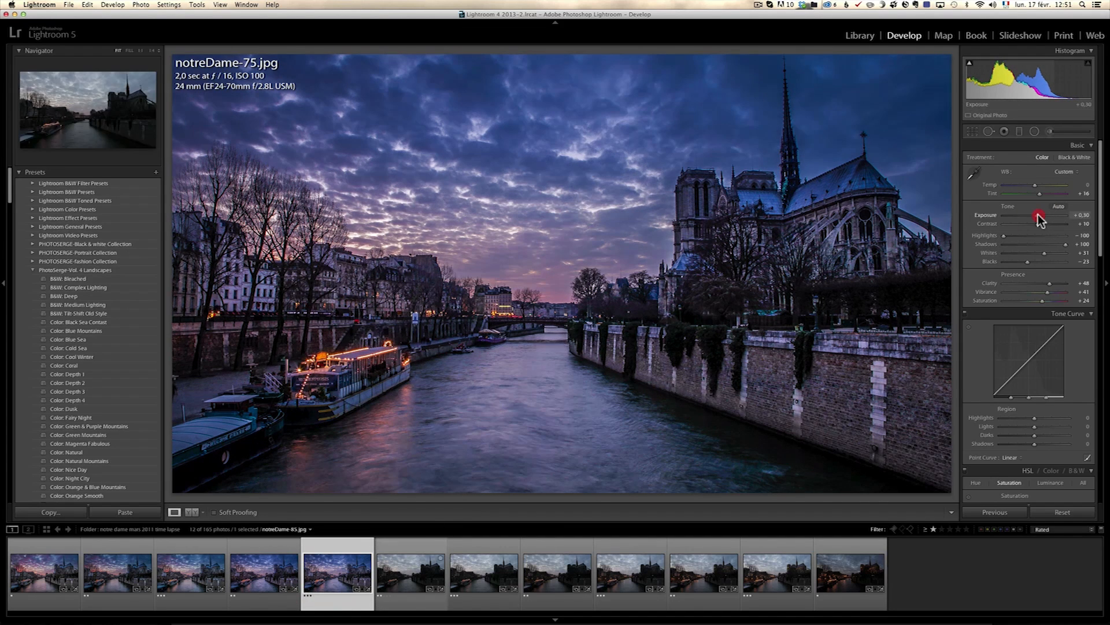
# - Copy all develop settings from notreDame-75.jpg, paste them onto notreDame-85.jpg and set its Exposure to +0.40
pyautogui.press('super+shift+c')
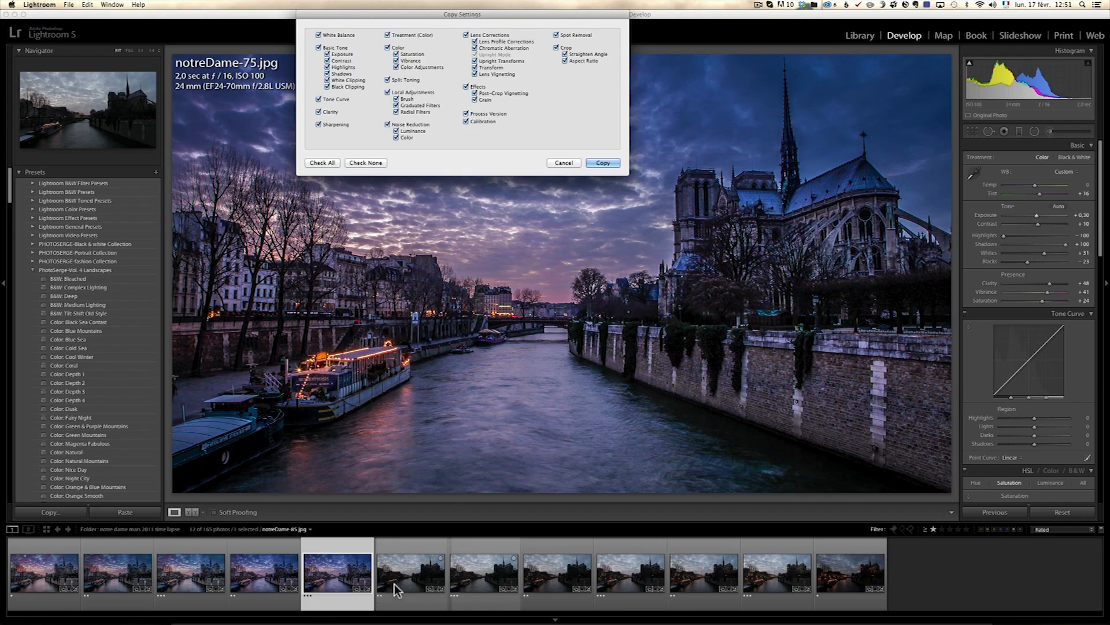
pyautogui.click(600, 163)
pyautogui.click(405, 573)
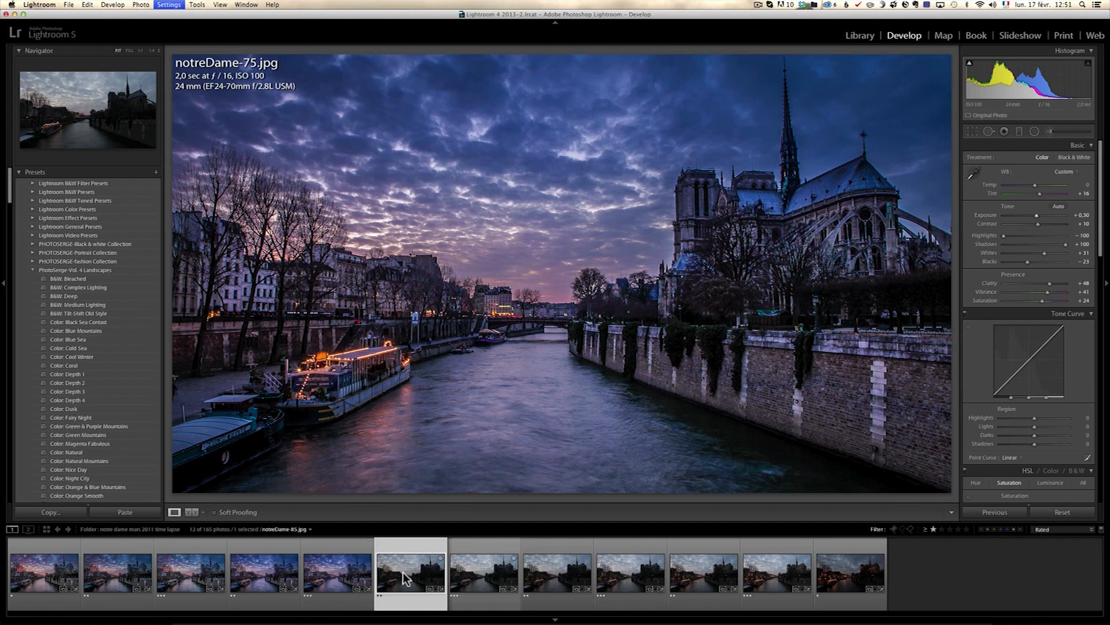
pyautogui.press('super+shift+v')
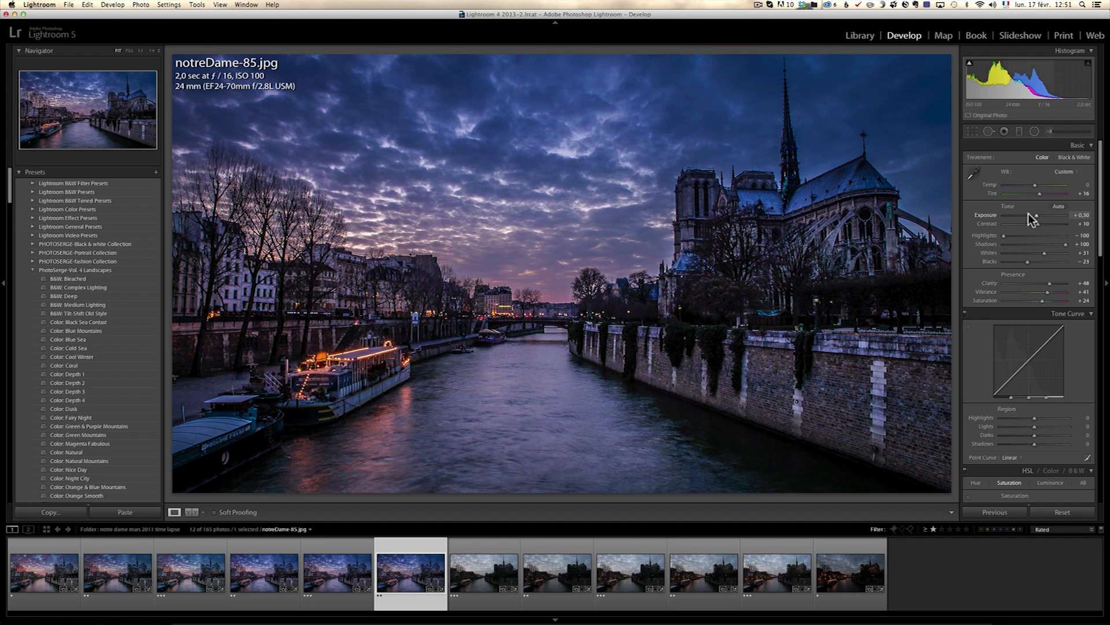
pyautogui.moveTo(1036, 217); pyautogui.dragTo(1037, 217)
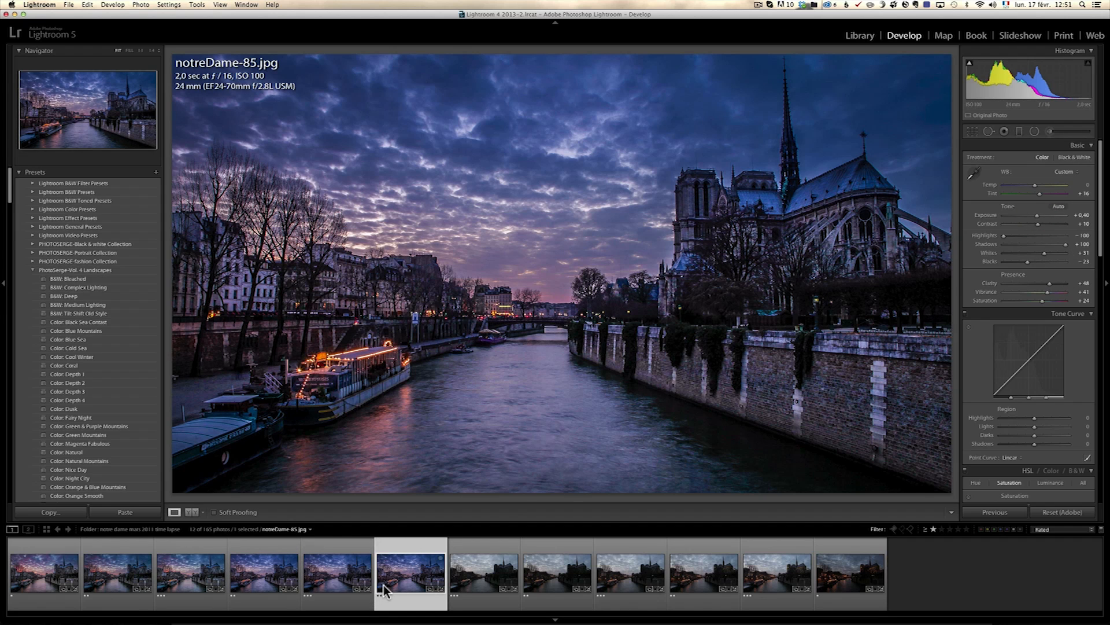
# - Copy all develop settings from notreDame-85.jpg, paste them onto notreDame-86.jpg and lower its Exposure to +0.25
pyautogui.press('super+shift+c')
pyautogui.click(610, 162)
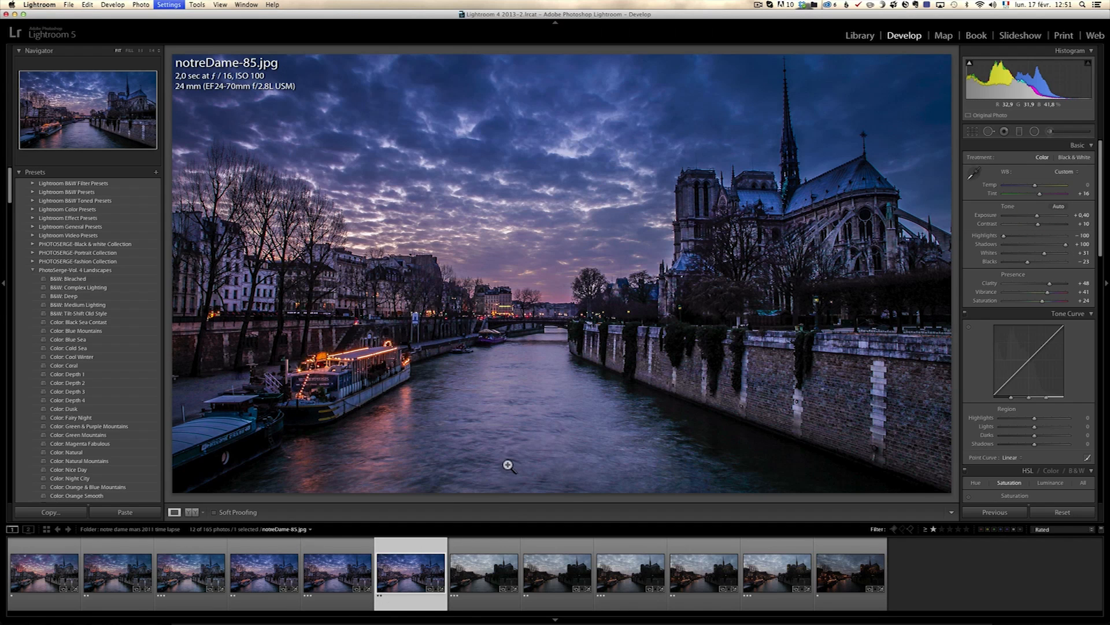
pyautogui.click(486, 576)
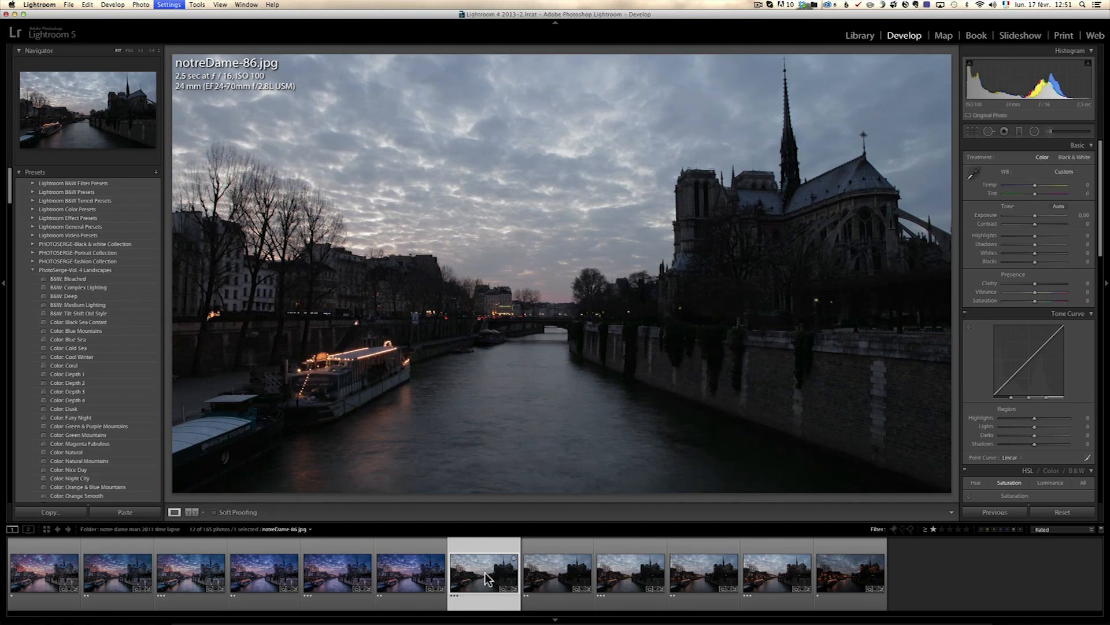
pyautogui.press('super+shift+v')
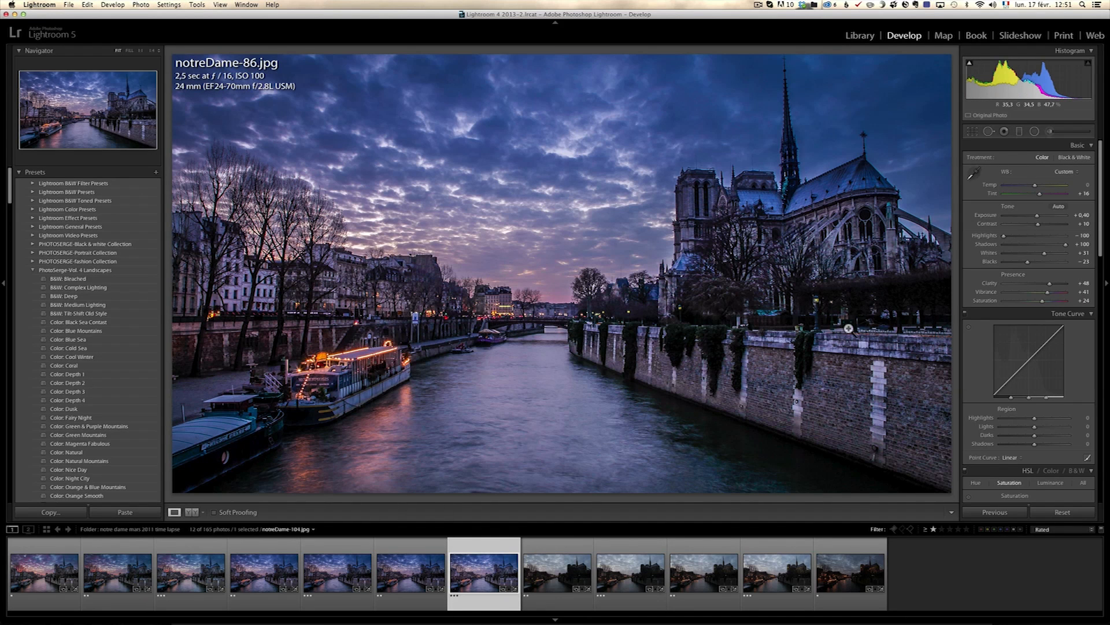
pyautogui.click(1036, 216)
pyautogui.moveTo(1036, 216); pyautogui.dragTo(1033, 217)
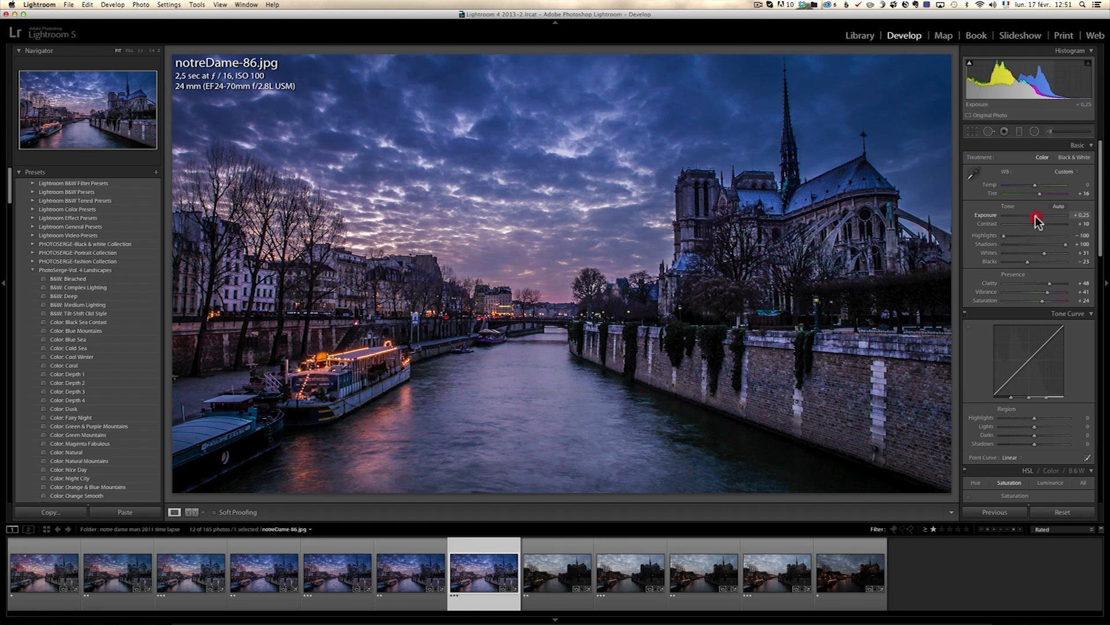
# - Copy all develop settings from notreDame-86.jpg, paste them onto notreDame-104.jpg and raise its Exposure to +0.40
pyautogui.press('super+shift+c')
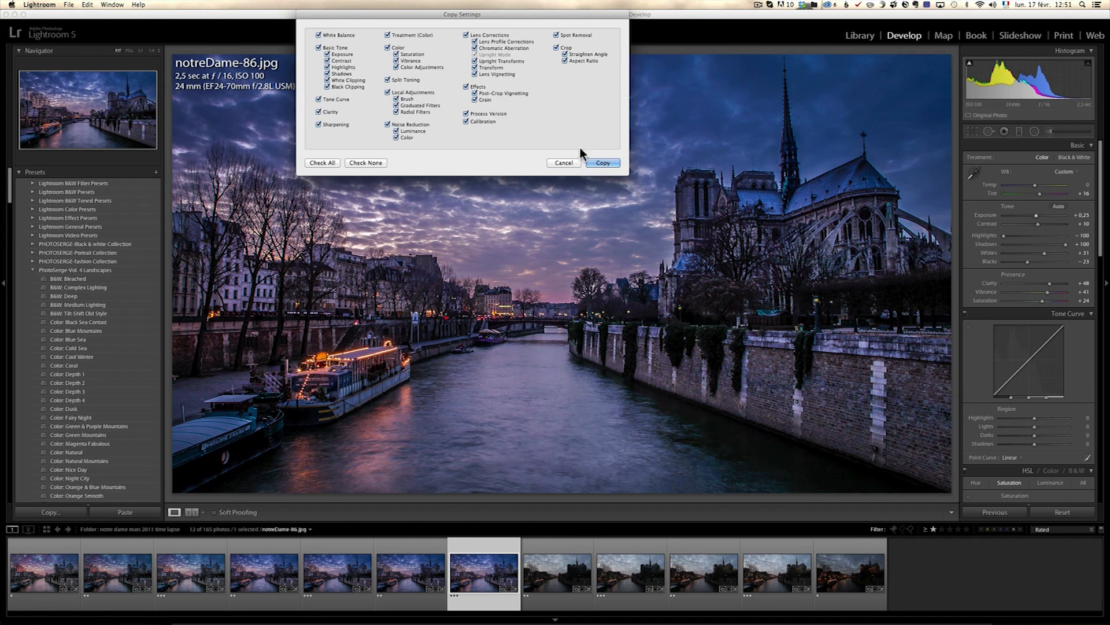
pyautogui.click(607, 160)
pyautogui.click(541, 561)
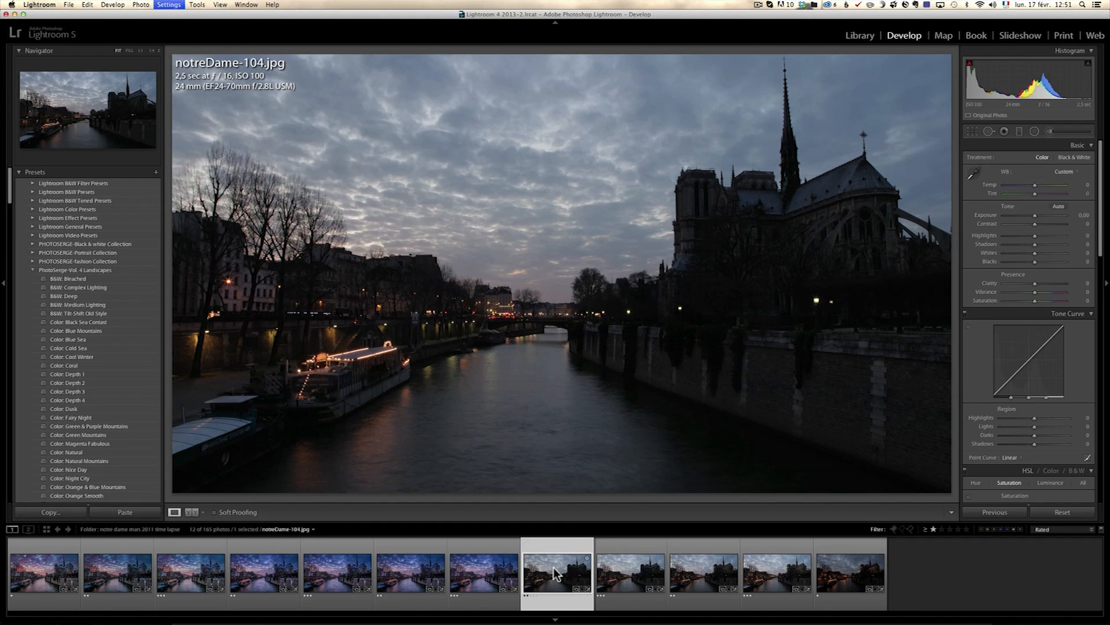
pyautogui.press('super+shift+v')
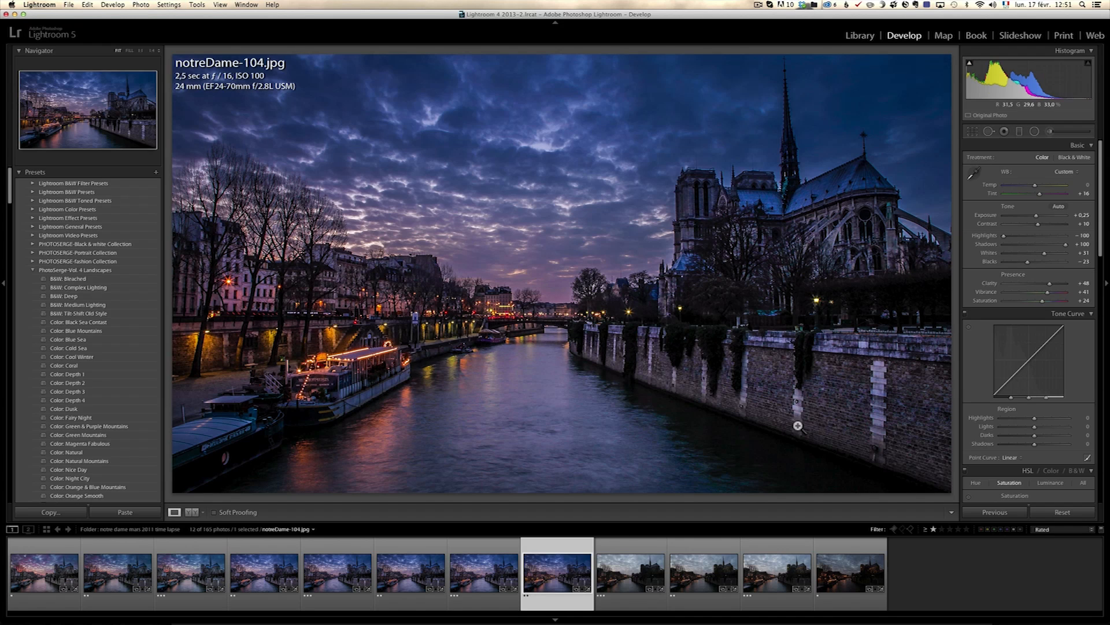
pyautogui.moveTo(1036, 215); pyautogui.dragTo(1037, 215)
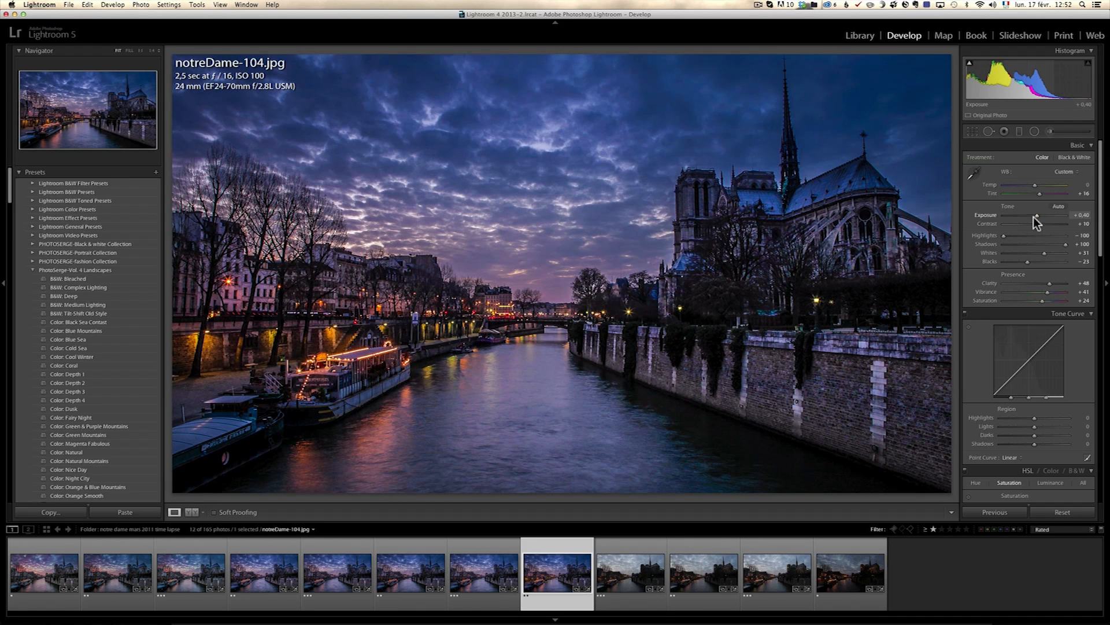
# - Copy all develop settings from notreDame-104.jpg and paste them onto notreDame-105.jpg, notreDame-116.jpg and notreDame-117.jpg
pyautogui.press('super+shift+c')
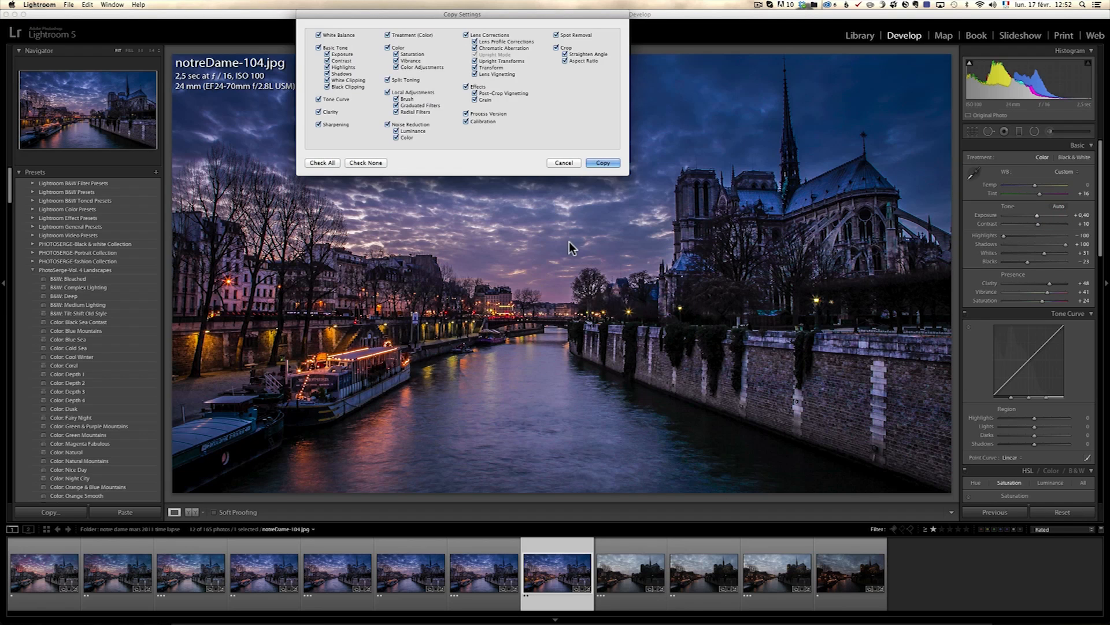
pyautogui.click(615, 163)
pyautogui.click(628, 575)
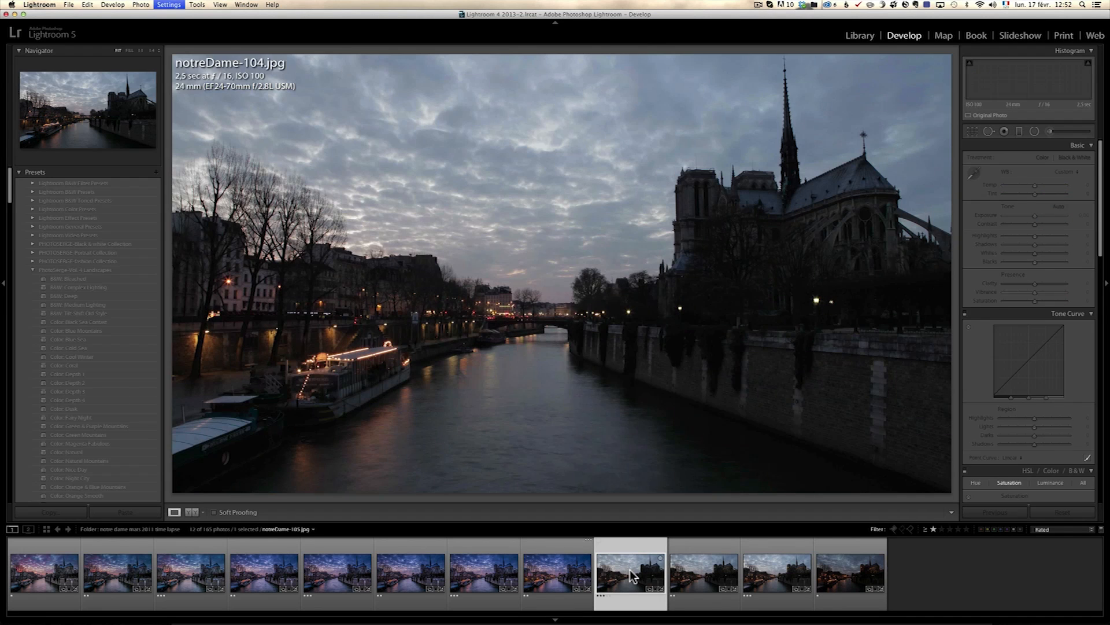
pyautogui.press('super+shift+v')
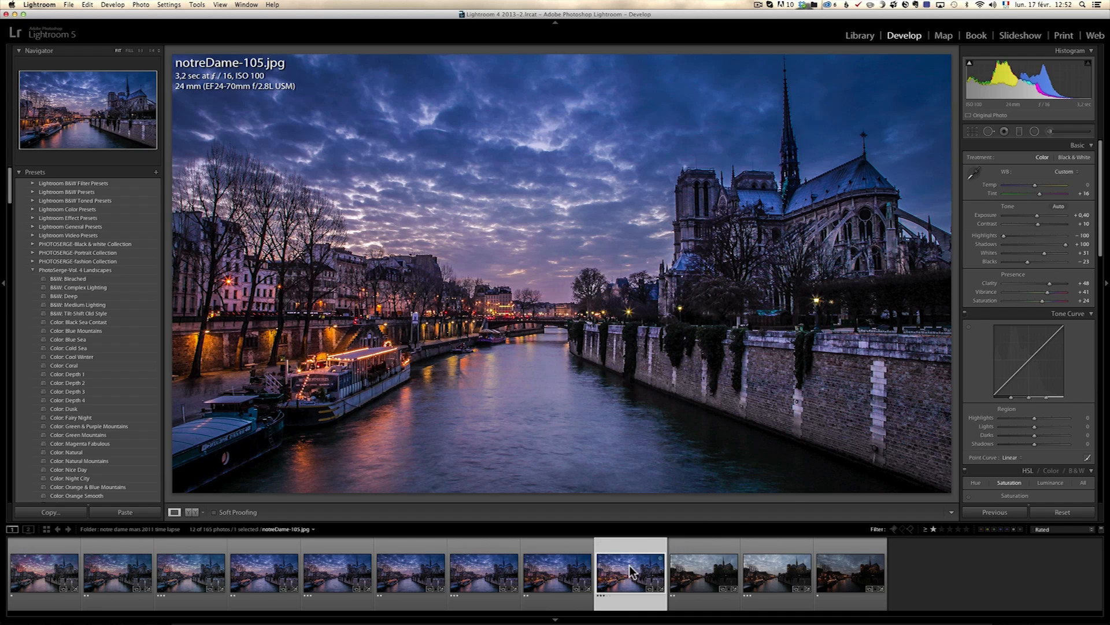
pyautogui.click(703, 570)
pyautogui.press('super+shift+v')
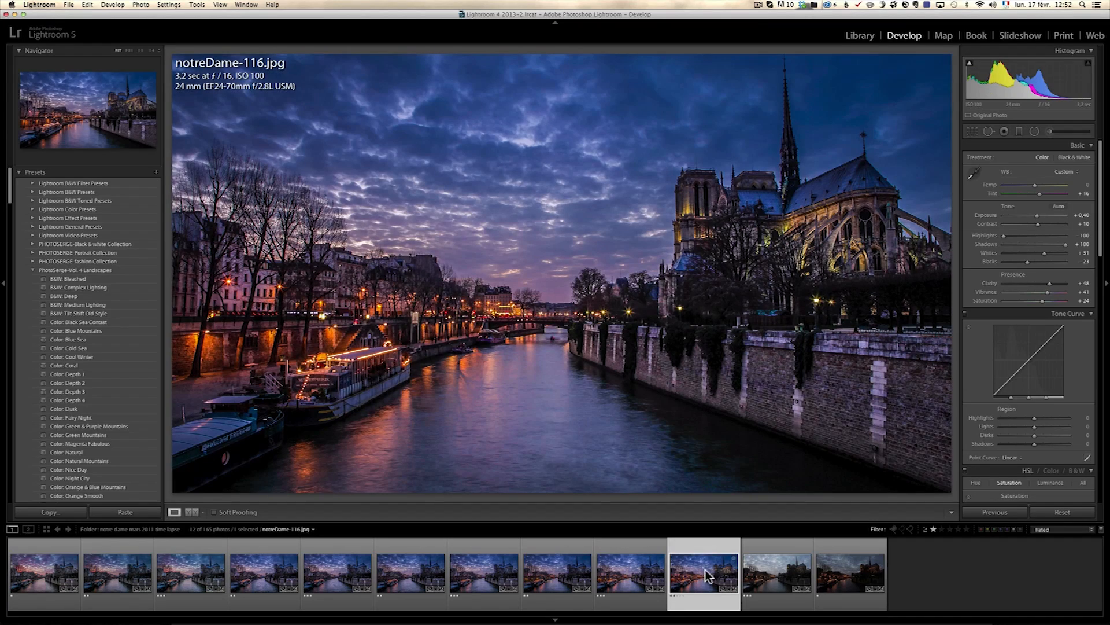
pyautogui.click(761, 573)
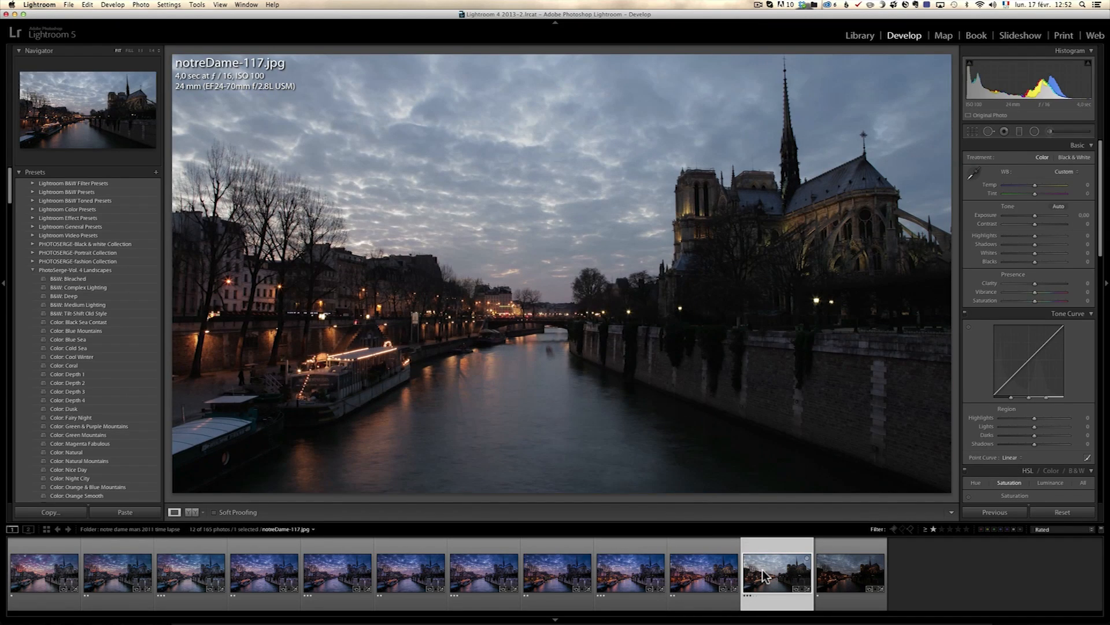
pyautogui.press('super+shift+v')
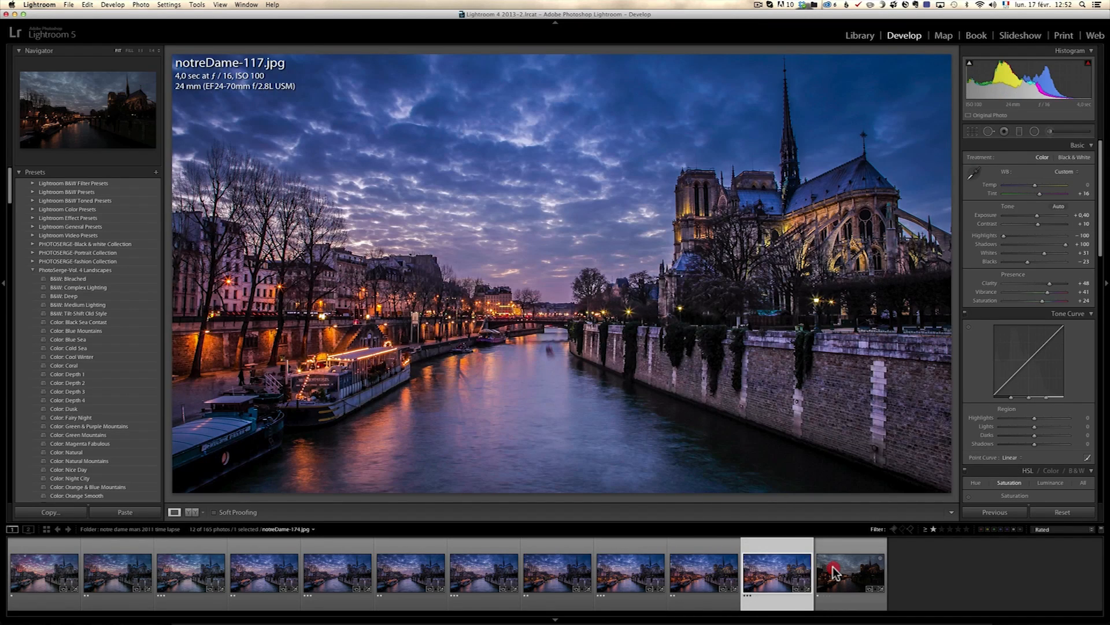
# - Paste the copied settings onto the last keyframe, notreDame-174.jpg, and raise its Exposure to +1.10
pyautogui.click(833, 573)
pyautogui.press('super+shift+v')
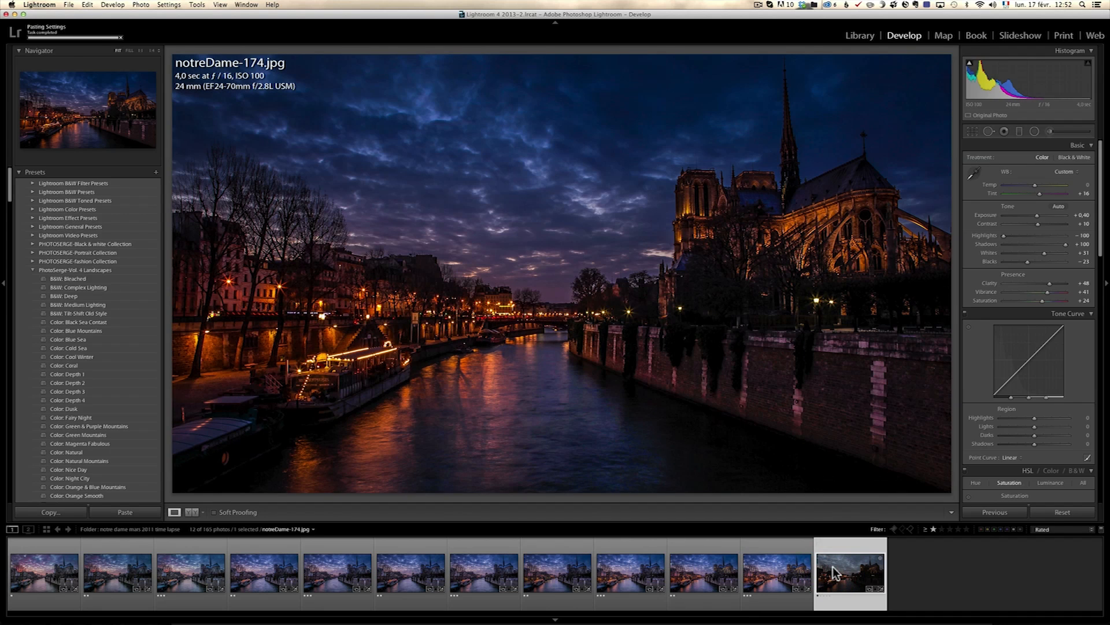
pyautogui.moveTo(1037, 219); pyautogui.dragTo(1038, 216)
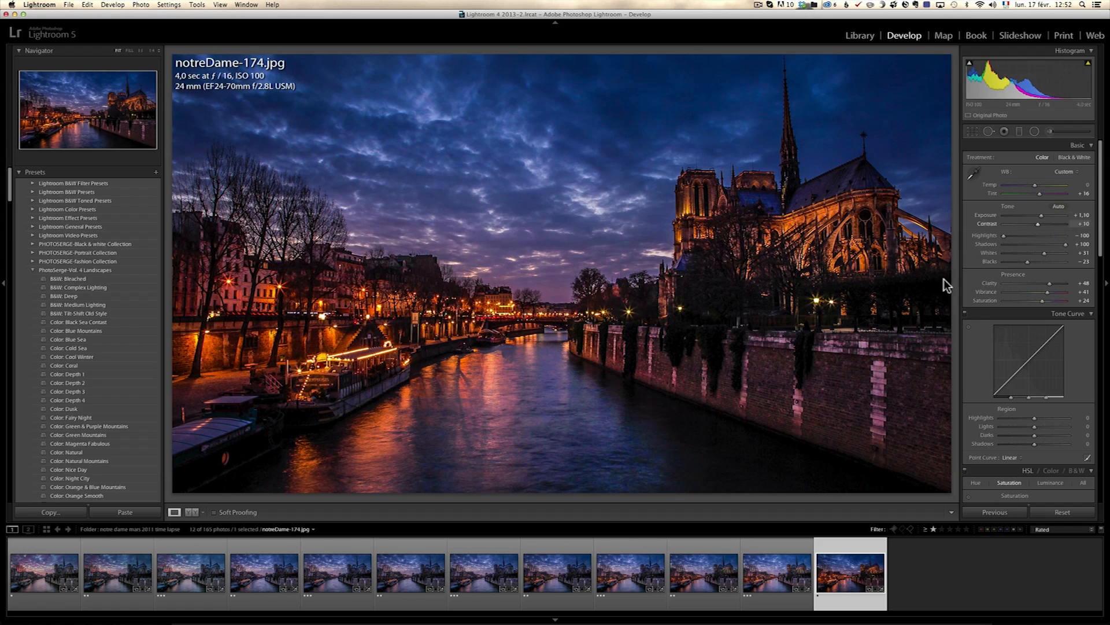
# - Select all keyframes from notreDame-174.jpg back to notreDame-10.jpg and save their metadata to files
pyautogui.press('shift')
pyautogui.keyDown('shift'); pyautogui.click(73, 555); pyautogui.keyUp('shift')
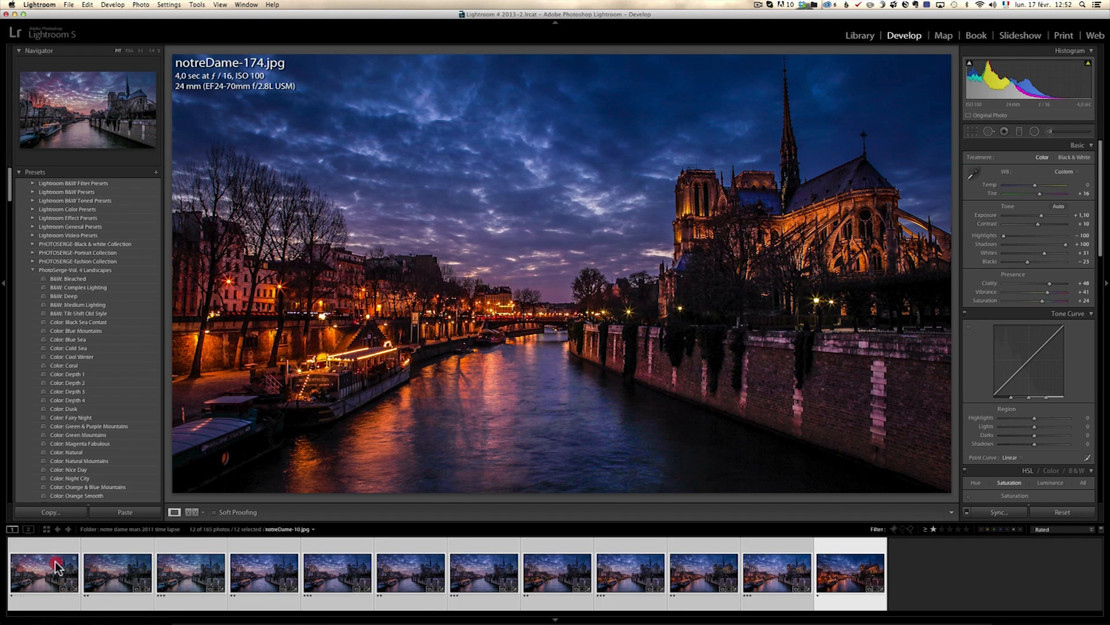
pyautogui.rightClick(56, 567)
pyautogui.moveTo(106, 566)
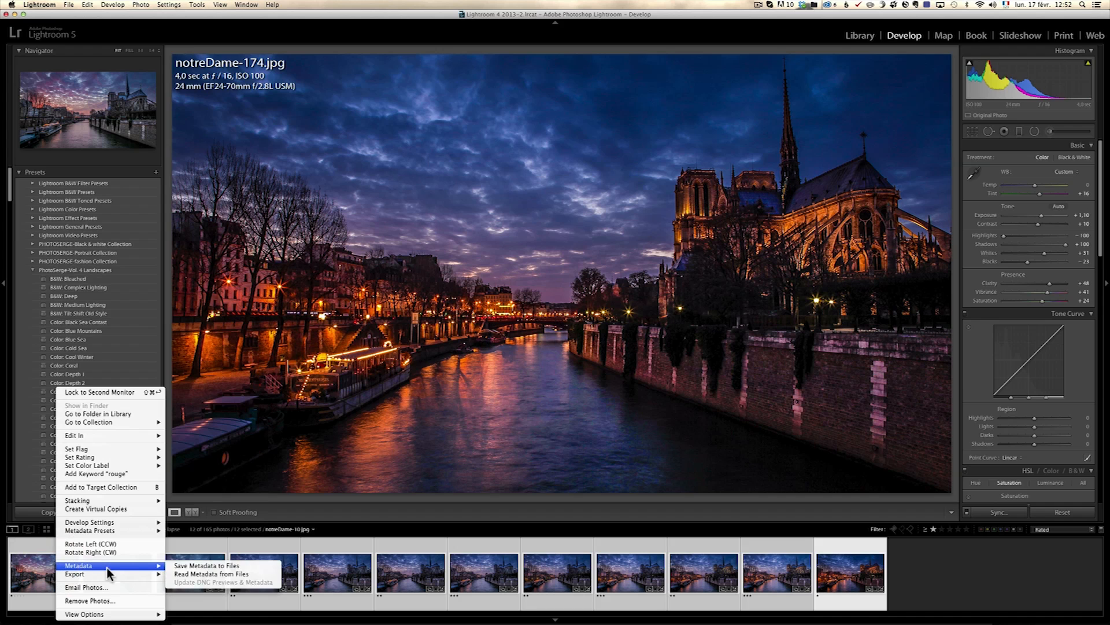
pyautogui.click(194, 565)
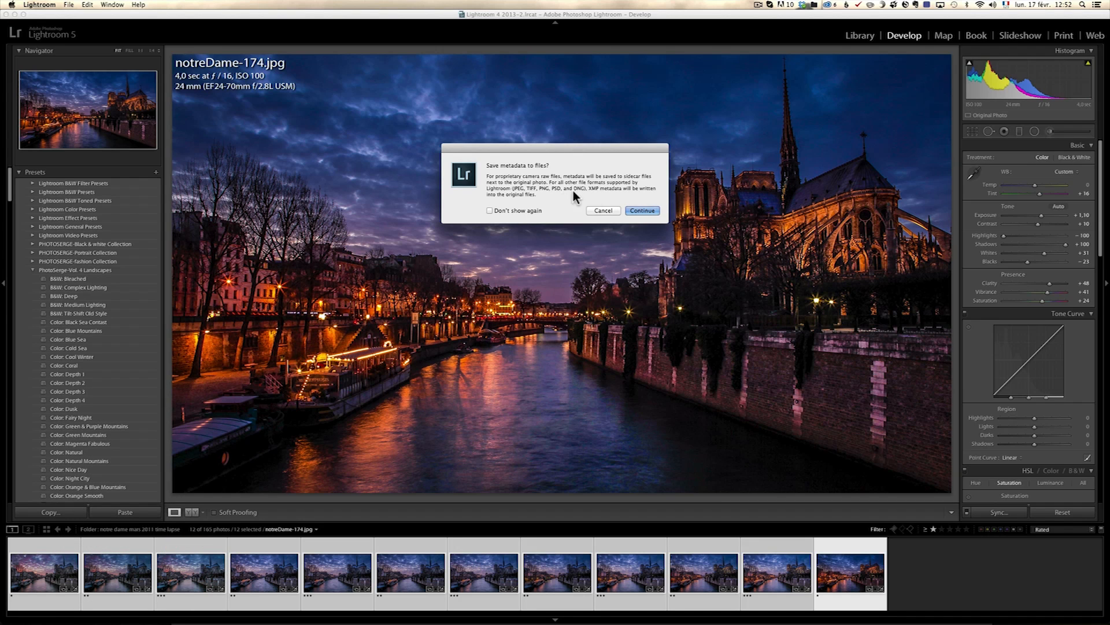
pyautogui.click(642, 210)
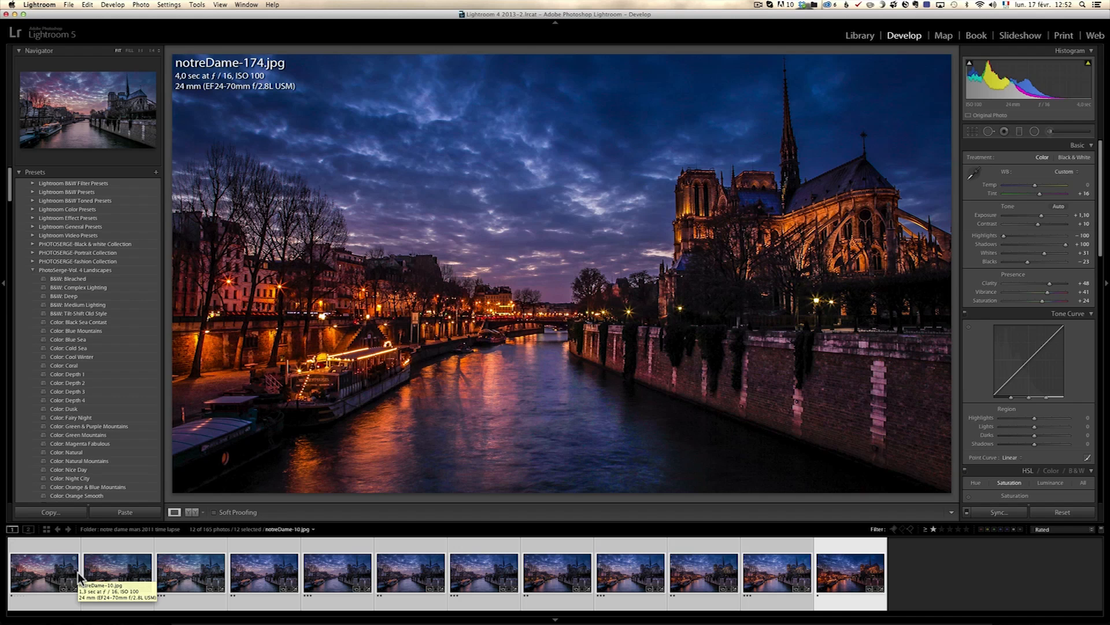
# - Switch to LRTimelapse and reload the Notre Dame sequence with the edited keyframe metadata
pyautogui.press('super+Tab')
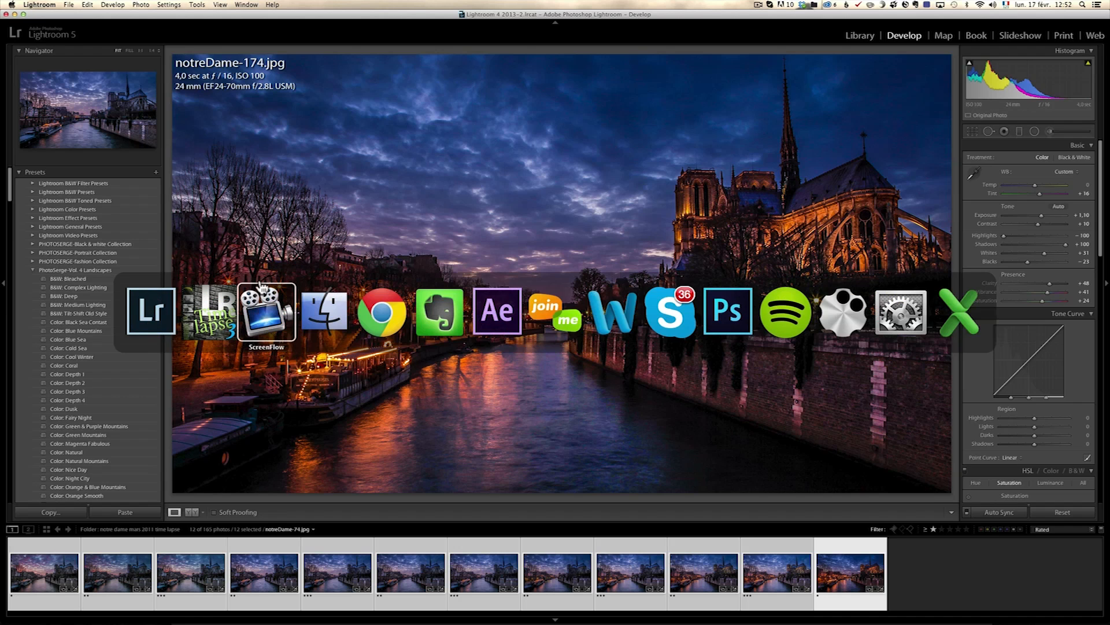
pyautogui.click(218, 318)
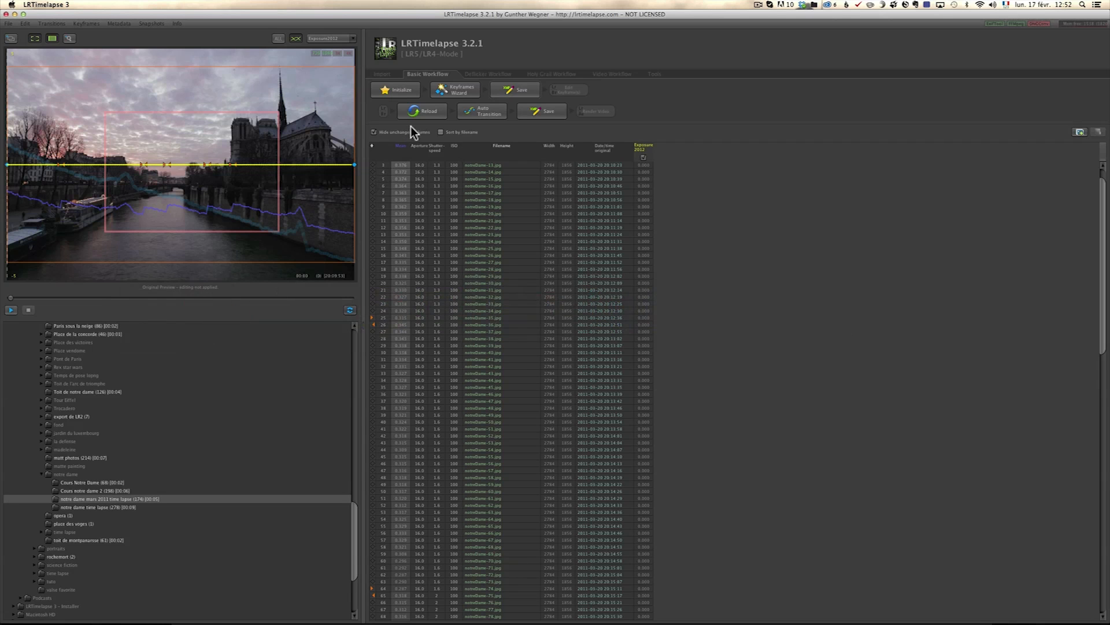
pyautogui.click(426, 113)
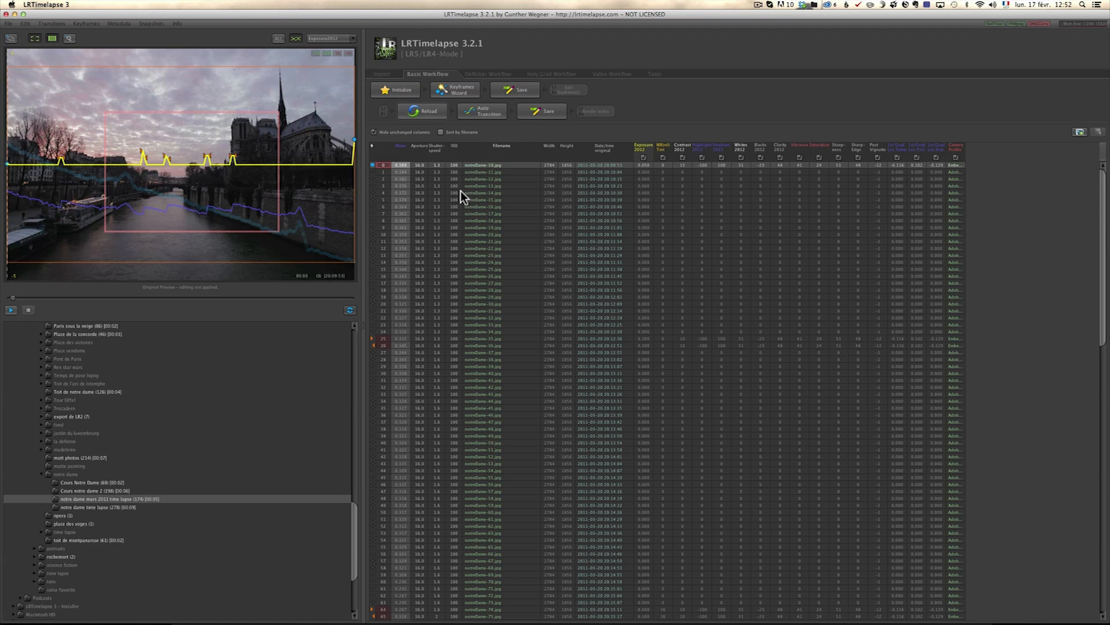
# - Apply Auto Transition between the keyframes and save the sequence metadata
pyautogui.click(484, 116)
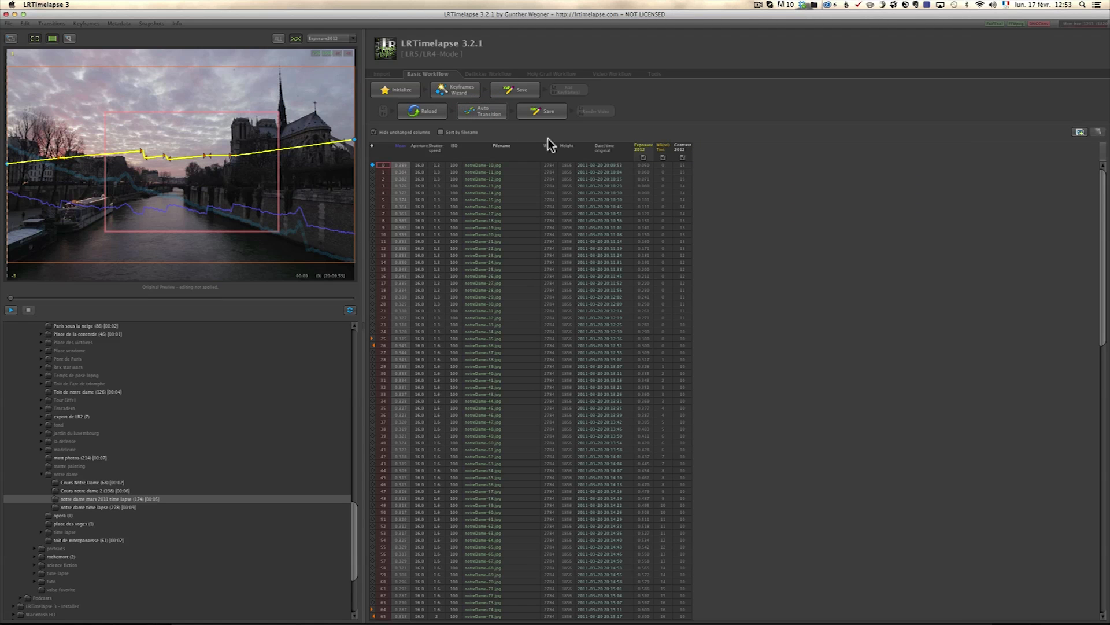
pyautogui.click(543, 116)
# - Switch back to Lightroom and turn off the one-star rating filter on the filmstrip
pyautogui.press('super+Tab')
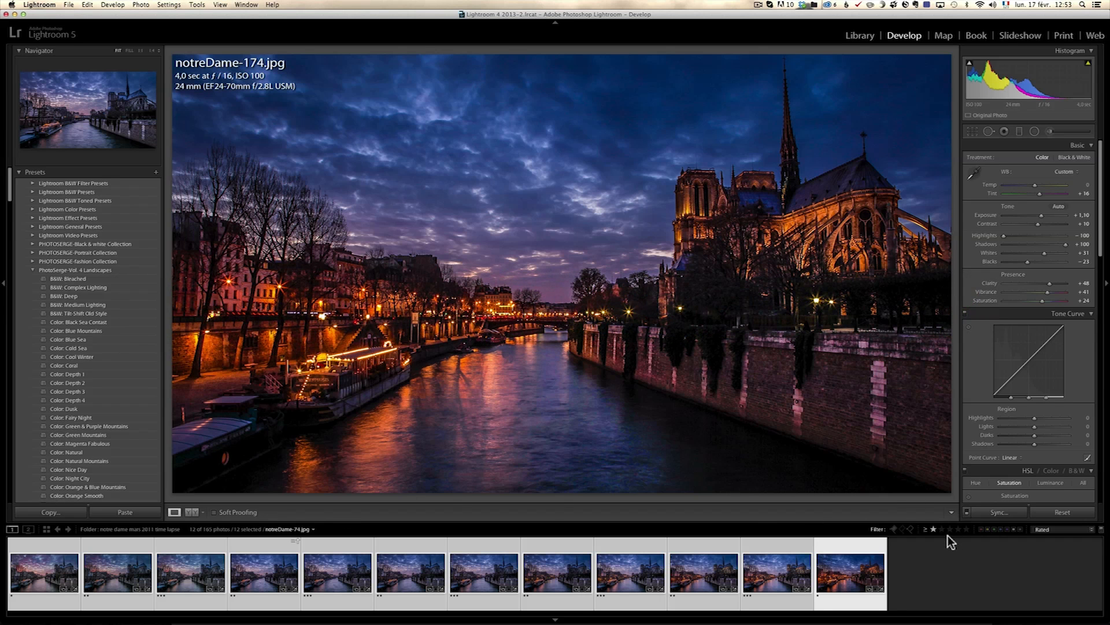
pyautogui.click(931, 529)
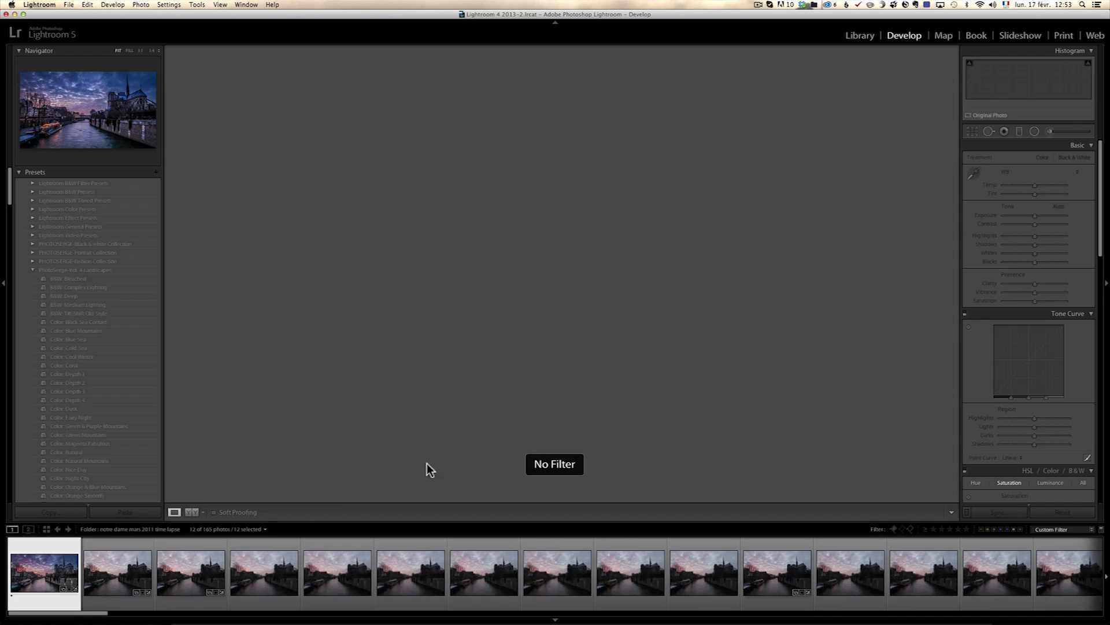
# - Select all photos of the sequence and read their metadata from files
pyautogui.press('super+a')
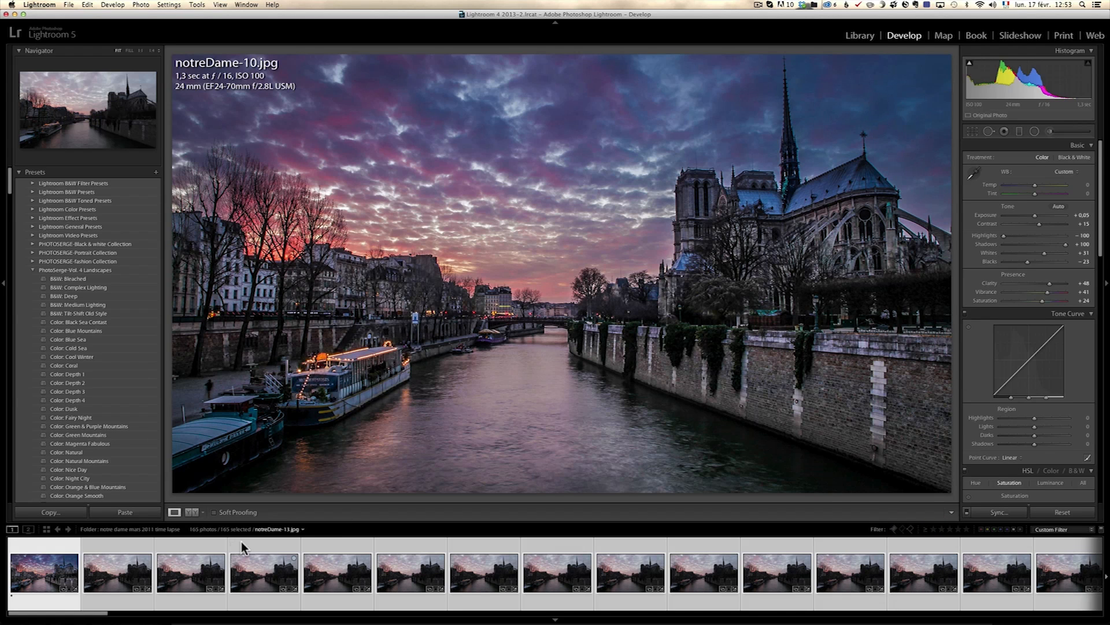
pyautogui.rightClick(272, 569)
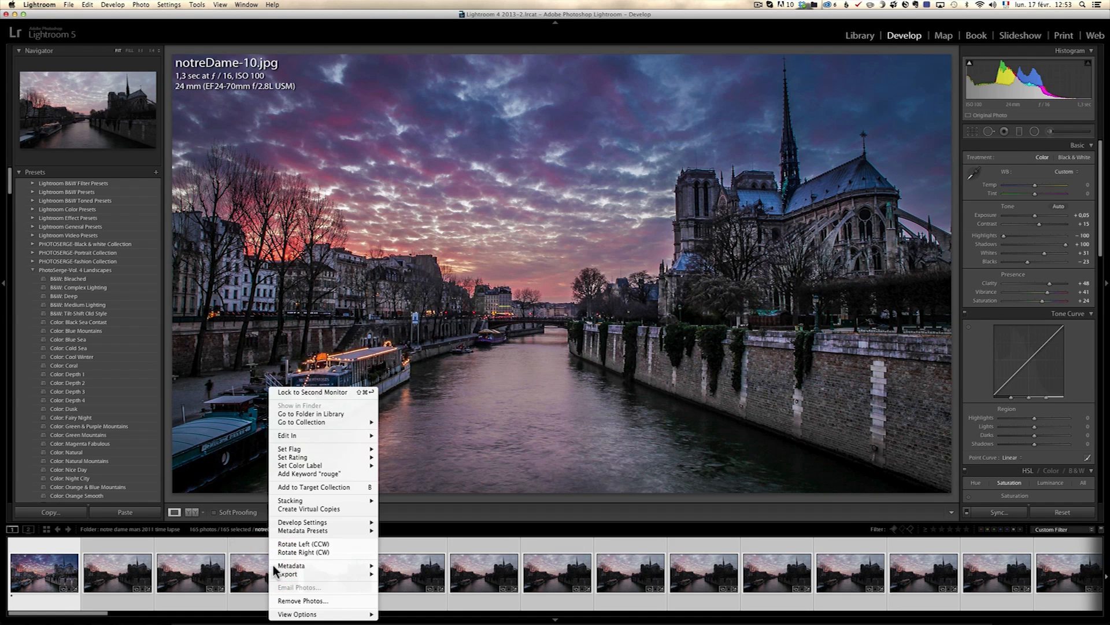
pyautogui.moveTo(284, 565)
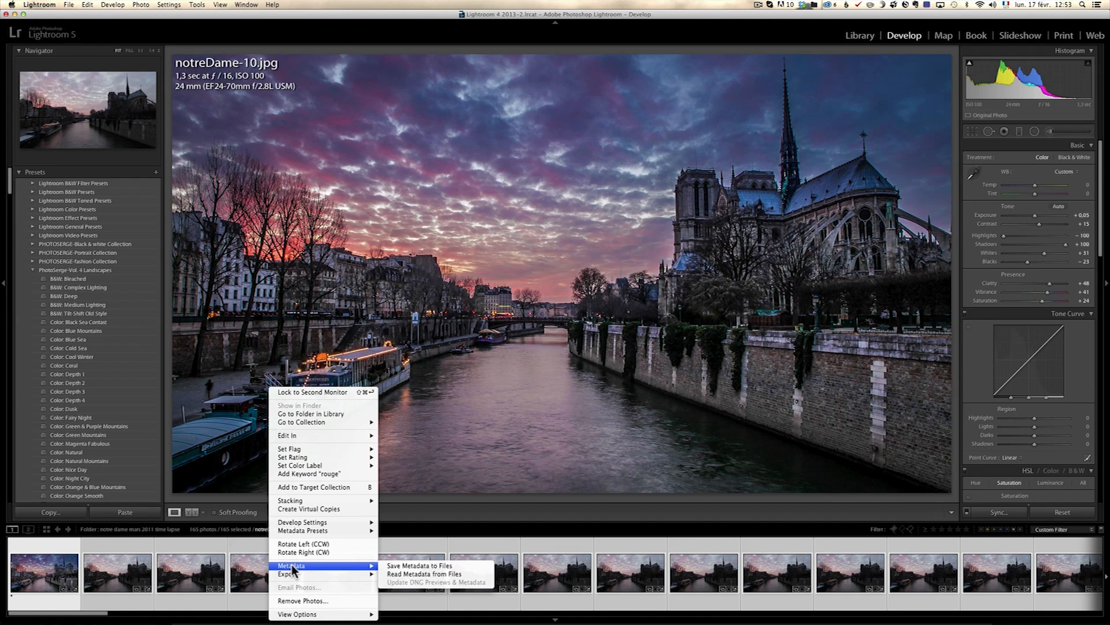
pyautogui.click(417, 575)
pyautogui.click(647, 200)
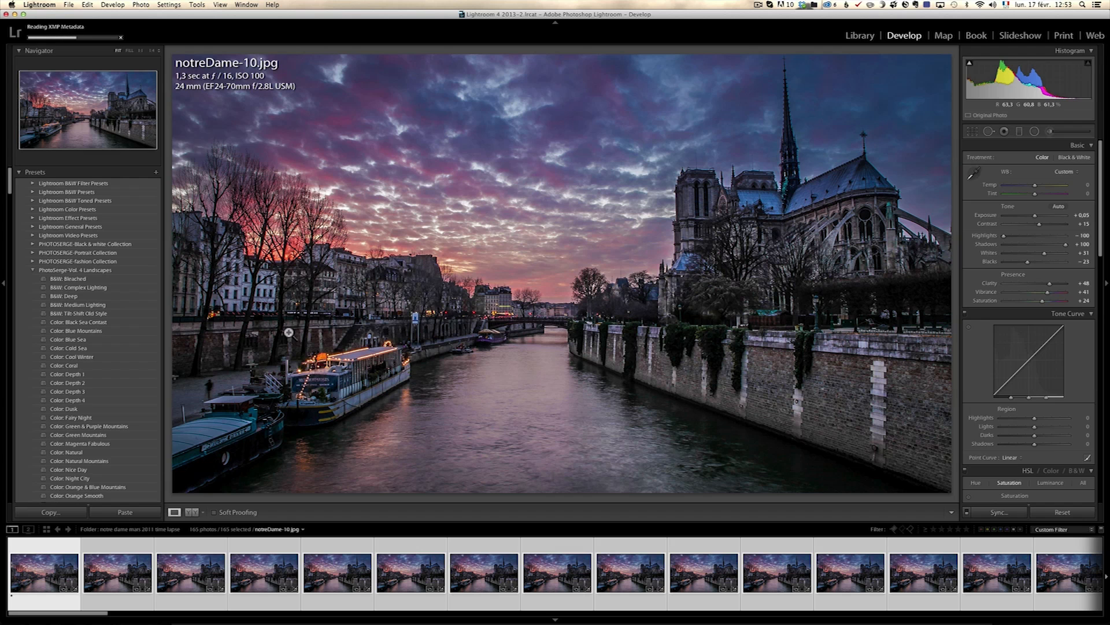
pyautogui.moveTo(105, 612); pyautogui.dragTo(9, 607)
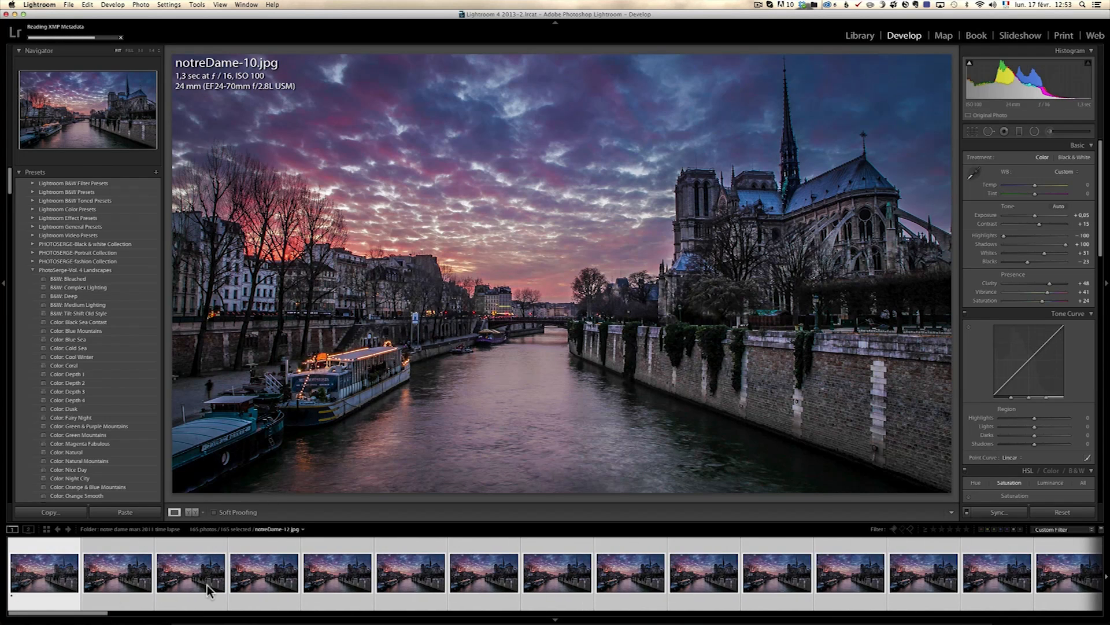
# - Check the interpolated develop settings on several photos at the beginning and middle of the Notre Dame sequence
pyautogui.click(366, 577)
pyautogui.click(515, 578)
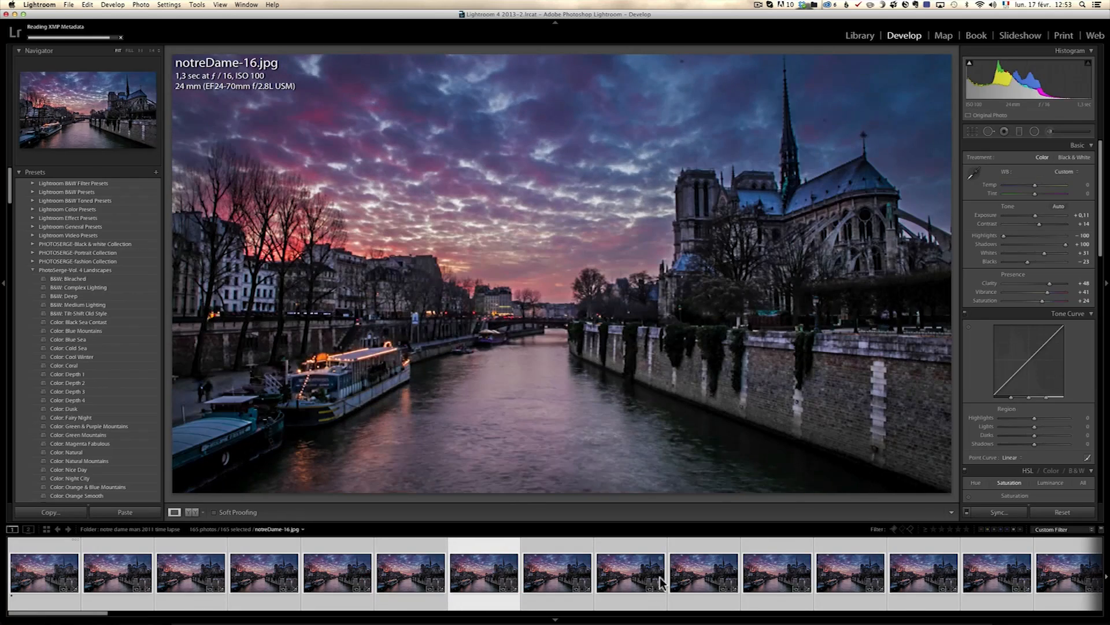
pyautogui.click(704, 578)
pyautogui.moveTo(101, 613); pyautogui.dragTo(494, 616)
pyautogui.click(473, 578)
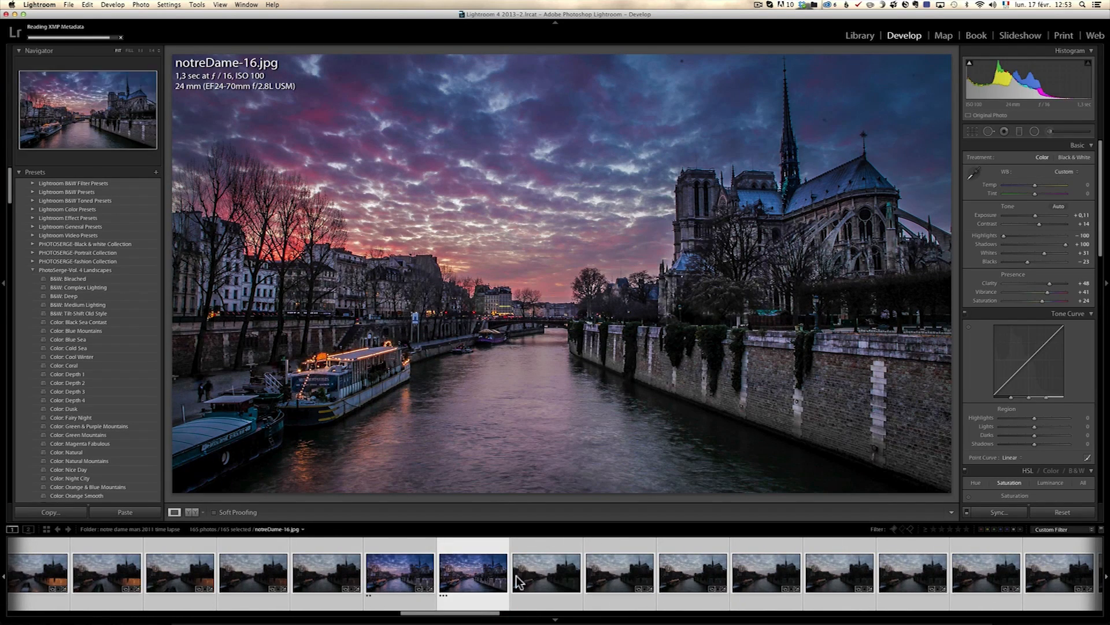
pyautogui.click(620, 578)
pyautogui.moveTo(484, 613); pyautogui.dragTo(75, 613)
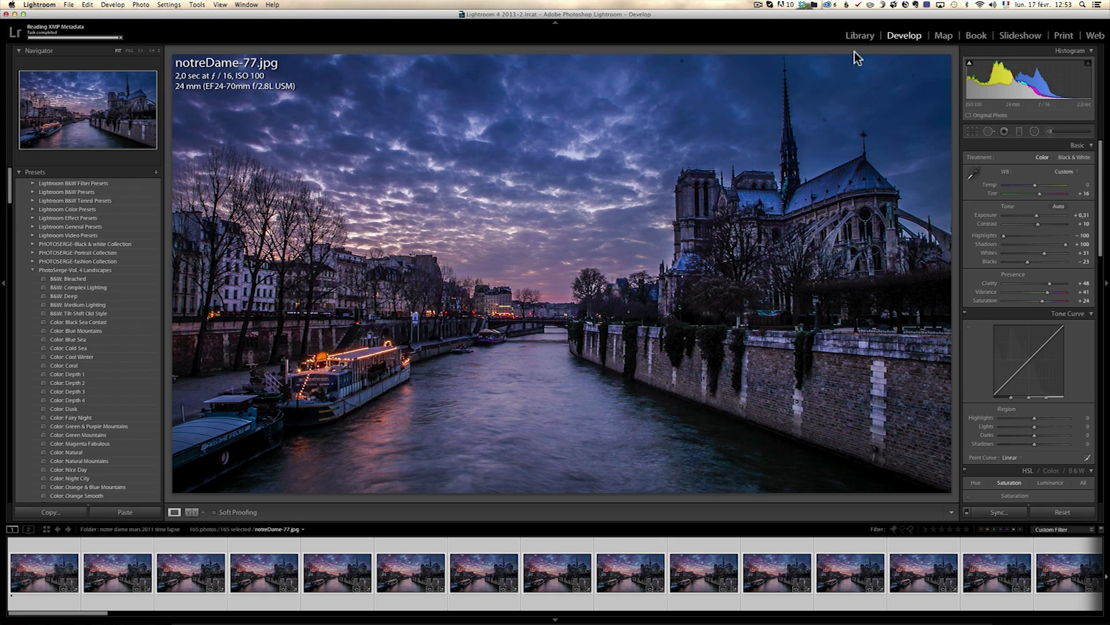
# - Export all the selected photos from the Library with the LRTimelapse export, naming the sequence notre_dame_mars_2011_time_lapse3
pyautogui.click(860, 36)
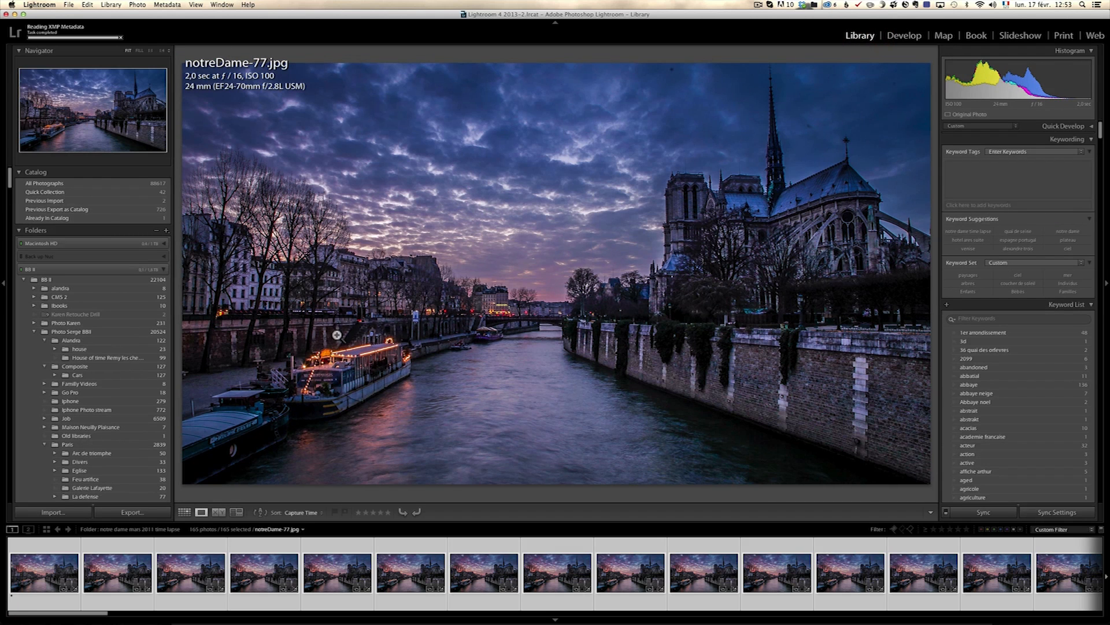
pyautogui.click(131, 513)
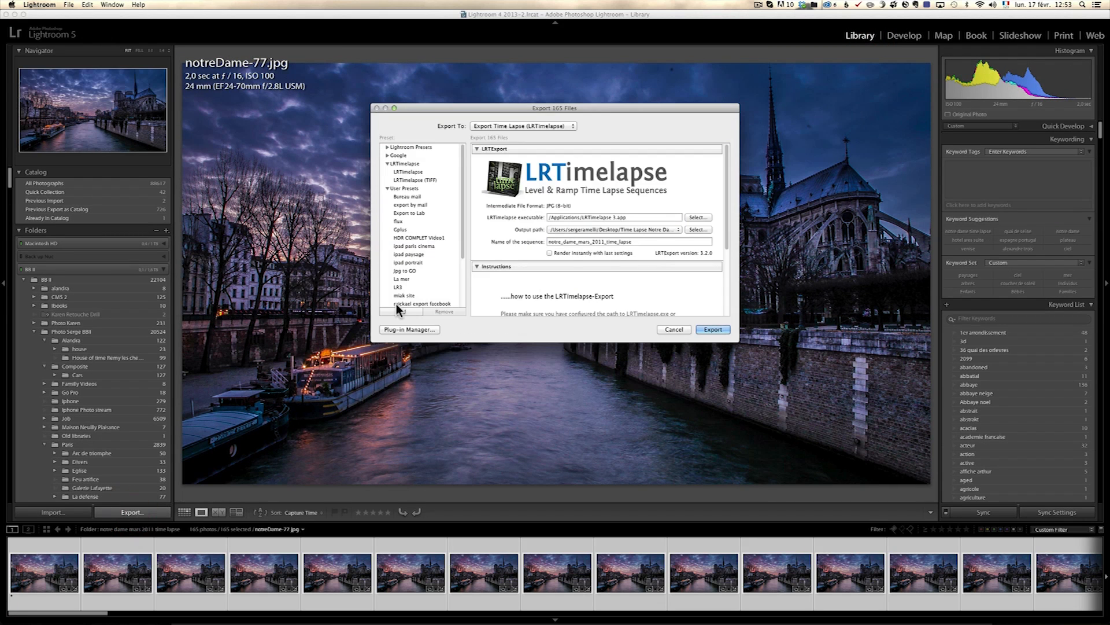
pyautogui.doubleClick(641, 242)
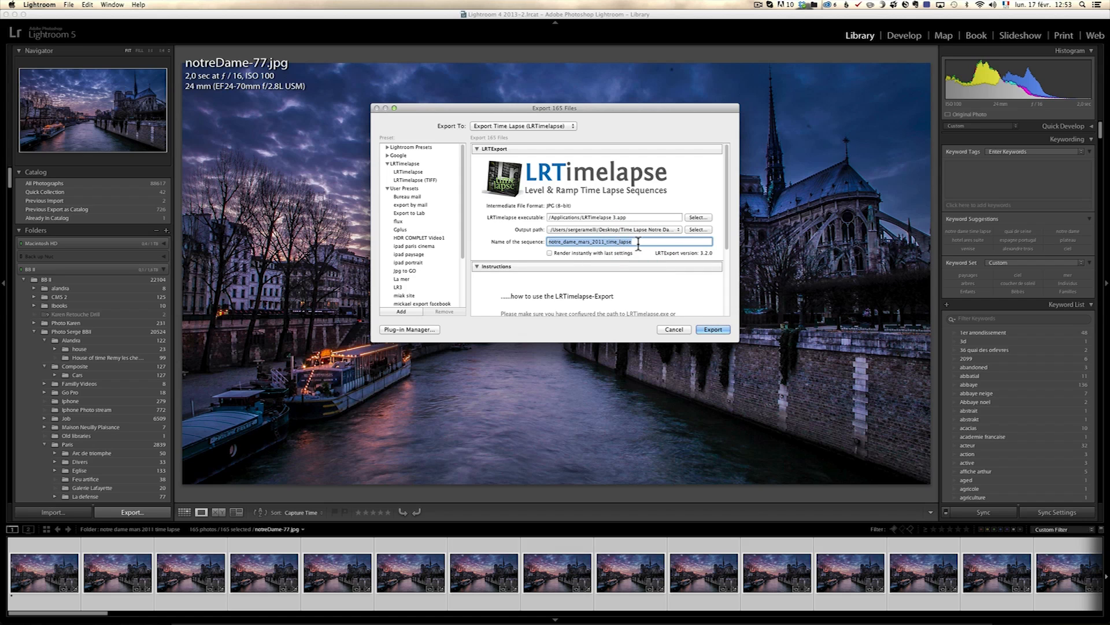
pyautogui.click(639, 242)
pyautogui.write('3')
pyautogui.click(712, 330)
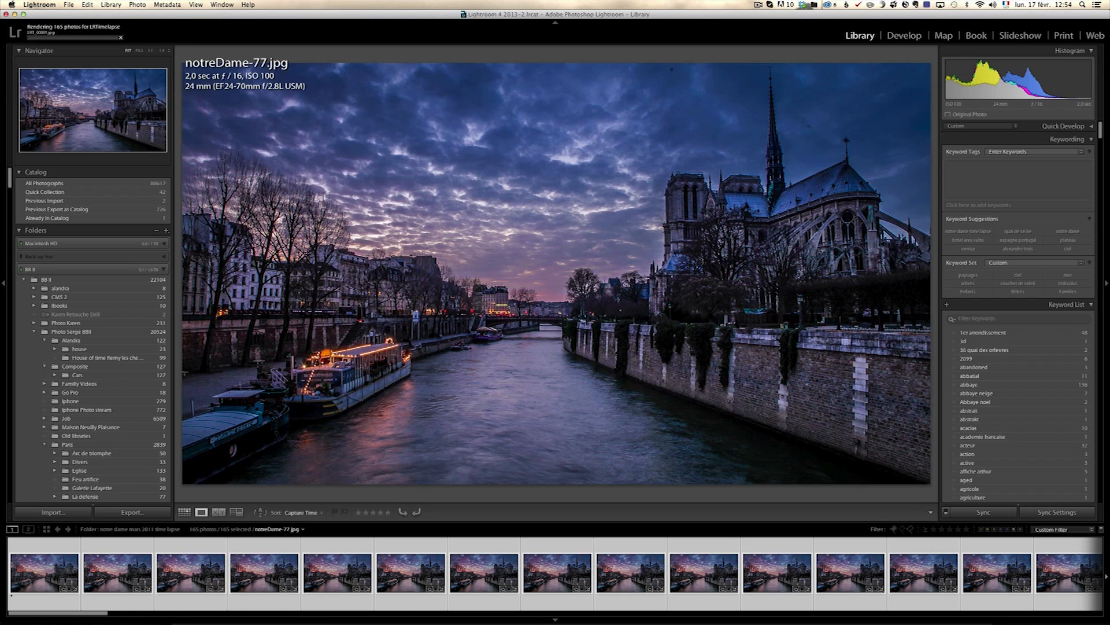
# - Switch to Finder and preview the exported JPG frames LRT_00001 to LRT_00009 in the LRT_notre_dame_mars_2011_time_lapse3 folder
pyautogui.press('super+Tab')
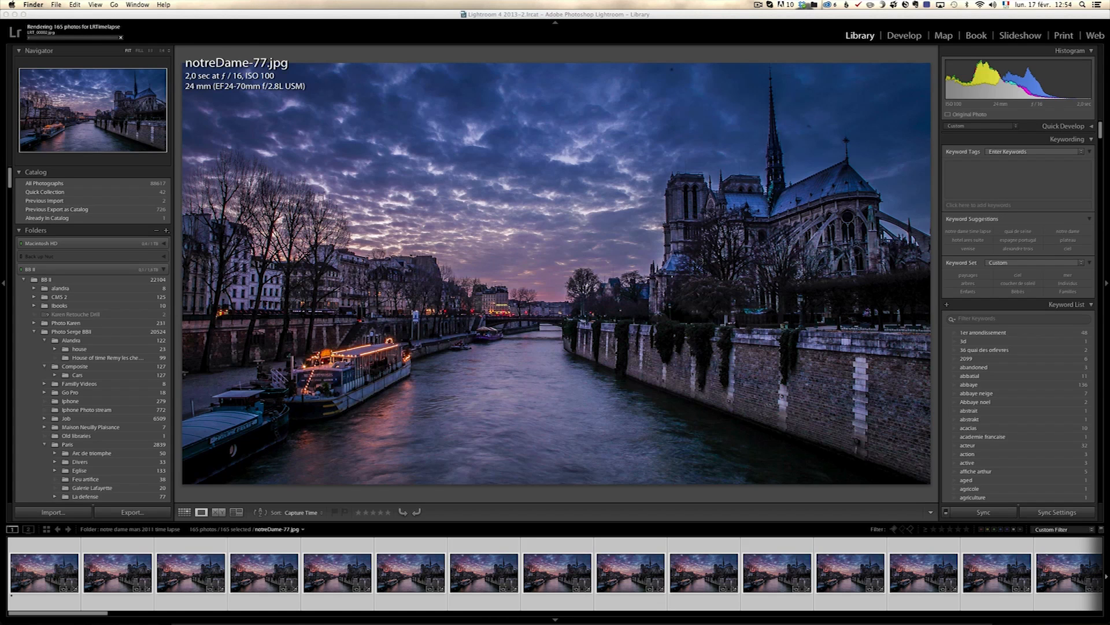
pyautogui.moveTo(0, 95); pyautogui.dragTo(287, 126)
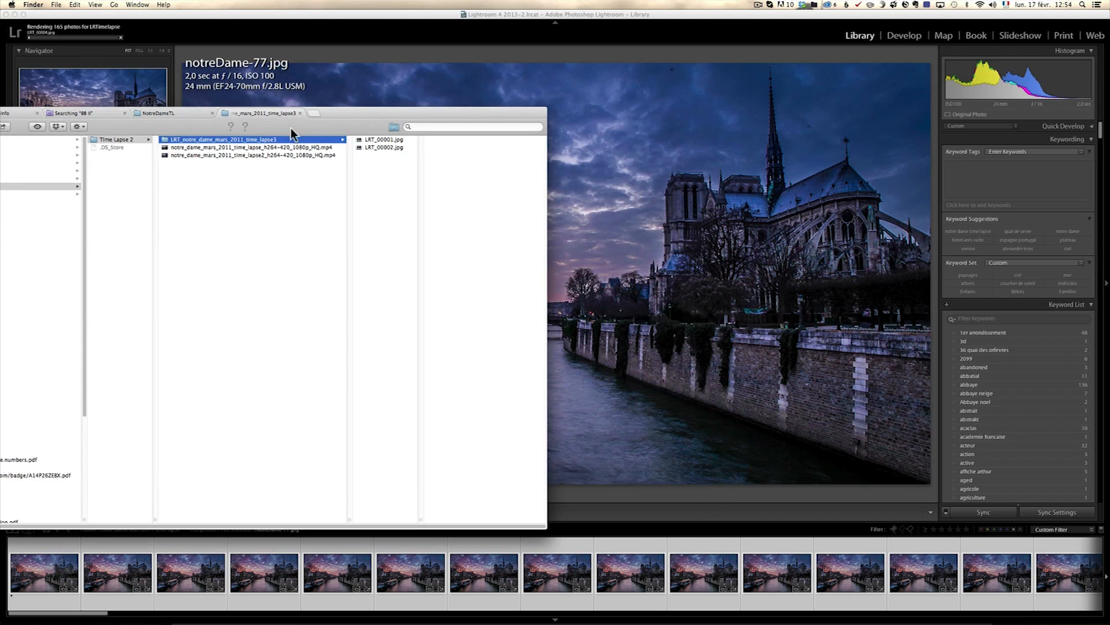
pyautogui.click(398, 140)
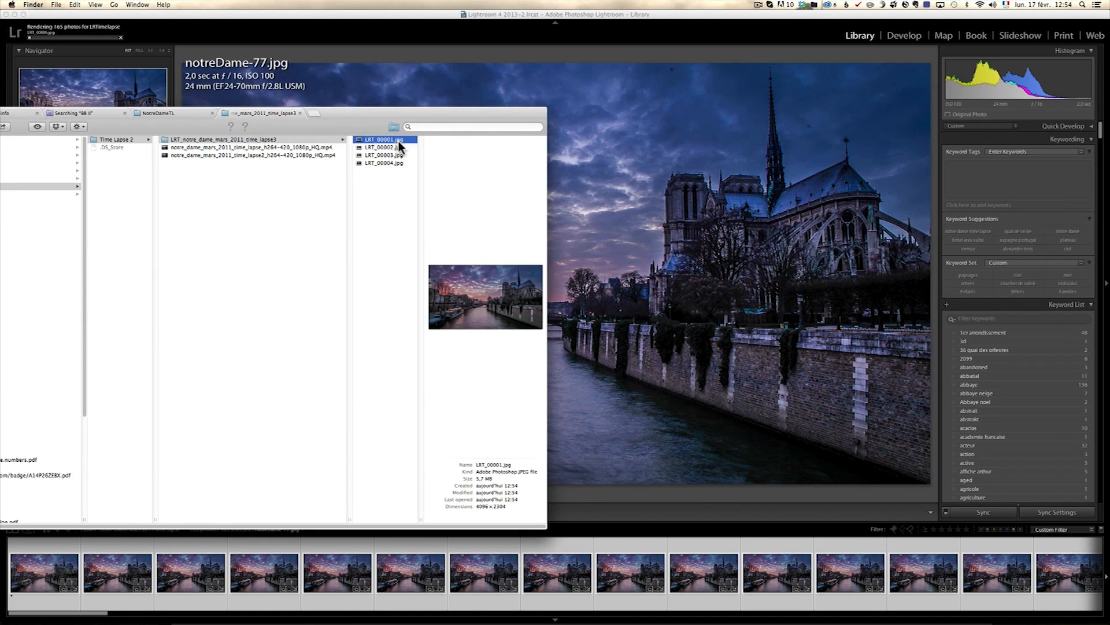
pyautogui.click(404, 148)
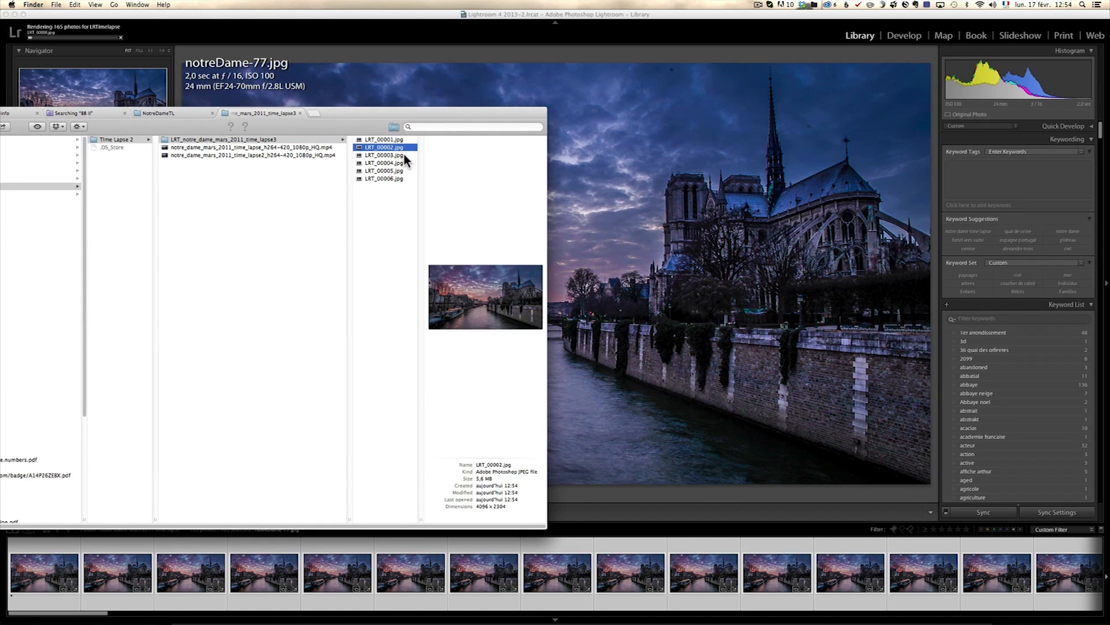
pyautogui.click(404, 154)
pyautogui.click(402, 162)
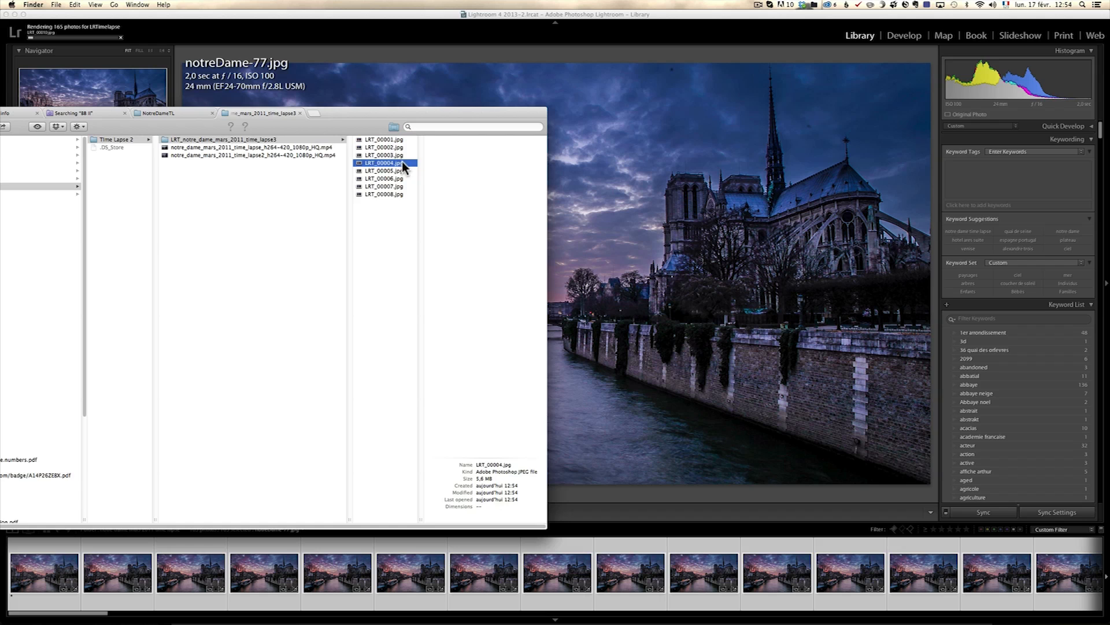
pyautogui.click(401, 170)
pyautogui.click(401, 178)
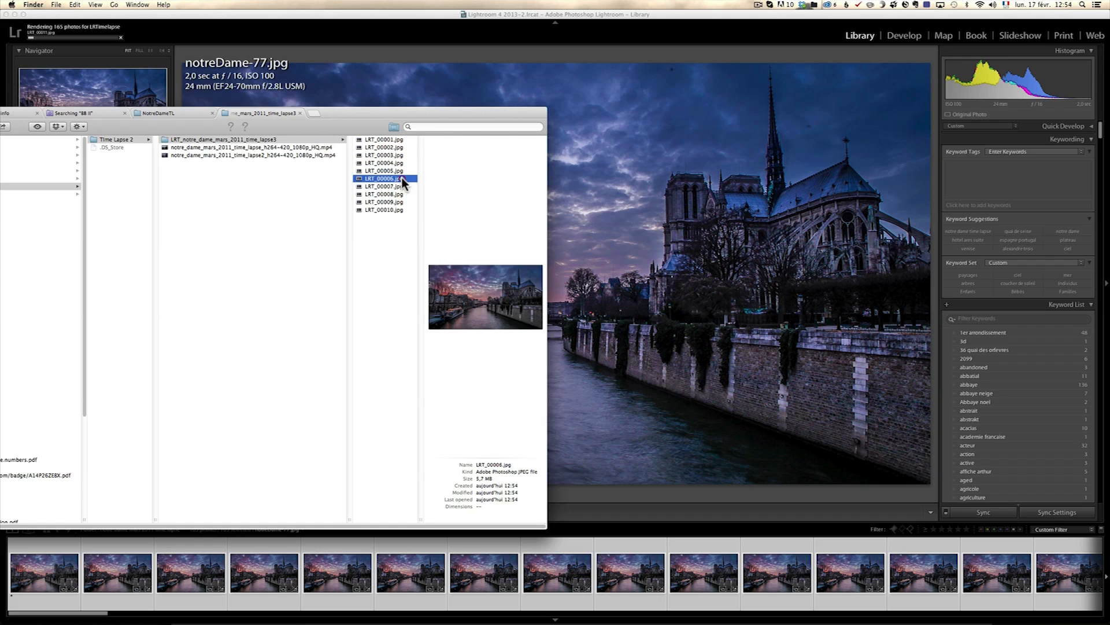
pyautogui.click(401, 186)
pyautogui.click(402, 194)
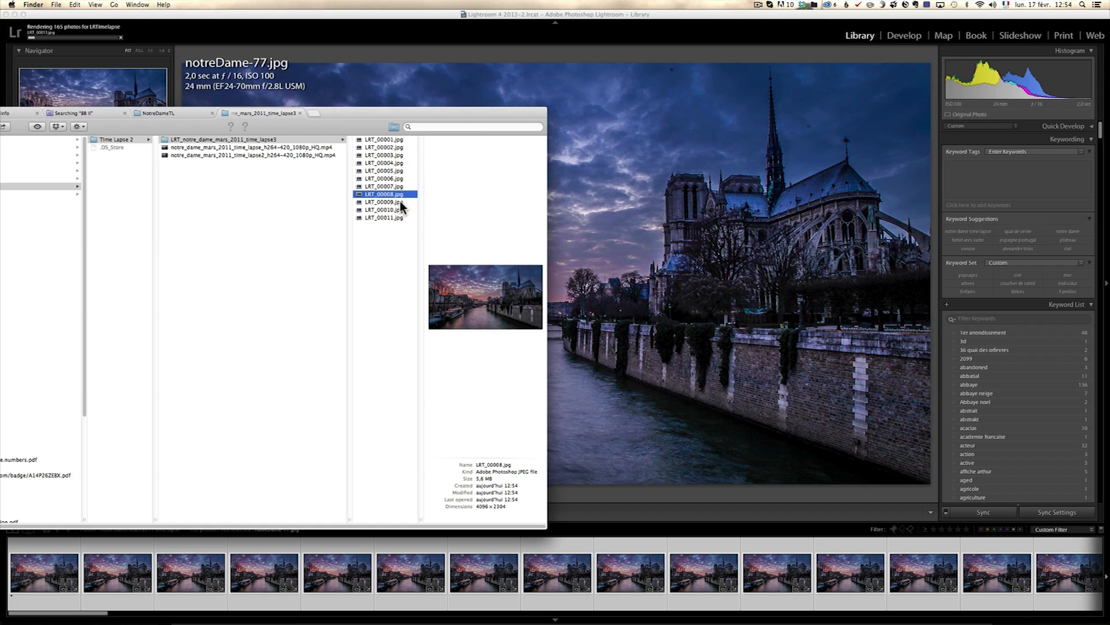
pyautogui.click(401, 202)
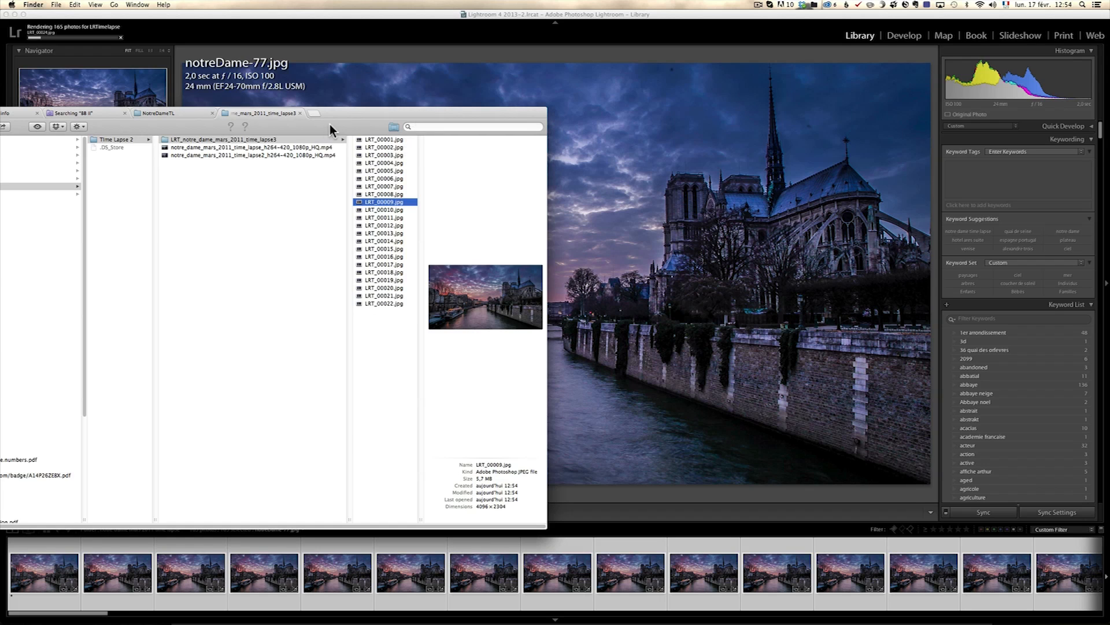
pyautogui.moveTo(335, 124); pyautogui.dragTo(0, 118)
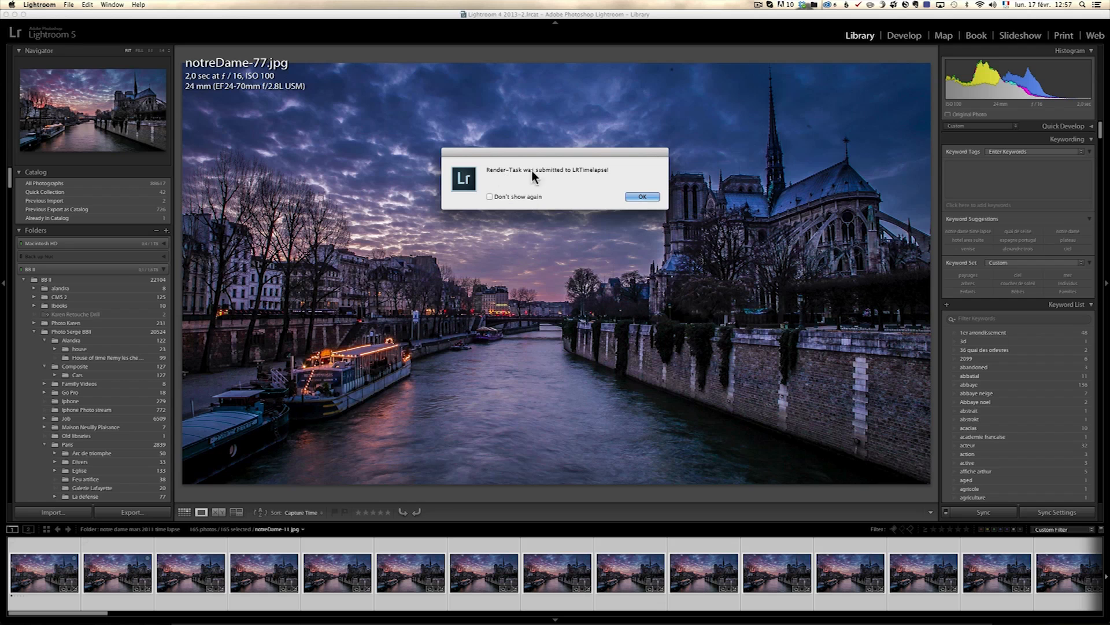
# - Dismiss the export message, switch to LRTimelapse and render the sequence as a 1080p H.264 MP4 at 24 fps in high quality
pyautogui.click(643, 197)
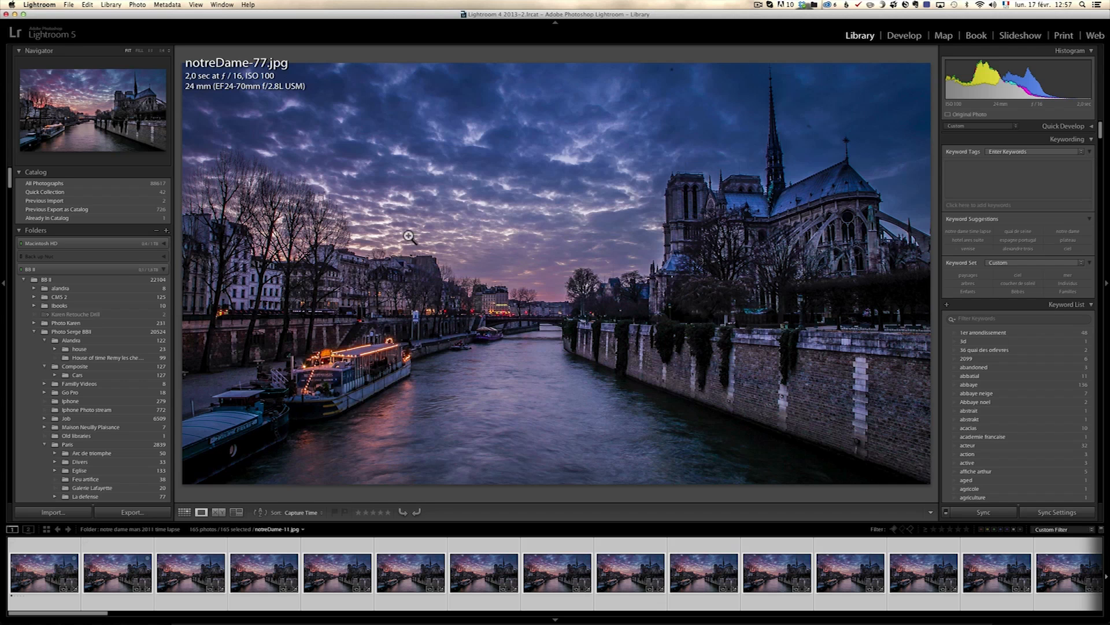
pyautogui.press('super+Tab')
pyautogui.click(322, 313)
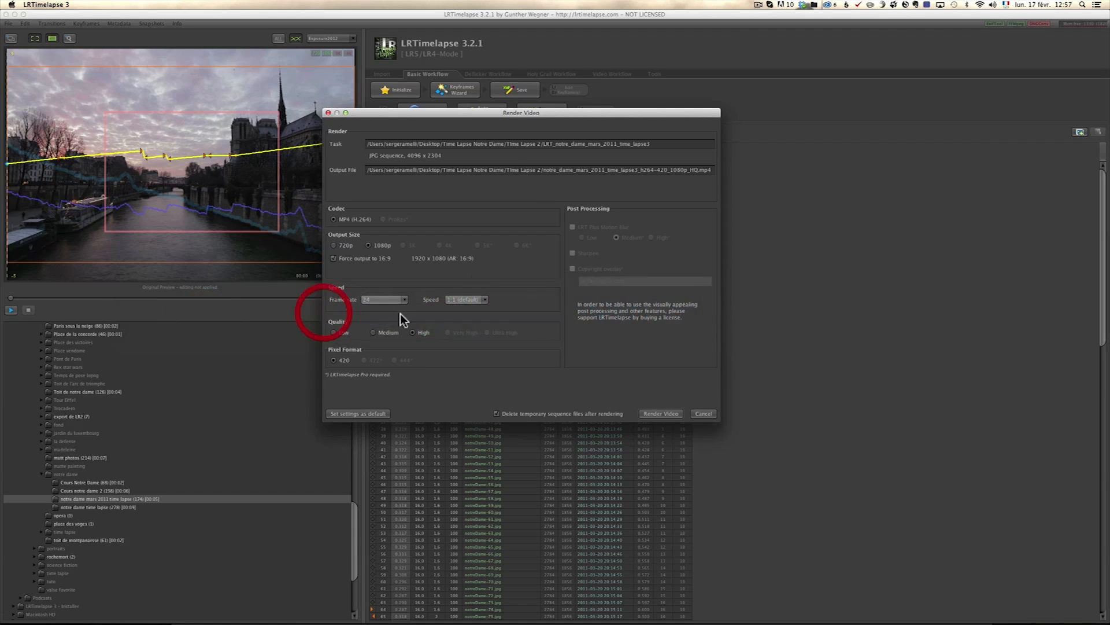
pyautogui.moveTo(522, 120); pyautogui.dragTo(471, 99)
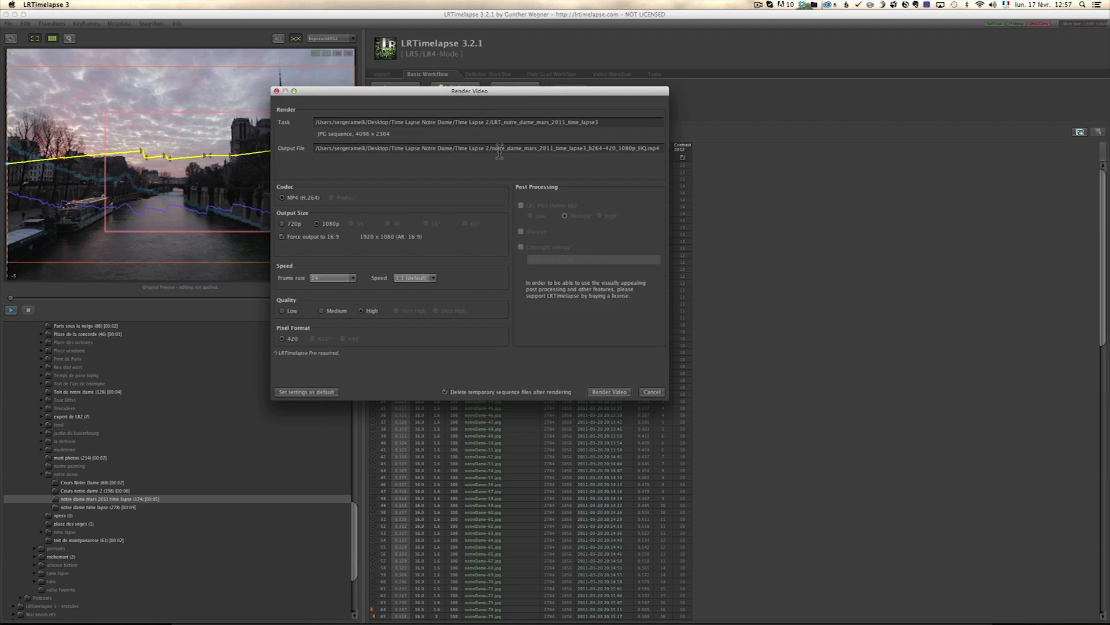
pyautogui.moveTo(486, 96)
pyautogui.mouseDown()
pyautogui.moveTo(522, 110)
pyautogui.moveTo(474, 106)
pyautogui.mouseUp()
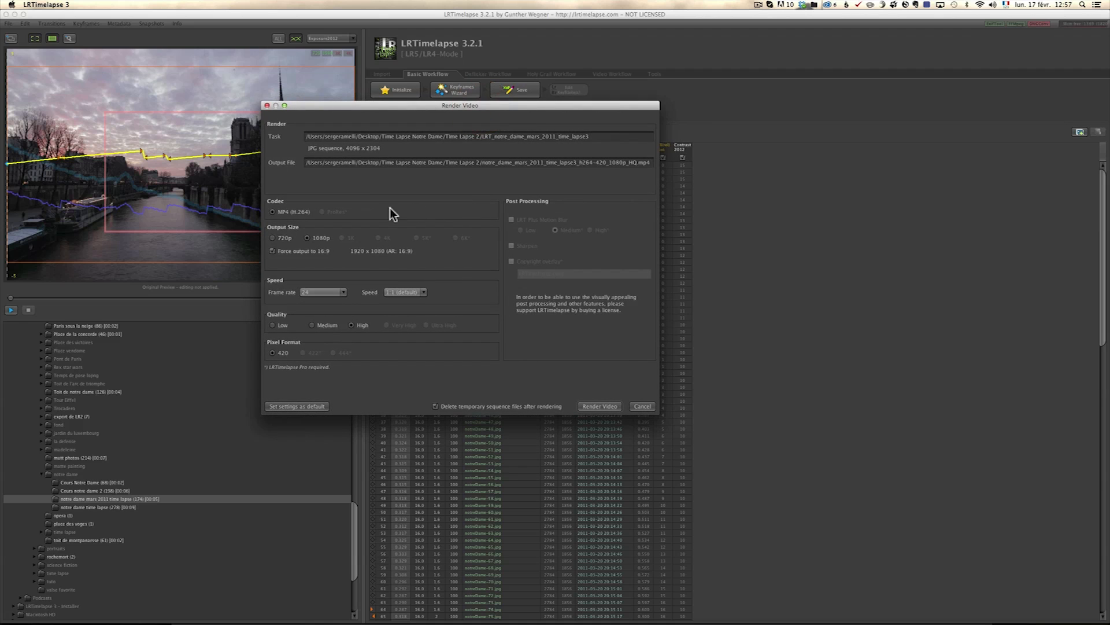
pyautogui.click(273, 238)
pyautogui.click(308, 238)
pyautogui.click(321, 292)
pyautogui.click(609, 406)
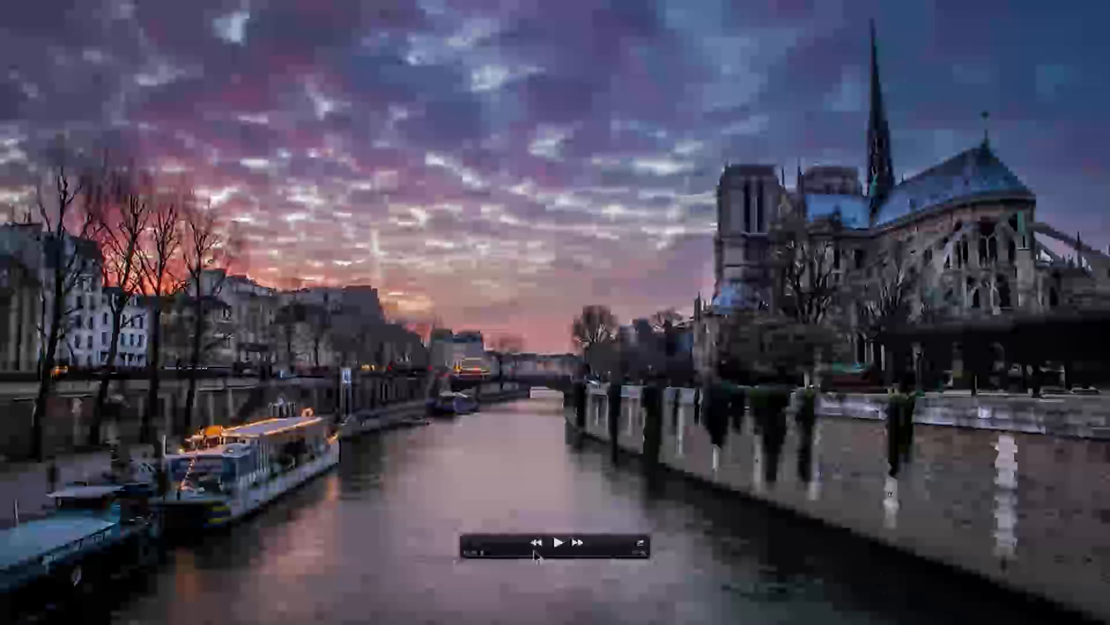
# - Play the rendered Notre Dame time-lapse video twice in full screen, ending in the windowed view
pyautogui.click(558, 544)
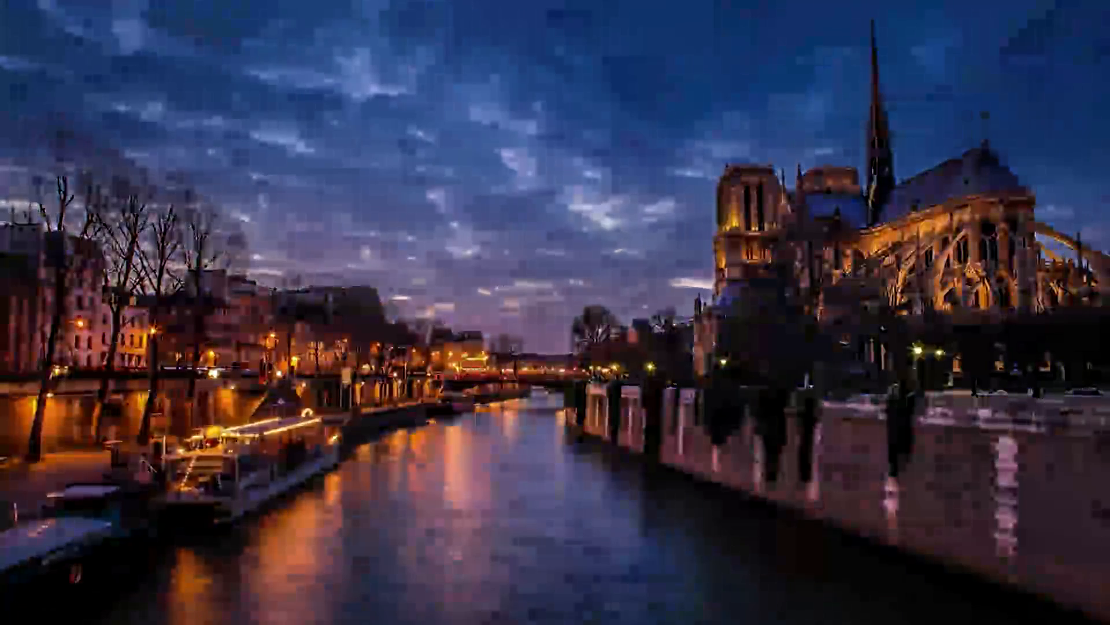
pyautogui.moveTo(547, 522)
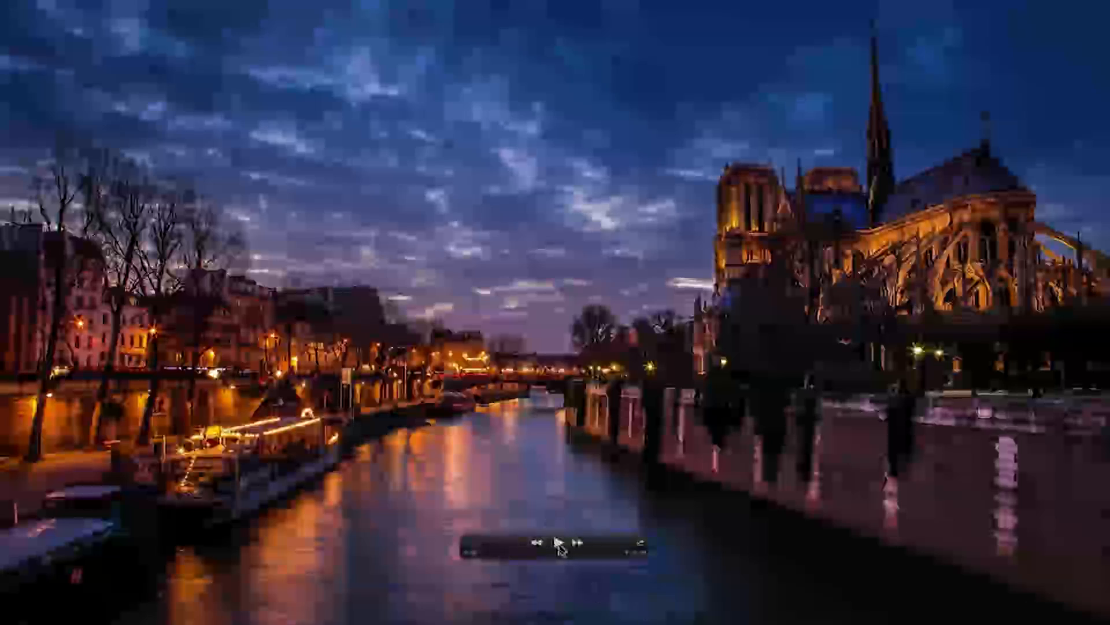
pyautogui.click(558, 543)
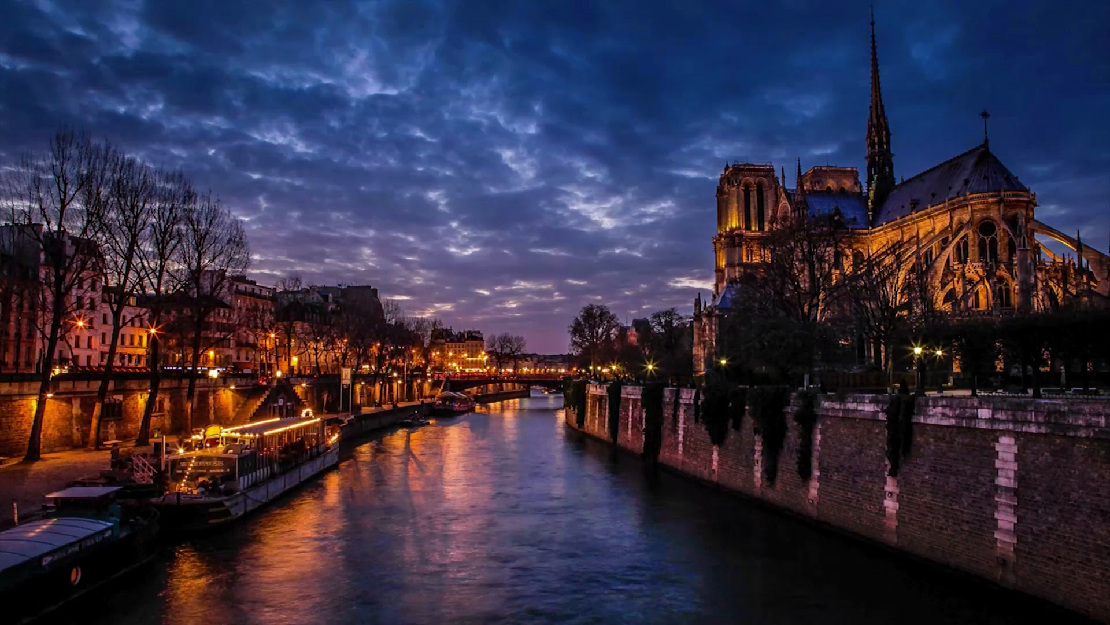
pyautogui.press('Escape')
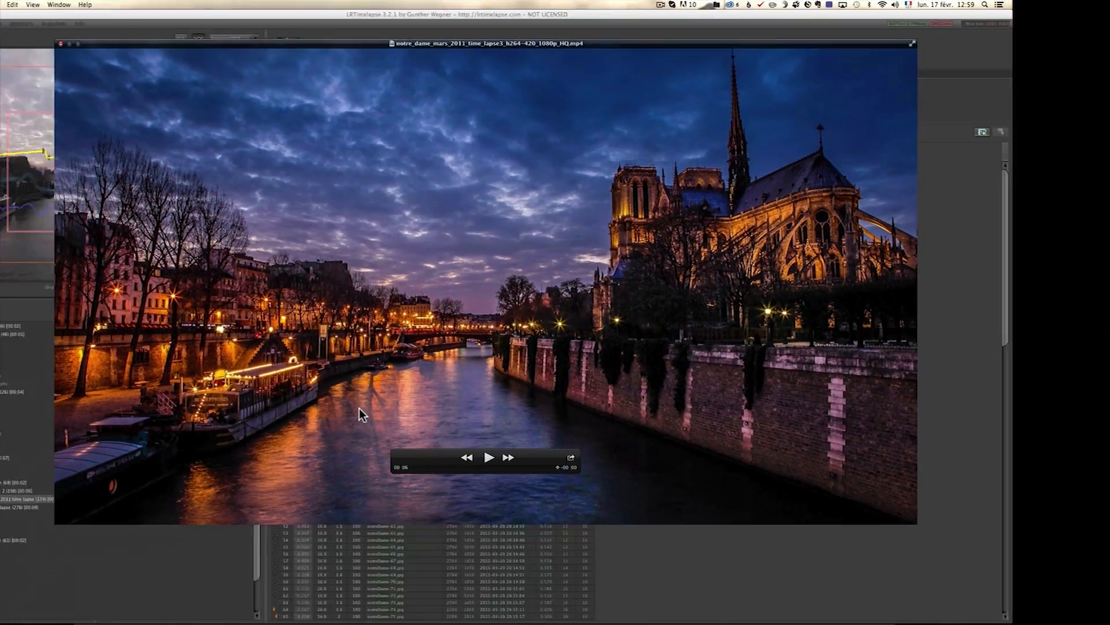